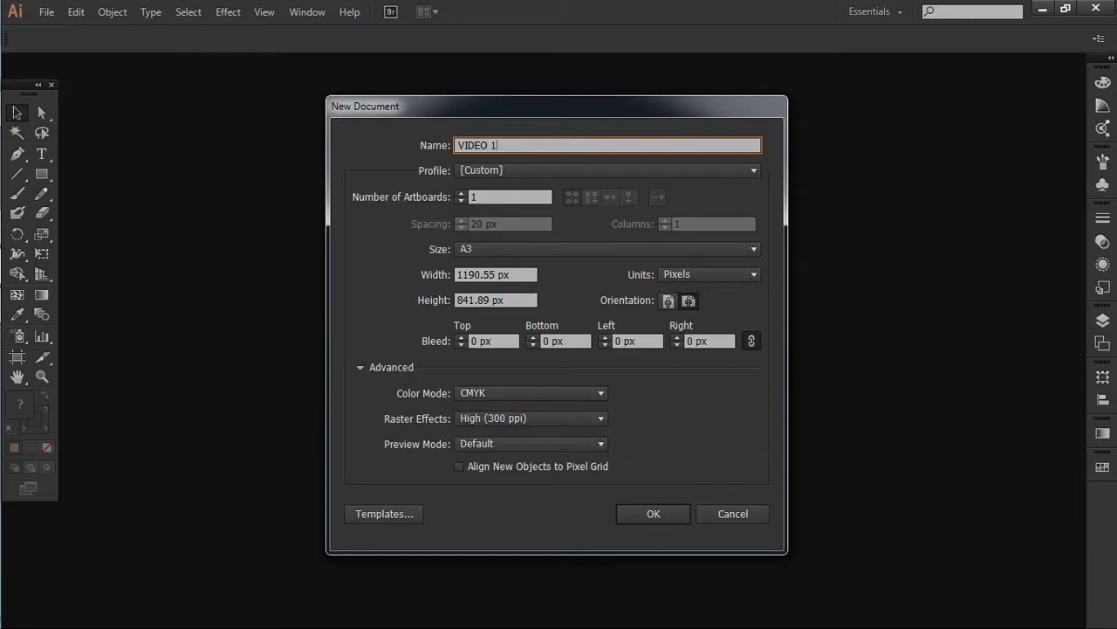
Create the new document and paste the five colour swatch squares at the artboard top
key("Return")
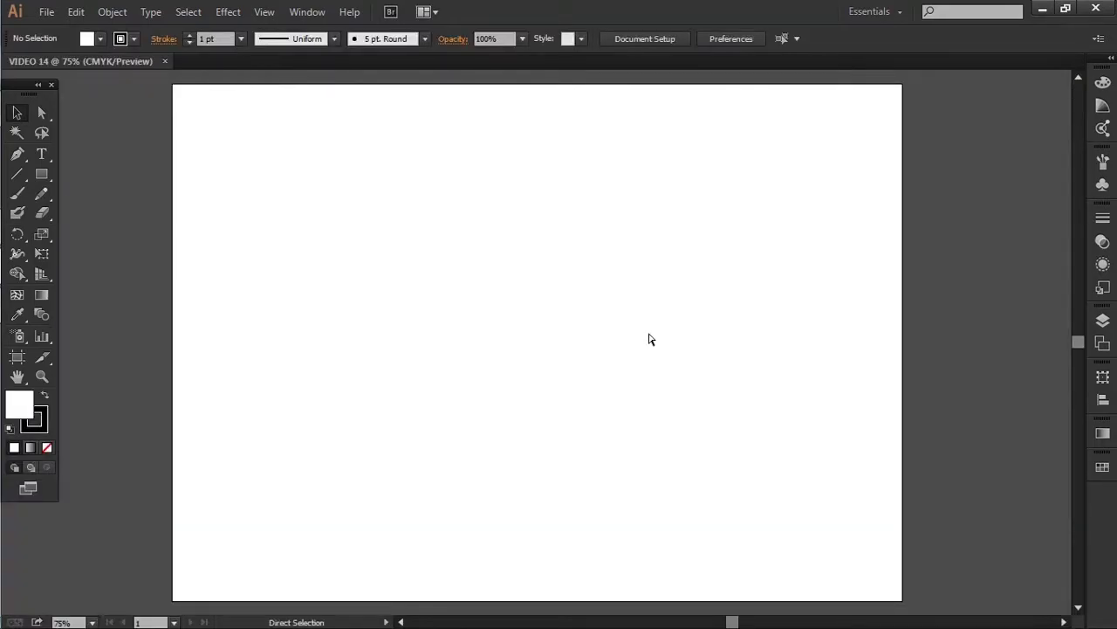
key("ctrl+v")
left_click_drag(627, 339, 621, 148)
left_click(402, 398)
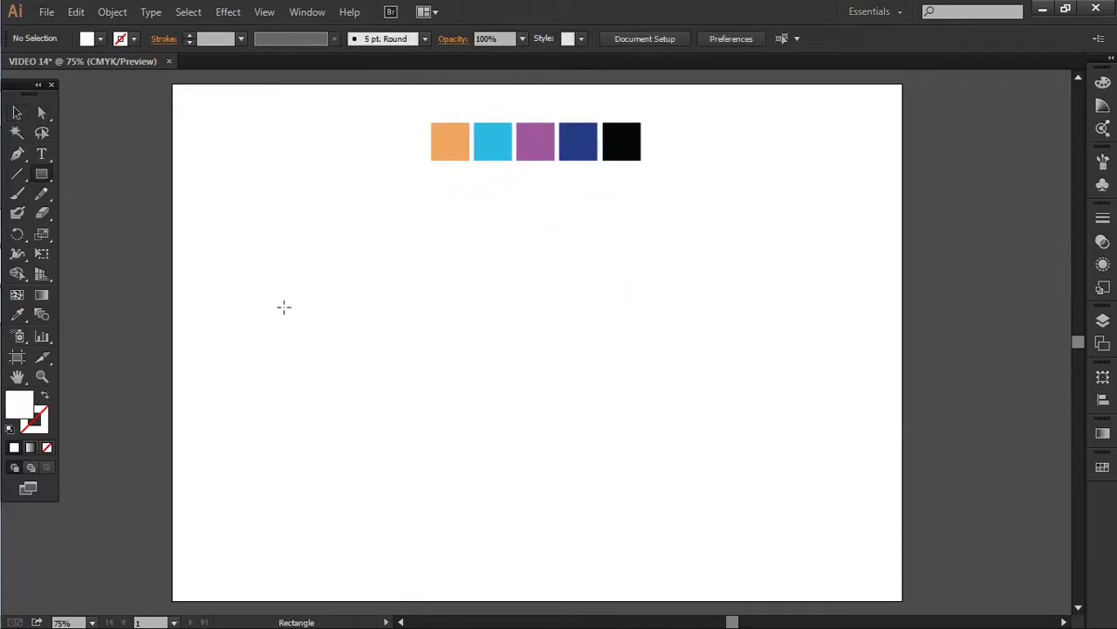
Draw a straight horizontal line across the artboard with the Pen tool
left_click_drag(366, 446, 751, 456)
key("p")
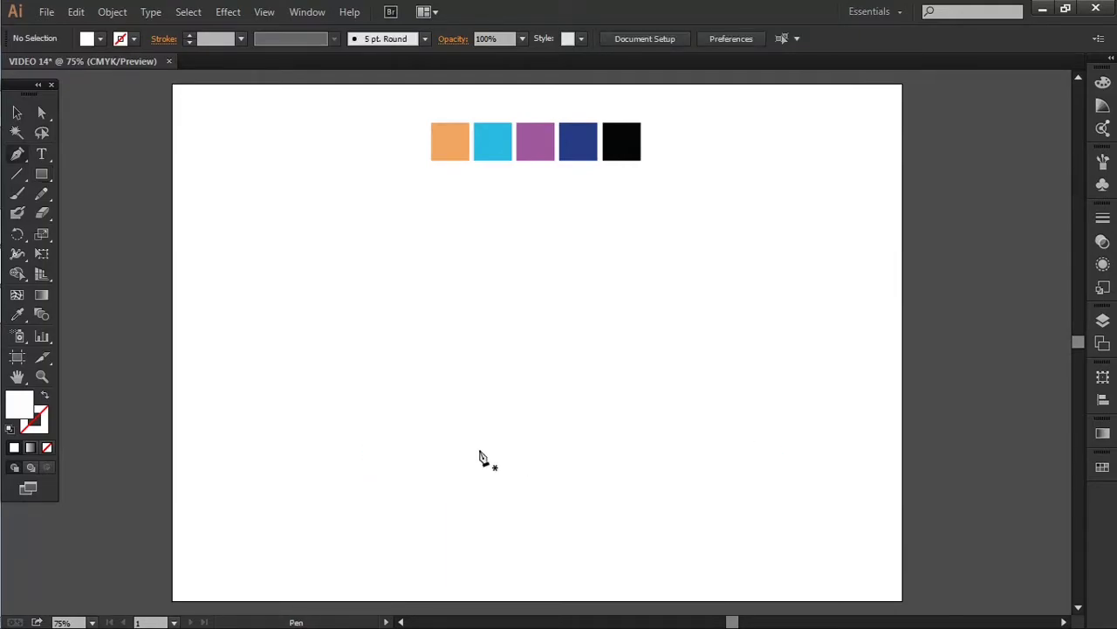
left_click(382, 446)
left_click(553, 461, "ctrl")
left_click(377, 437)
left_click(750, 437)
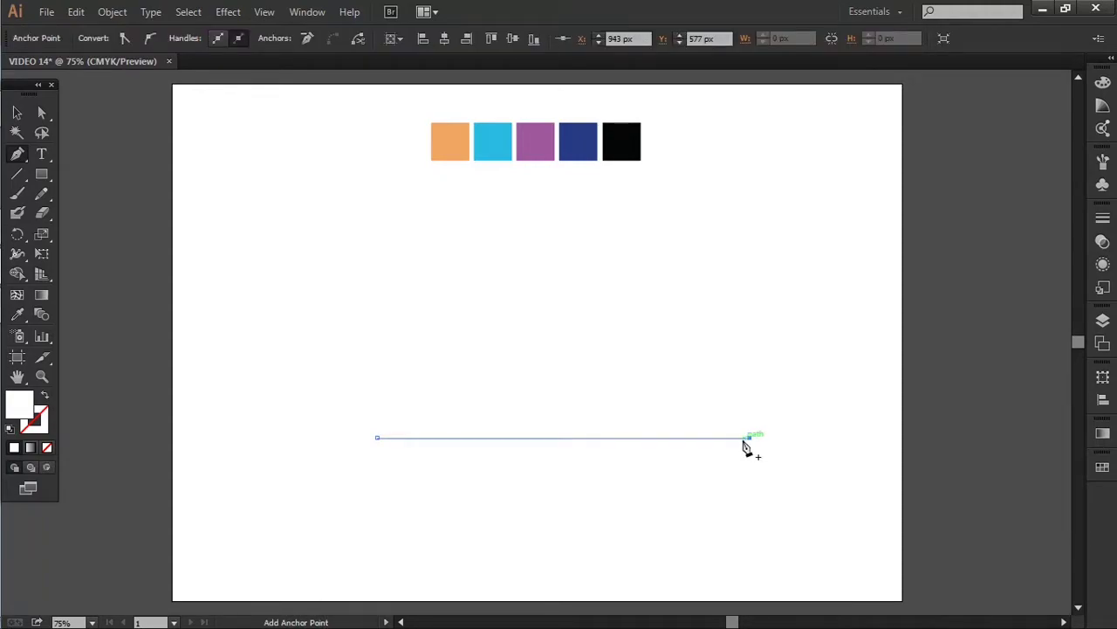
Give the horizontal line a black 22 pt stroke
key("i")
key("v")
left_click_drag(533, 505, 534, 505)
key("shift+x")
left_click(216, 40)
scroll(217, 39, "up", 5)
scroll(217, 40, "up", 16)
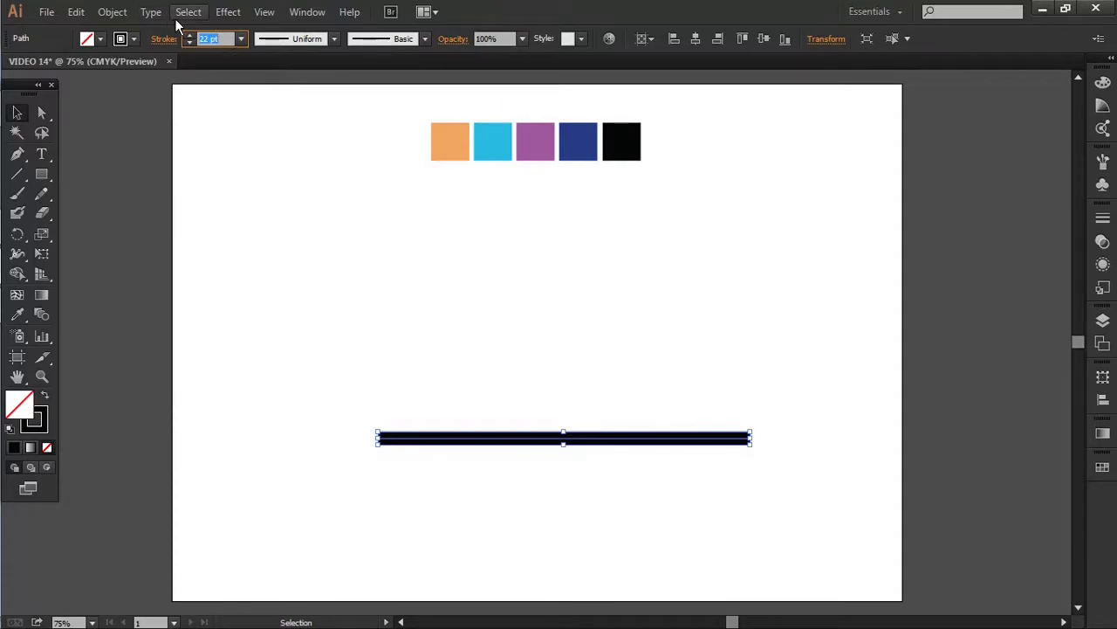
Expand the line's stroke via Object > Expand into a solid black bar
left_click(109, 12)
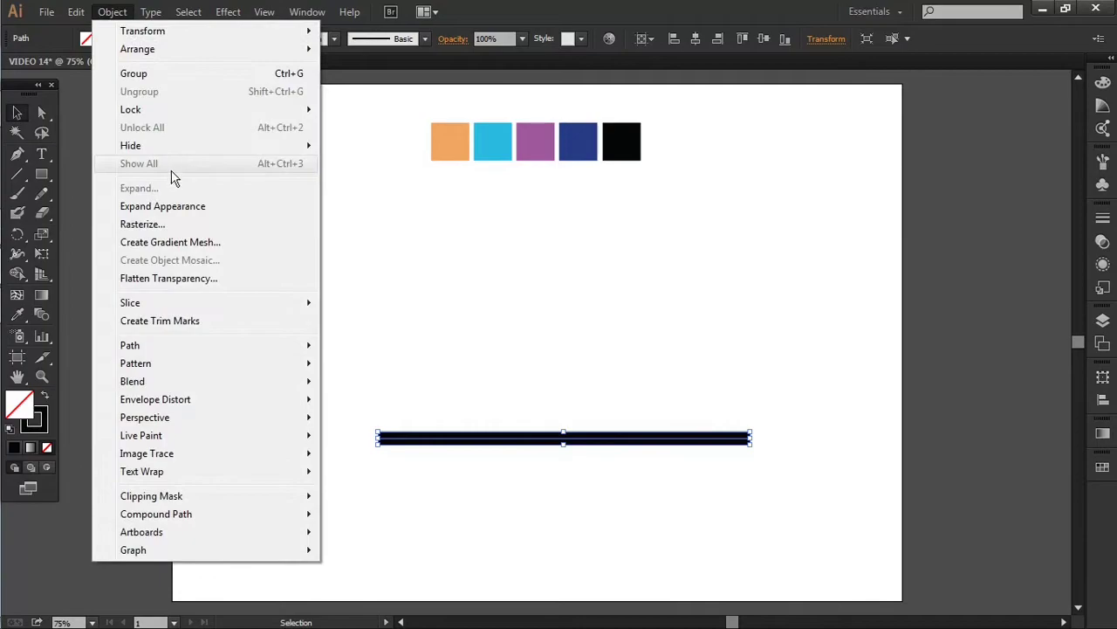
left_click(182, 206)
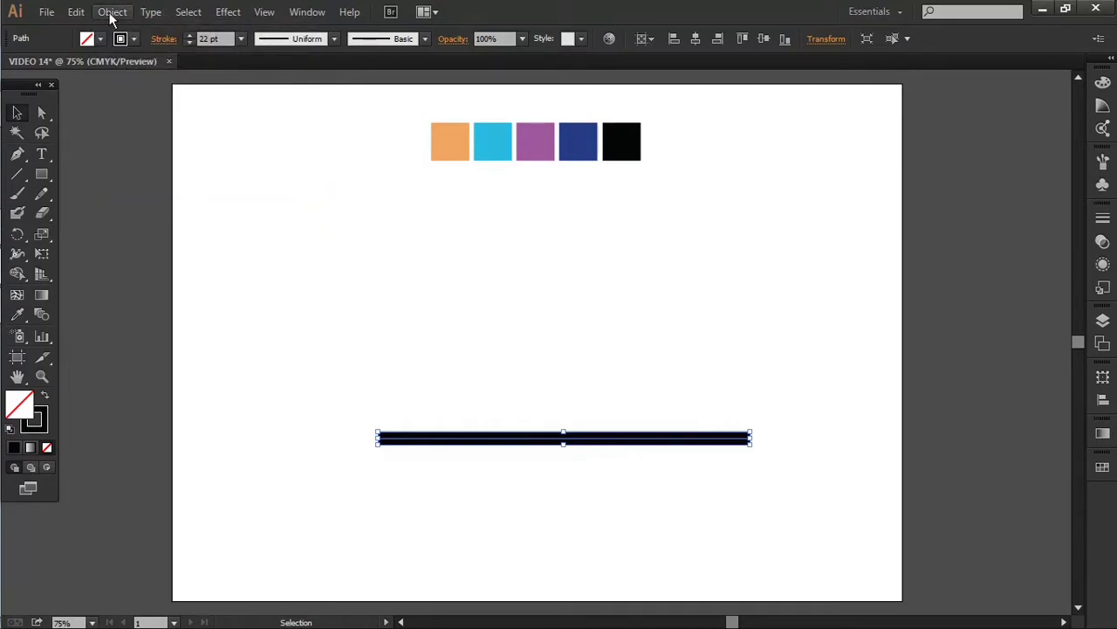
left_click(112, 12)
left_click(177, 189)
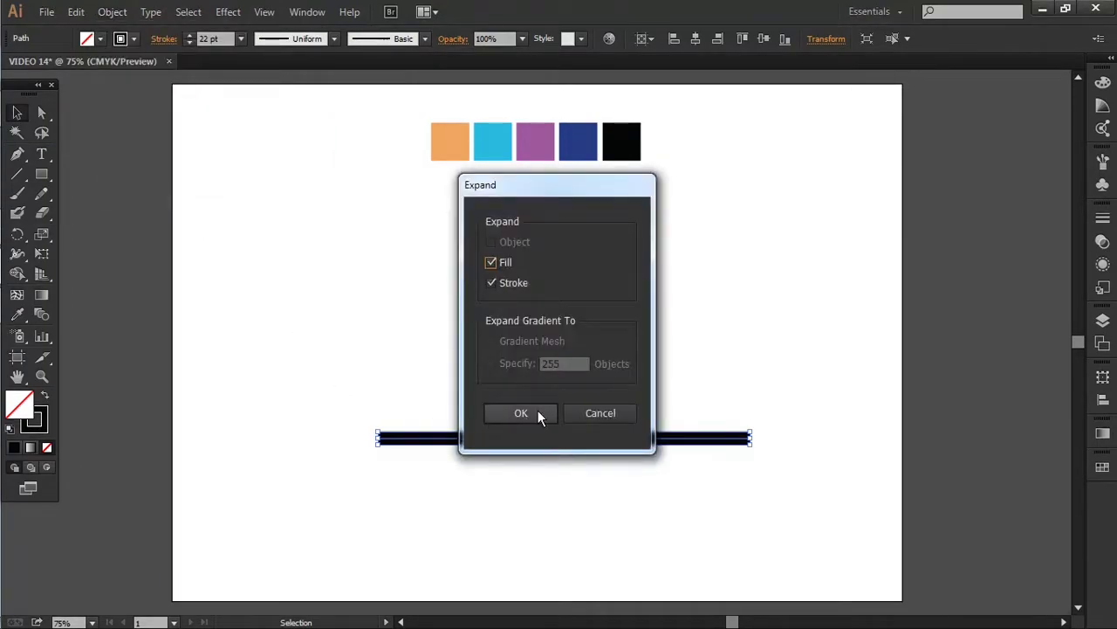
left_click(536, 412)
left_click(512, 401)
scroll(457, 449, "up", 1)
scroll(461, 450, "up", 2)
Draw a vertical line up from the bar's left end and swap it to a black stroke
key("p")
left_click(351, 471)
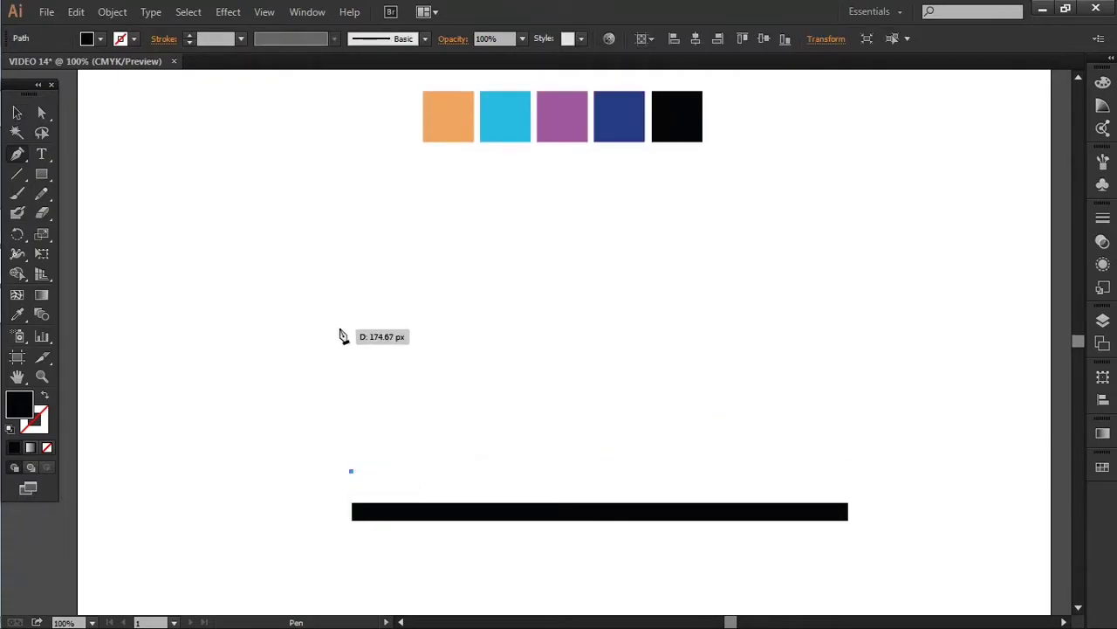
left_click(352, 211)
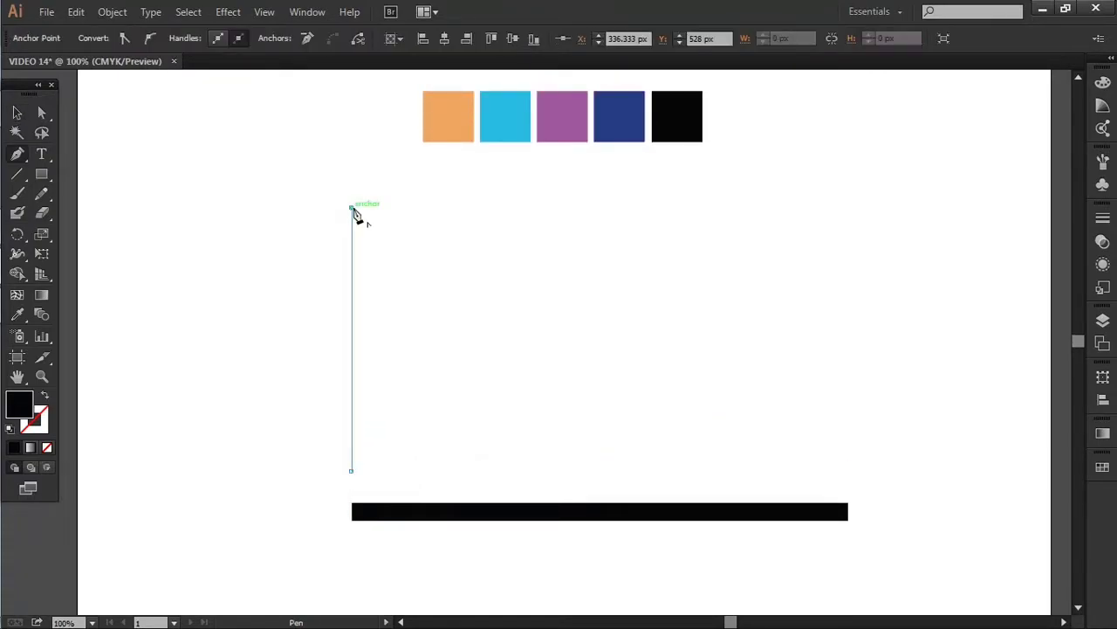
key("v")
left_click(405, 301)
left_click(351, 262)
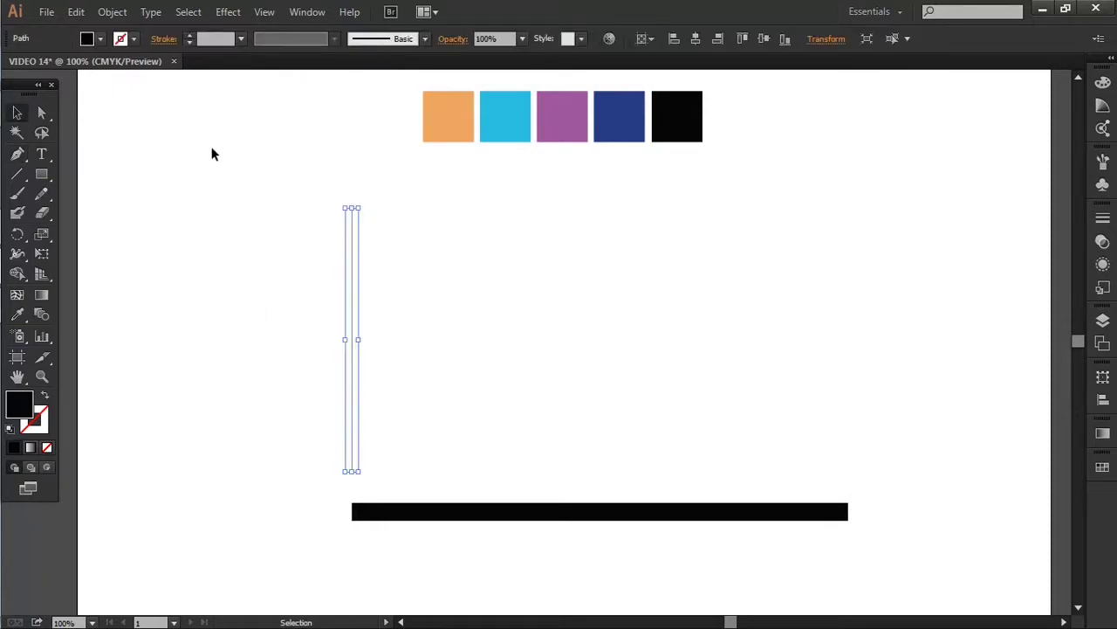
key("shift+x")
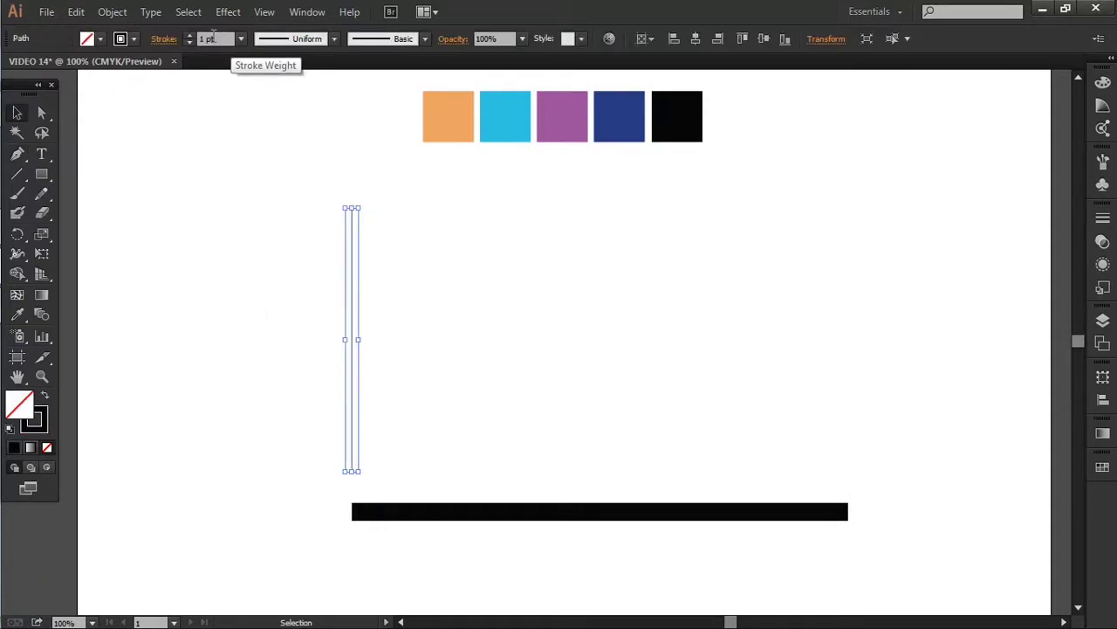
Apply a 22 pt stroke and align the vertical bar with the horizontal bar's left edge
key("Return")
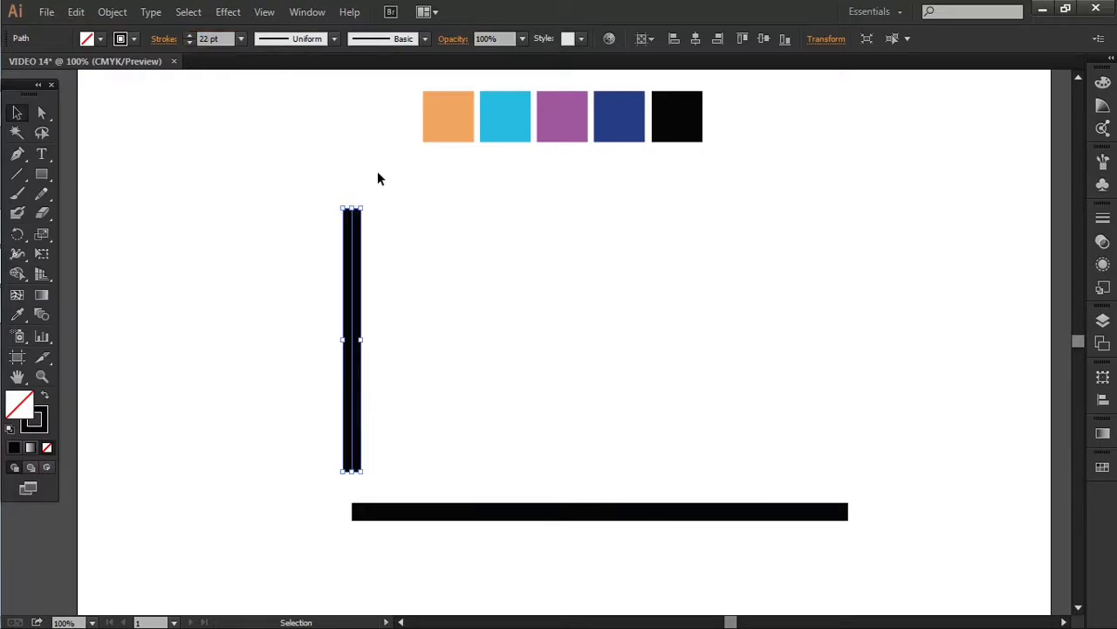
left_click(441, 361)
scroll(355, 499, "up", 2)
left_click_drag(351, 412, 370, 413)
left_click_drag(394, 530, 401, 533)
left_click(441, 388)
Select the vertical bar and frame both bars in view
left_click_drag(323, 327, 512, 425)
scroll(560, 368, "down", 1)
left_click_drag(598, 342, 396, 378)
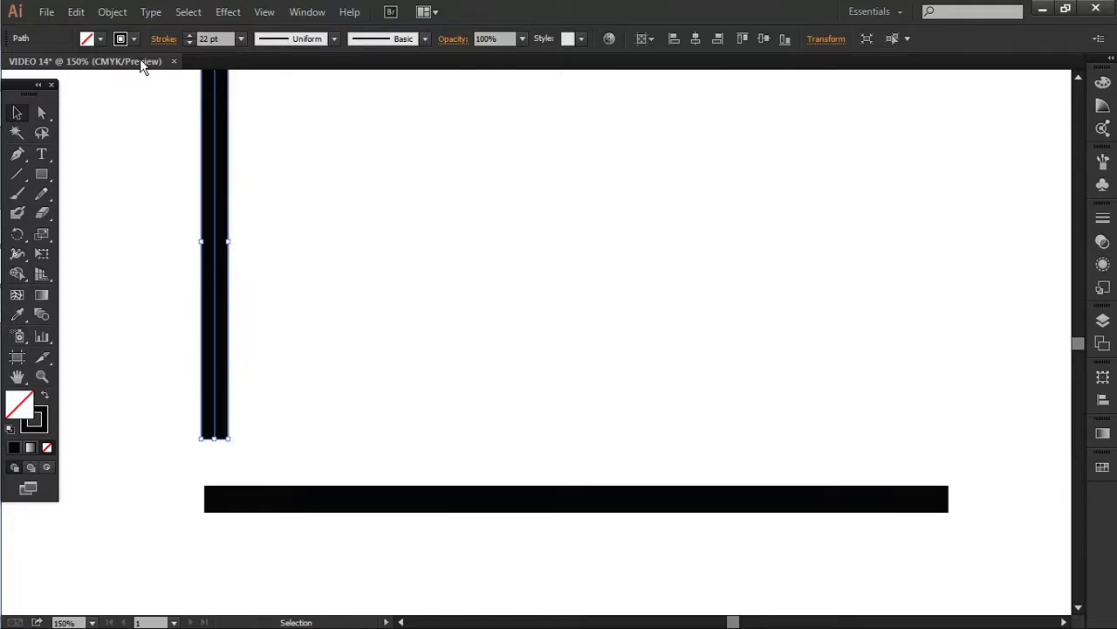
left_click(76, 12)
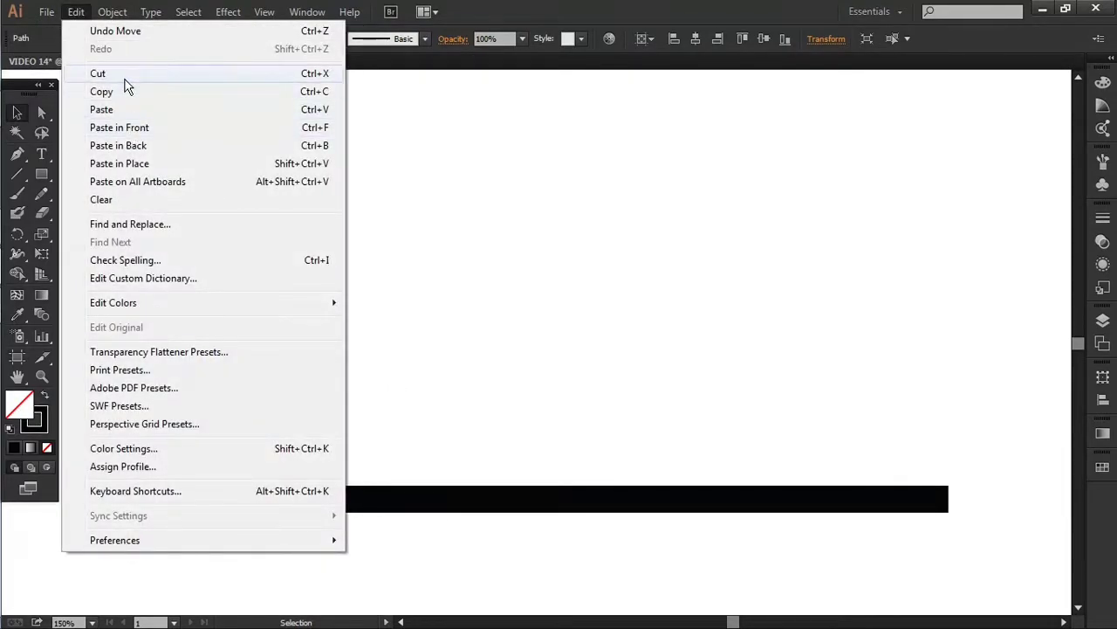
Paste a copy of the vertical bar in place and move it 120 px right
left_click(123, 91)
left_click(76, 12)
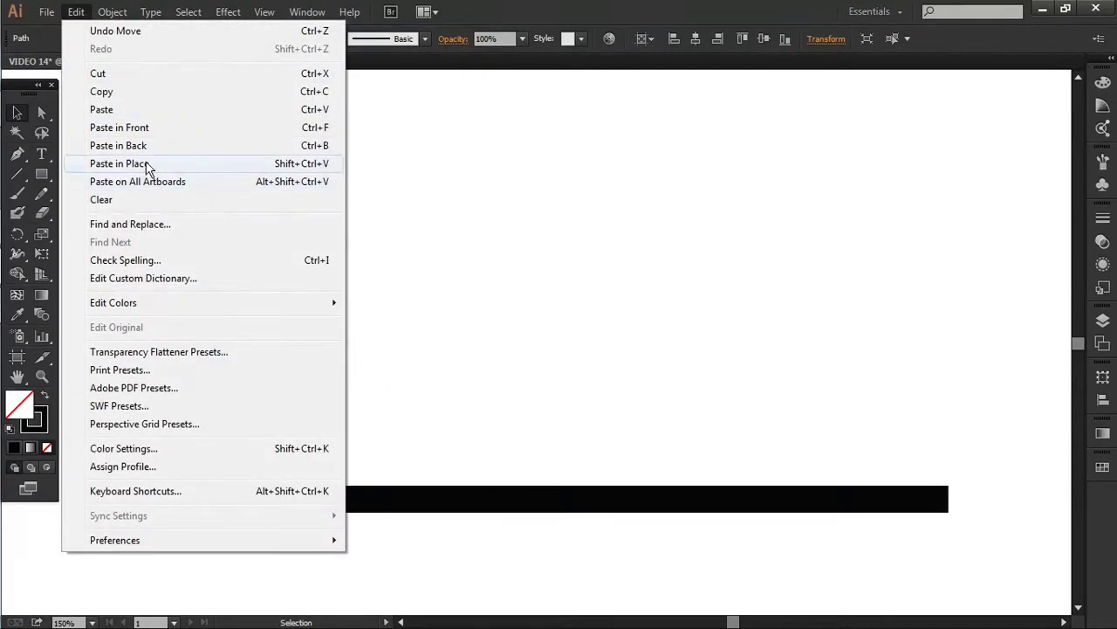
left_click(141, 165)
right_click(217, 329)
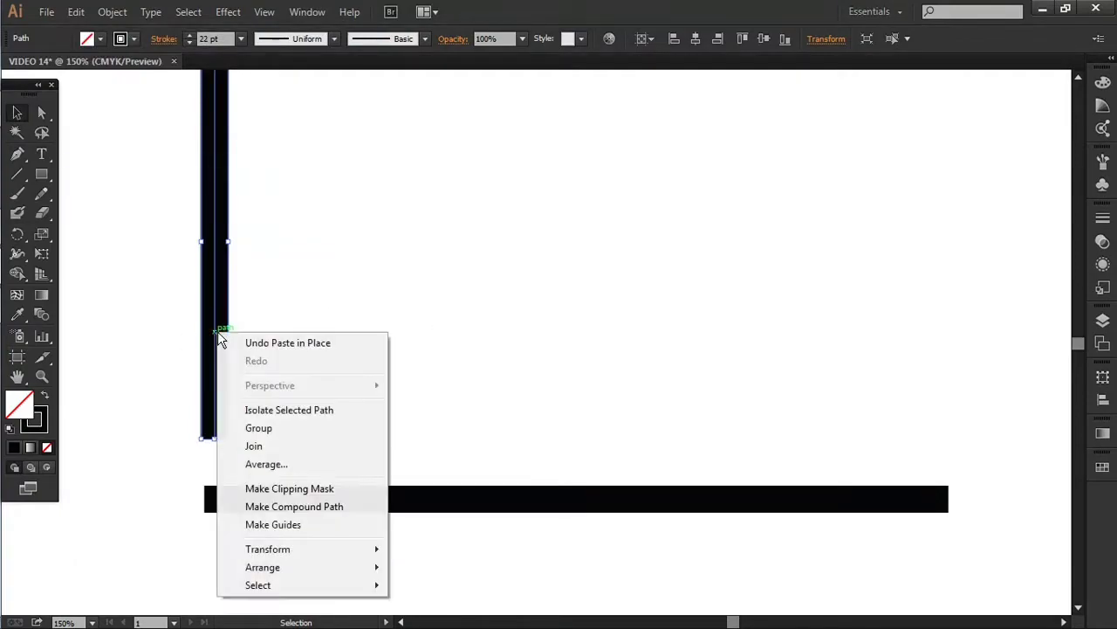
mouse_move(299, 554)
left_click(455, 428)
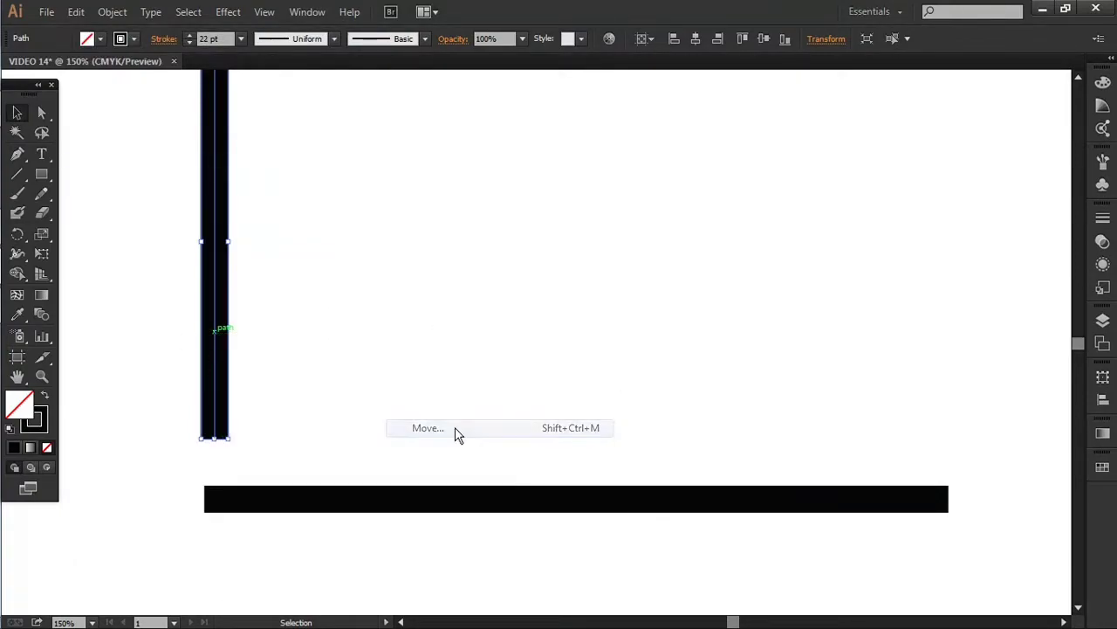
left_click(757, 552)
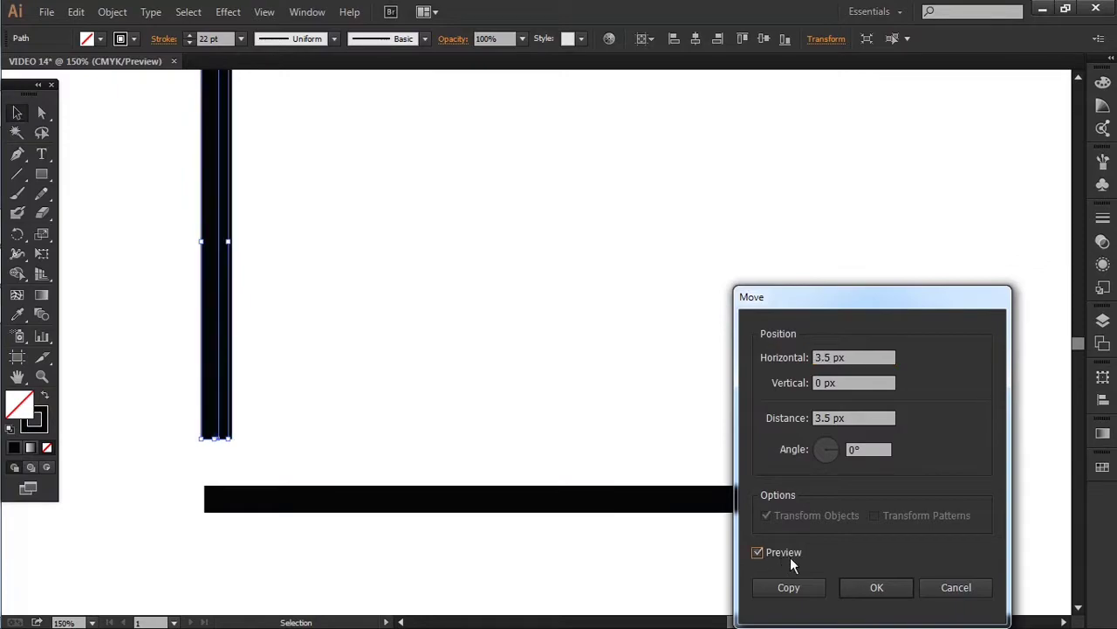
scroll(860, 357, "up", 20)
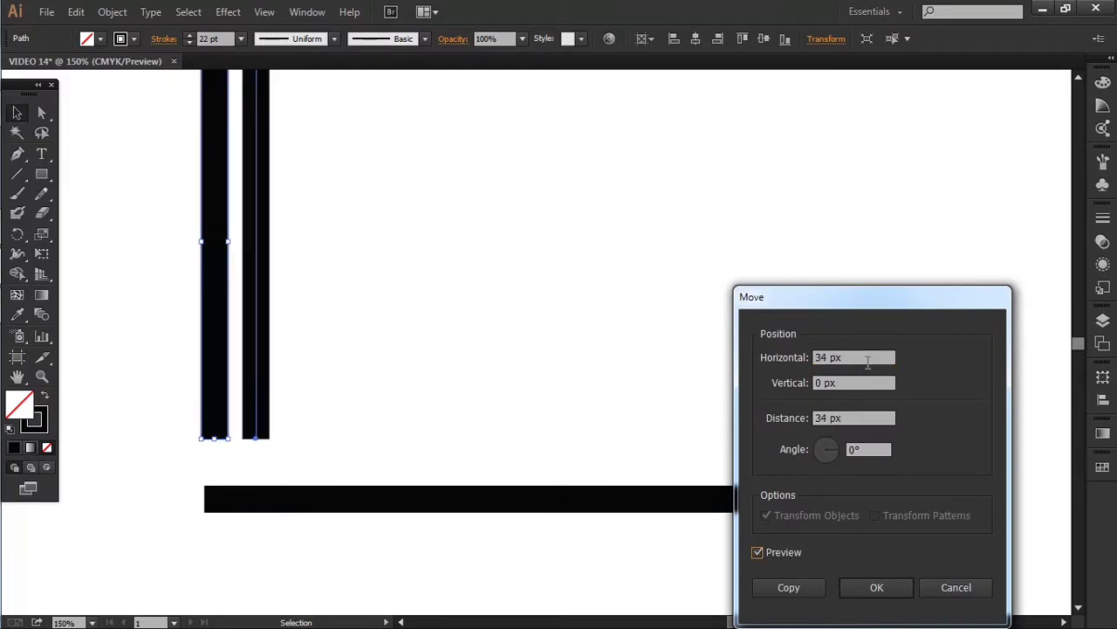
scroll(868, 363, "up", 20)
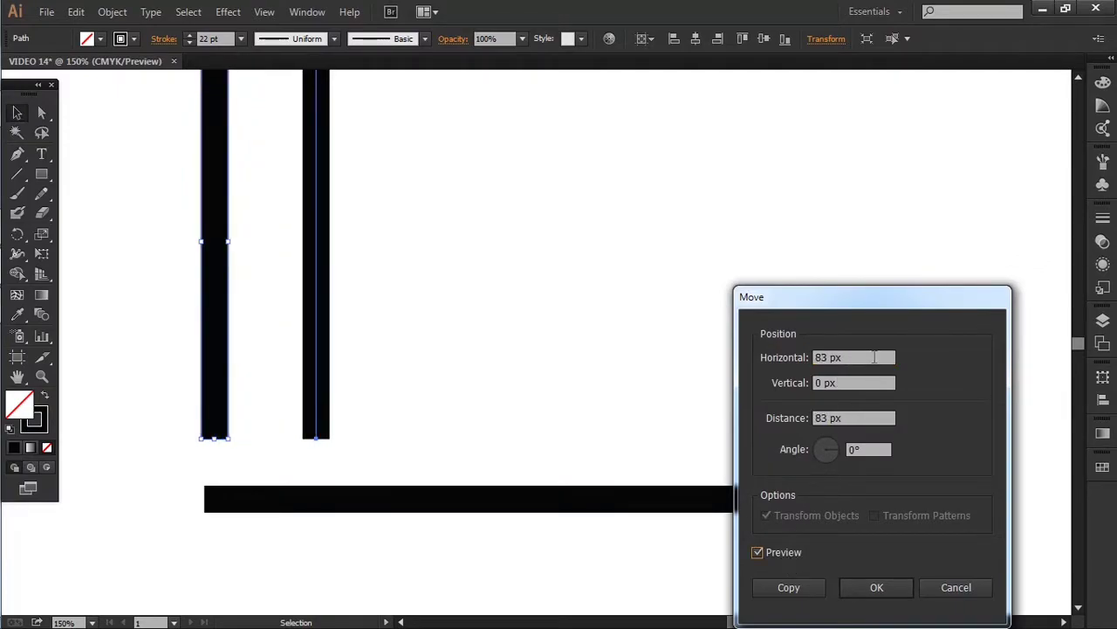
scroll(874, 357, "up", 20)
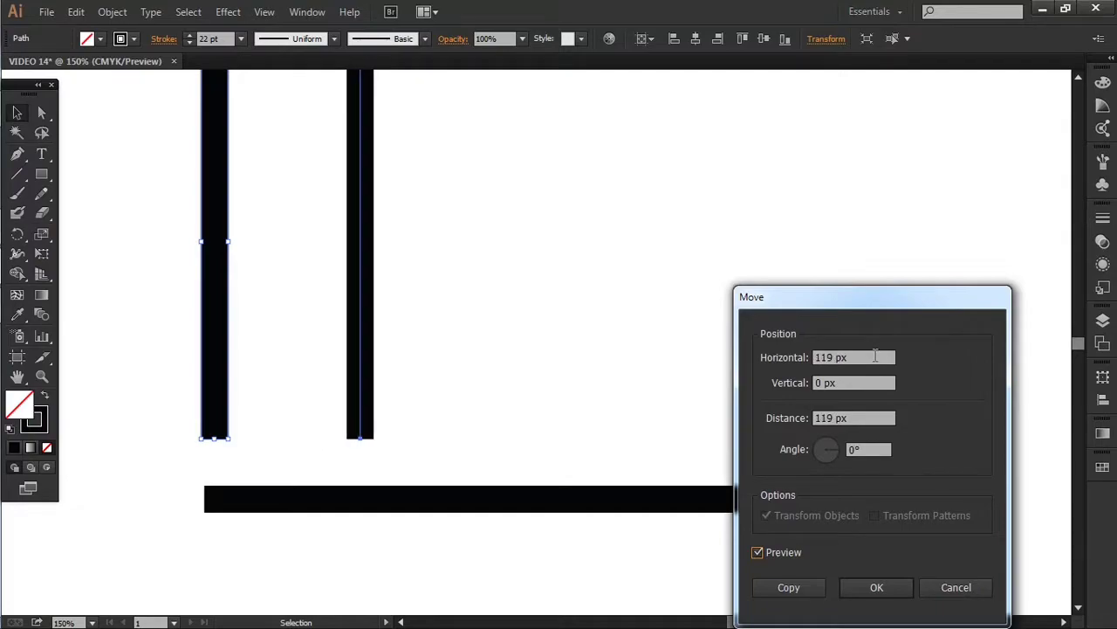
left_click(889, 587)
Repeat the 120 px move with Ctrl+D to make six evenly spaced bars
key("ctrl+d")
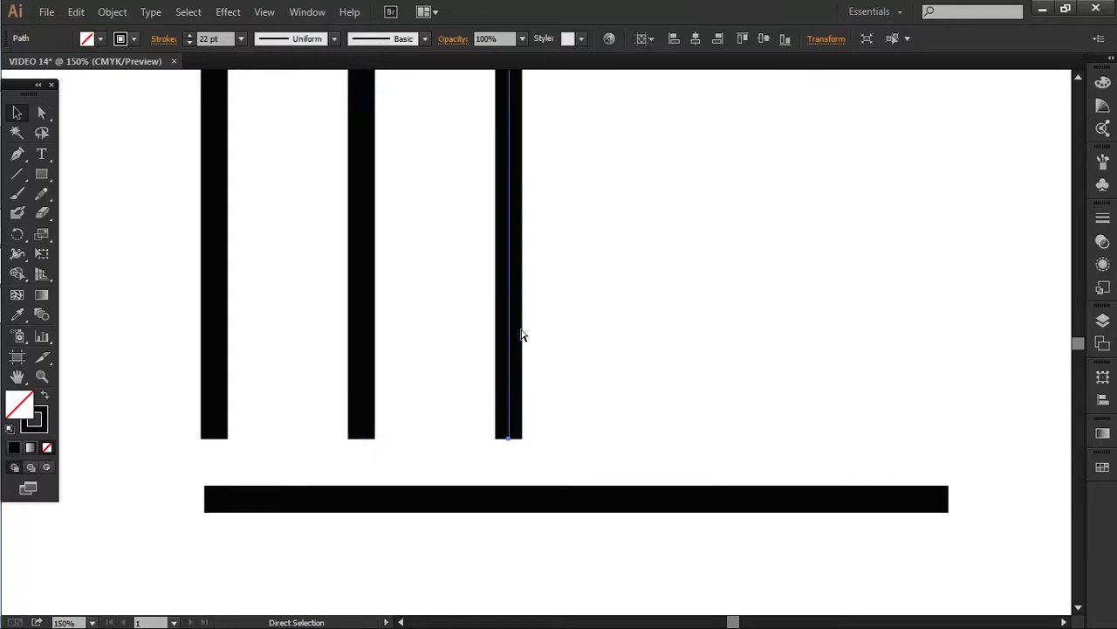
key("ctrl+d")
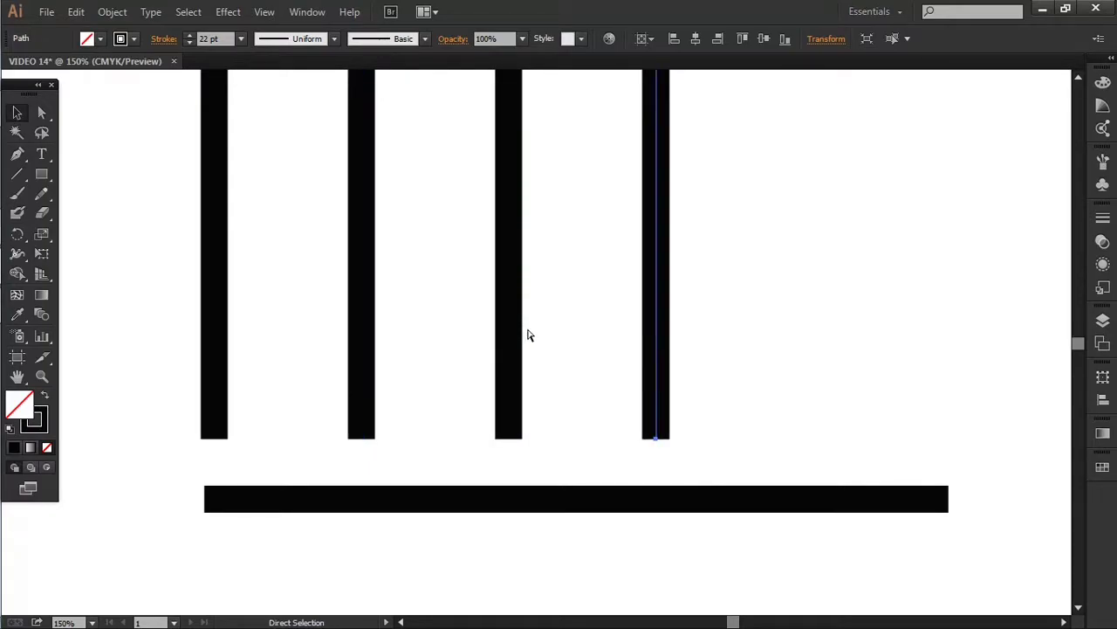
key("ctrl+d")
key("ctrl+d")
key("v")
Stretch the horizontal bar's right end to sit under the last vertical bar
left_click(823, 494, "shift")
left_click(887, 505)
left_click_drag(949, 499, 966, 503)
left_click(254, 409)
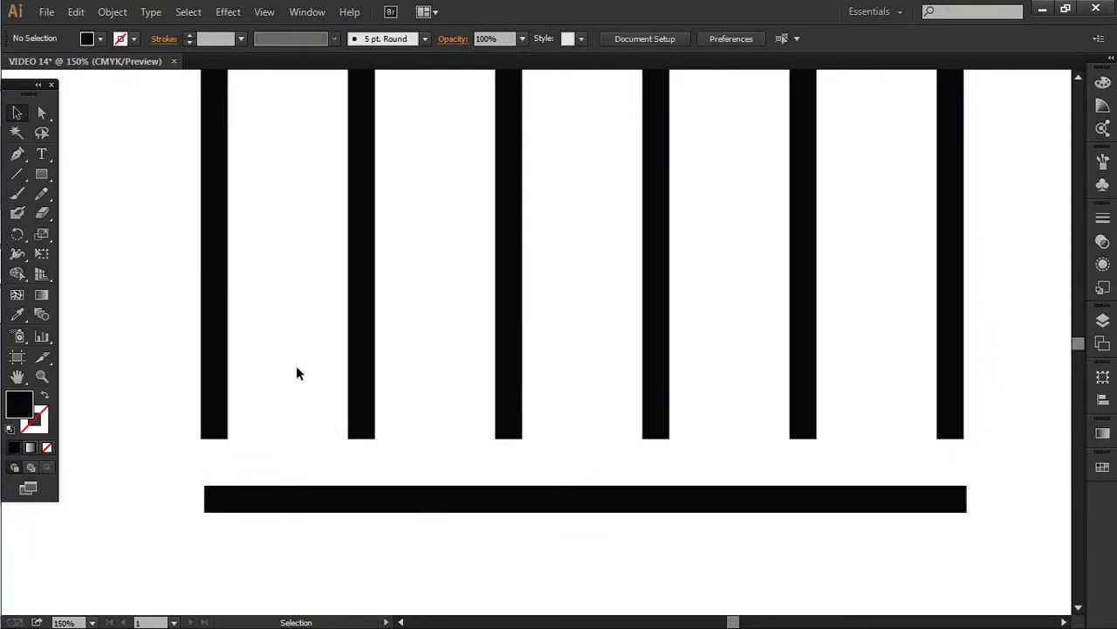
Frame the bars in view and select the six vertical bars
scroll(342, 273, "down", 1)
left_click_drag(409, 300, 551, 409)
scroll(479, 441, "up", 1)
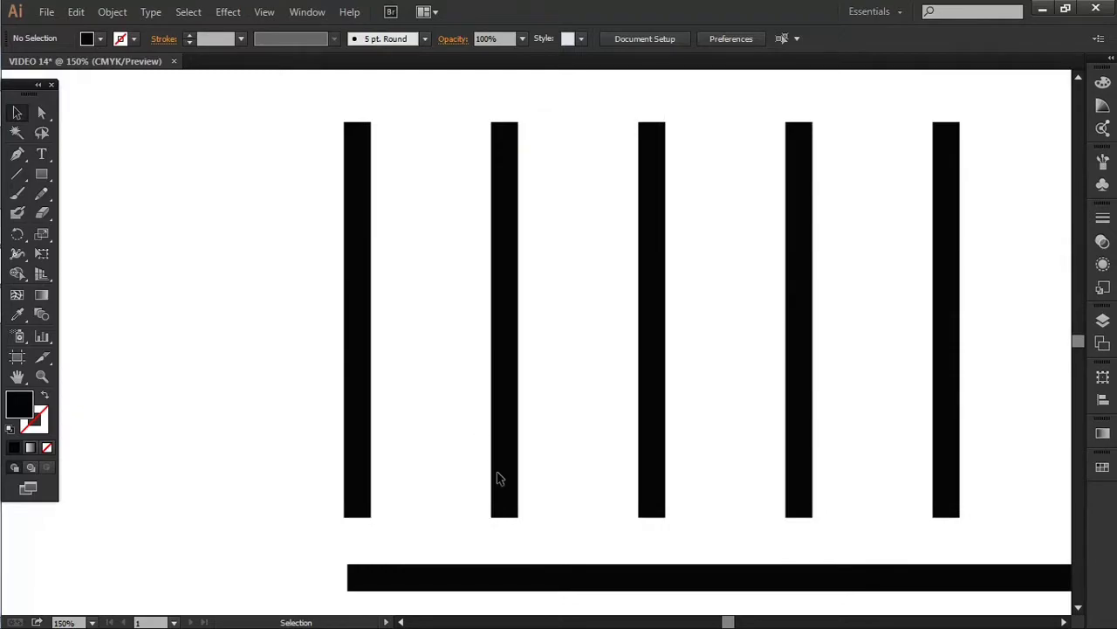
left_click(505, 473)
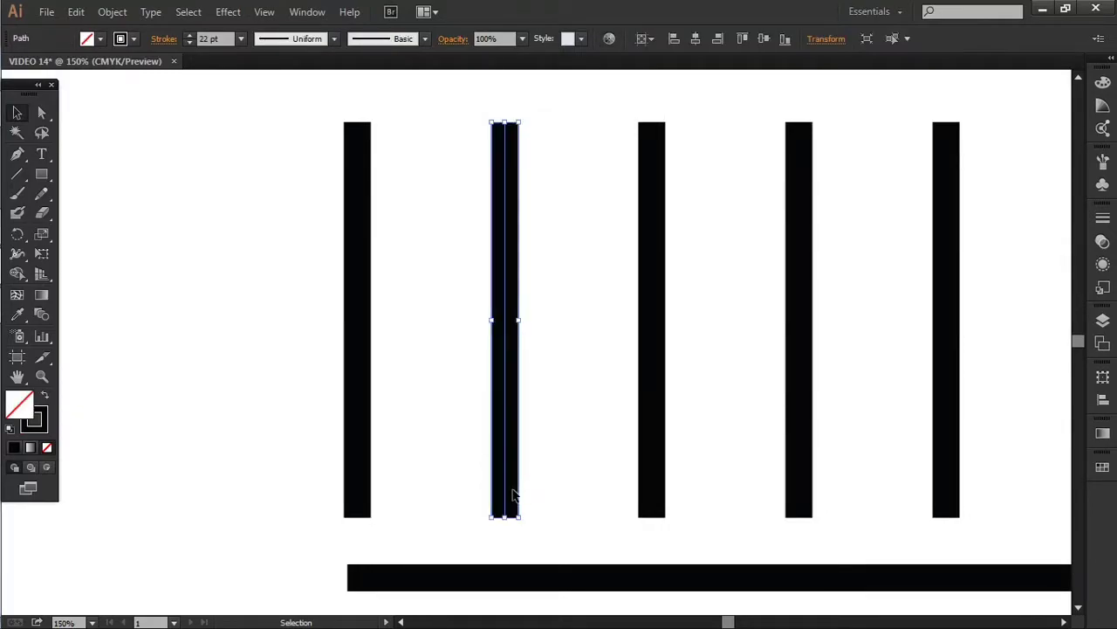
left_click_drag(425, 489, 453, 505)
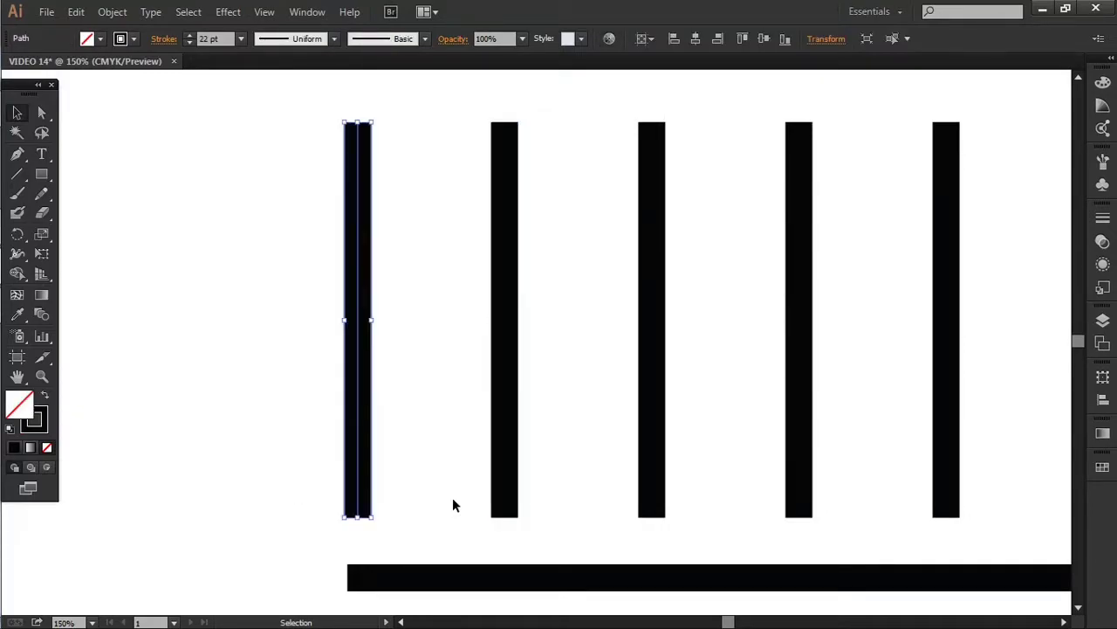
left_click_drag(245, 334, 1048, 431)
Paste a copy of the six bars shifted left between the originals, deleting the extra leftmost bar
key("a")
key("ctrl+f")
key("shift+Left")
key("shift+Left")
key("shift+Left")
key("shift+Left")
key("shift+Left")
key("shift+Left")
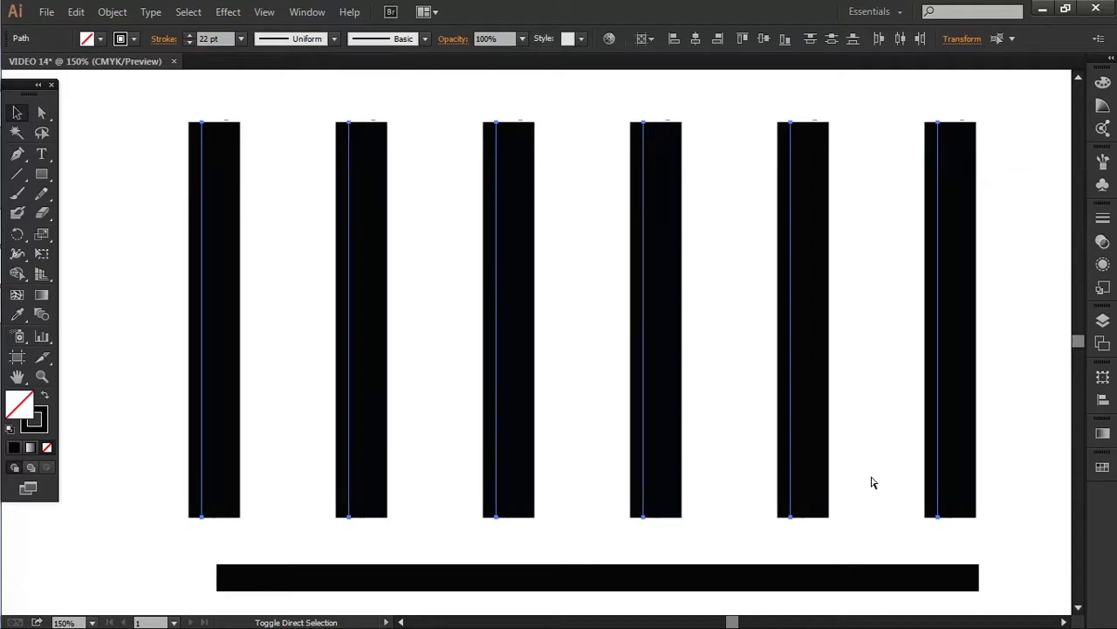
key("v")
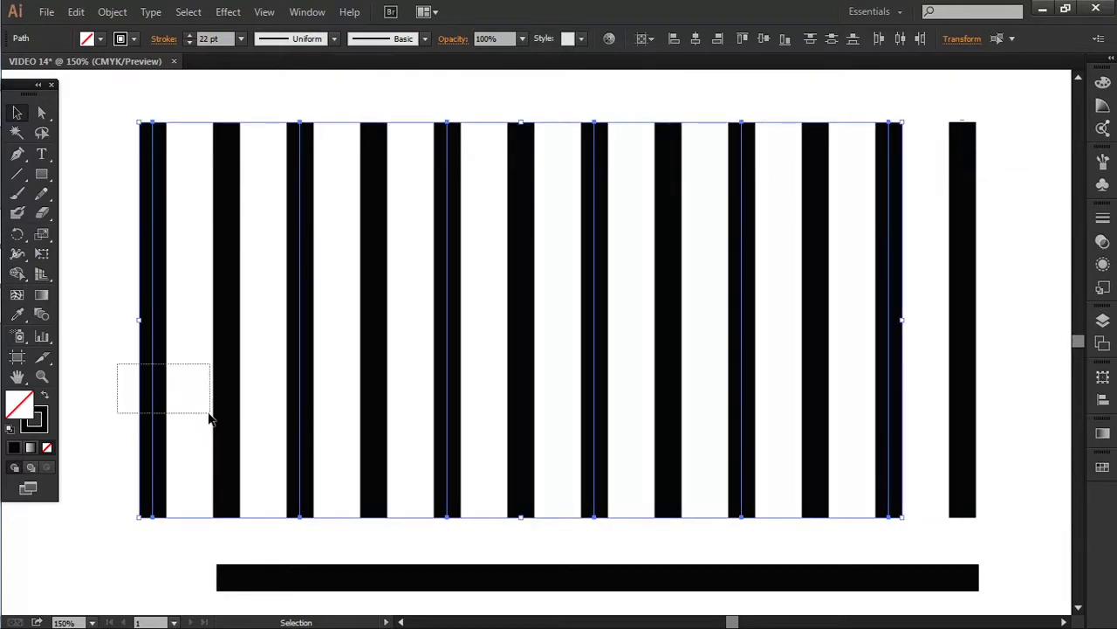
left_click_drag(208, 414, 210, 416)
key("Delete")
Expand all eleven vertical bars' strokes into filled shapes
left_click_drag(136, 169, 1030, 323)
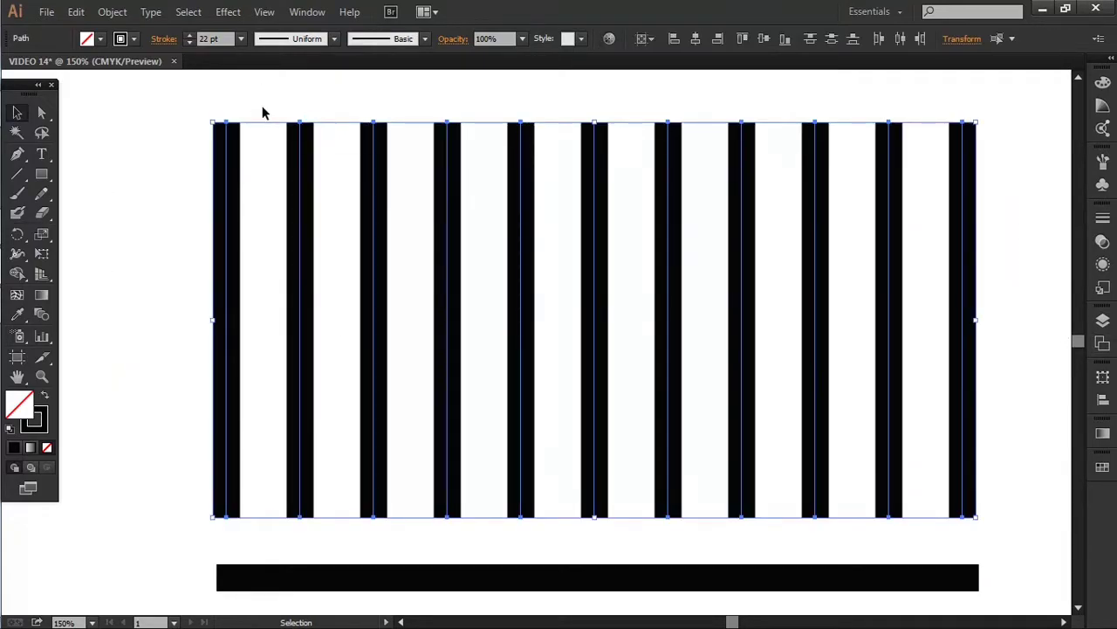
left_click(113, 12)
left_click(179, 190)
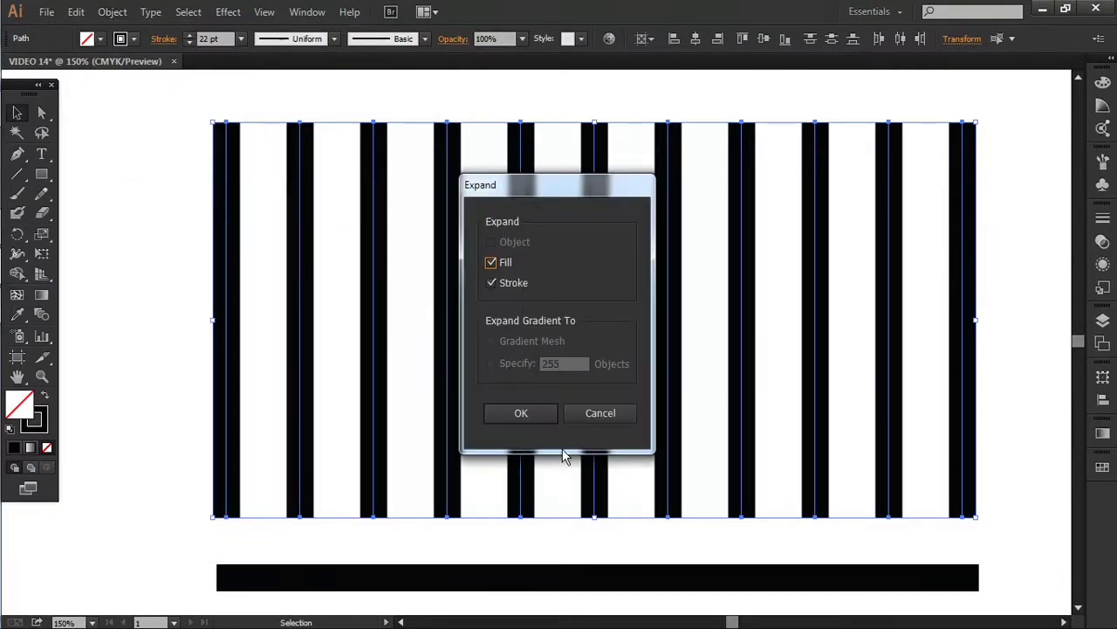
left_click(518, 410)
Select every other vertical bar (second, fourth, sixth, eighth, tenth and beyond)
left_click(348, 163)
left_click(300, 157)
left_click(447, 144, "shift")
left_click(601, 131, "shift")
left_click(743, 149, "shift")
left_click(886, 155, "shift")
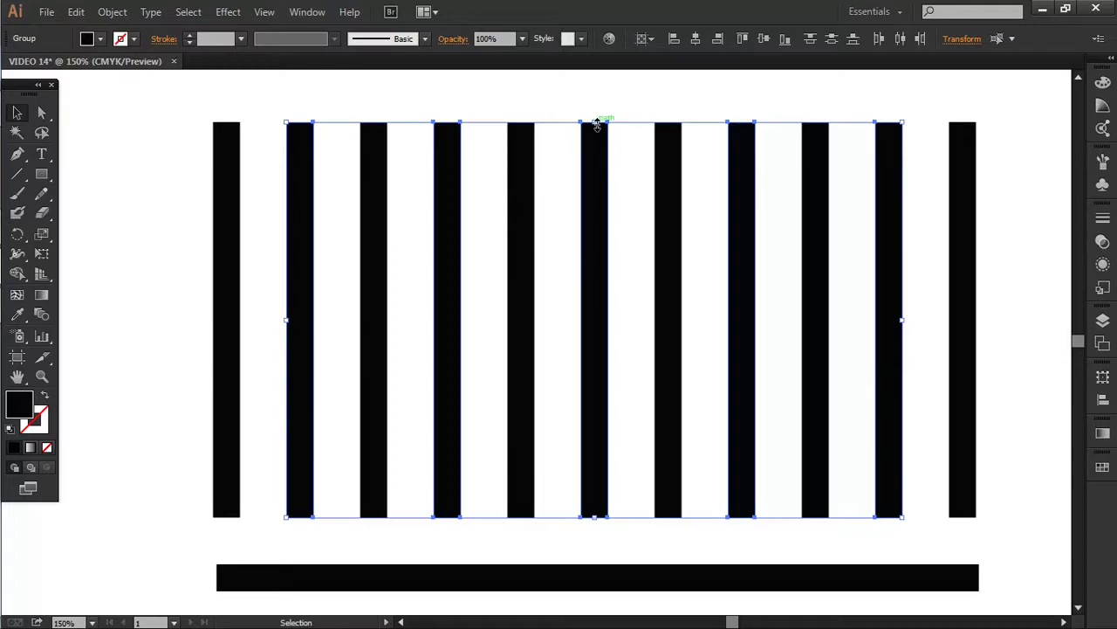
Shorten the alternate bars so they start lower, and lower the second bar's top
left_click_drag(598, 122, 600, 286)
left_click(783, 206)
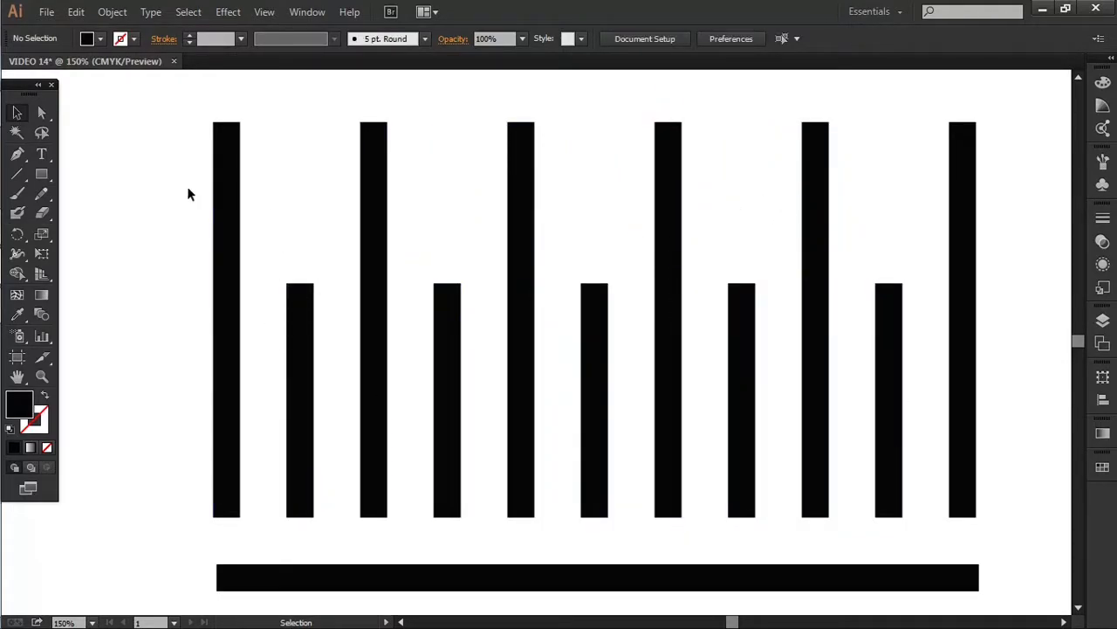
key("a")
left_click_drag(315, 284, 319, 393)
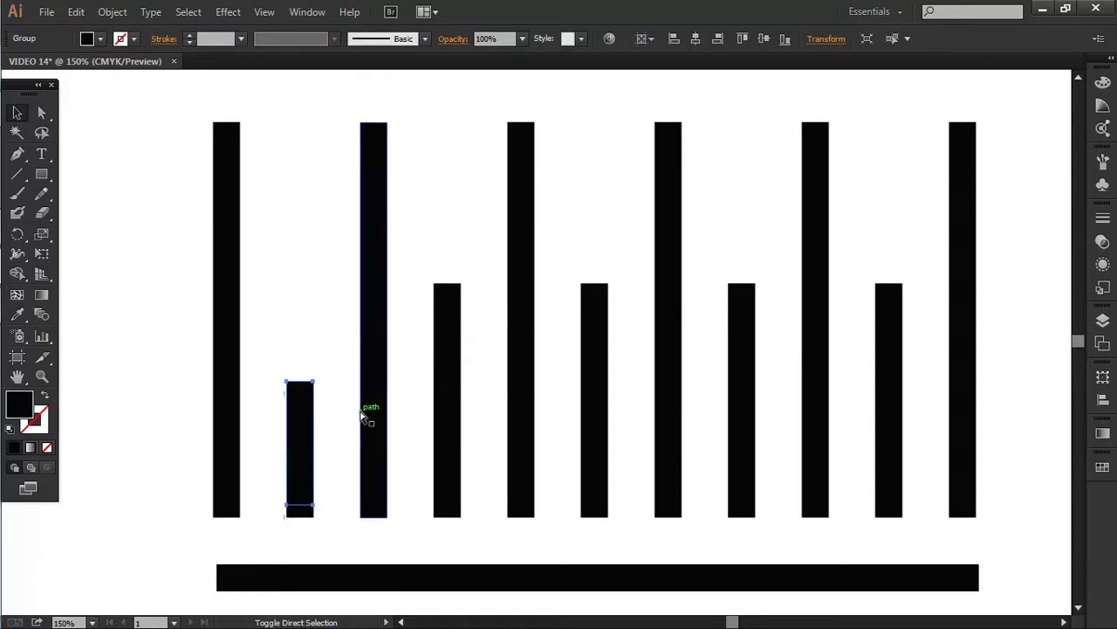
key("shift+Up")
key("shift+Up")
key("shift+Up")
key("shift+Up")
key("shift+Up")
key("shift+Up")
key("shift+Up")
key("shift+Up")
key("shift+Up")
key("shift+Up")
key("shift+Up")
key("shift+Up")
key("shift+Up")
key("shift+Up")
key("shift+Up")
scroll(154, 232, "down", 1)
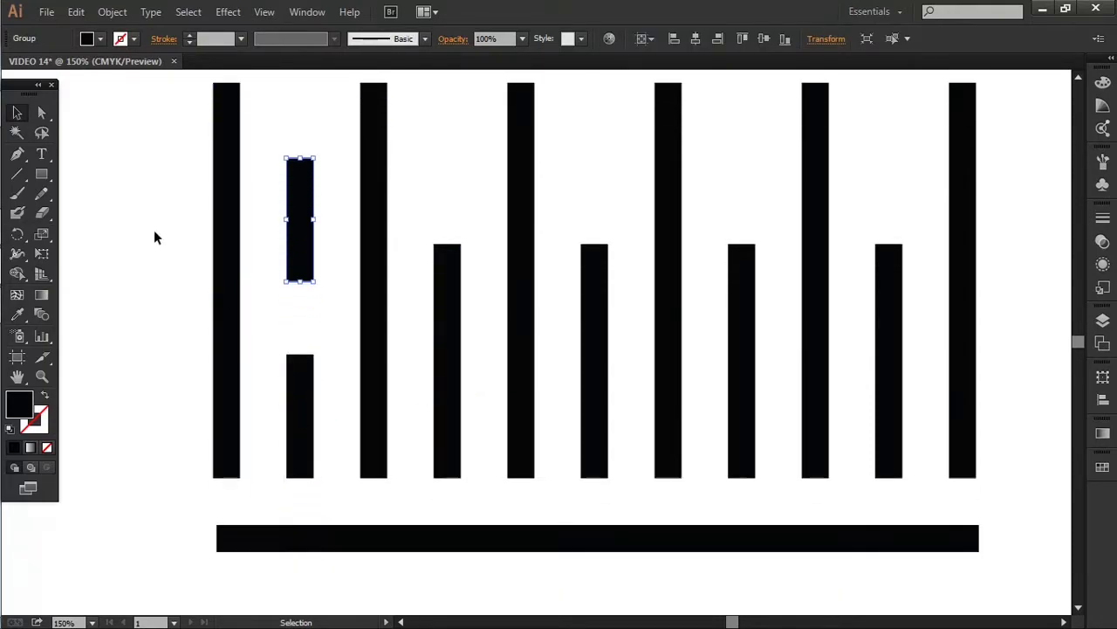
Raise and shorten the fourth bar into an upper dash, and raise the second column's lower dash
left_click(457, 288)
scroll(453, 343, "up", 2)
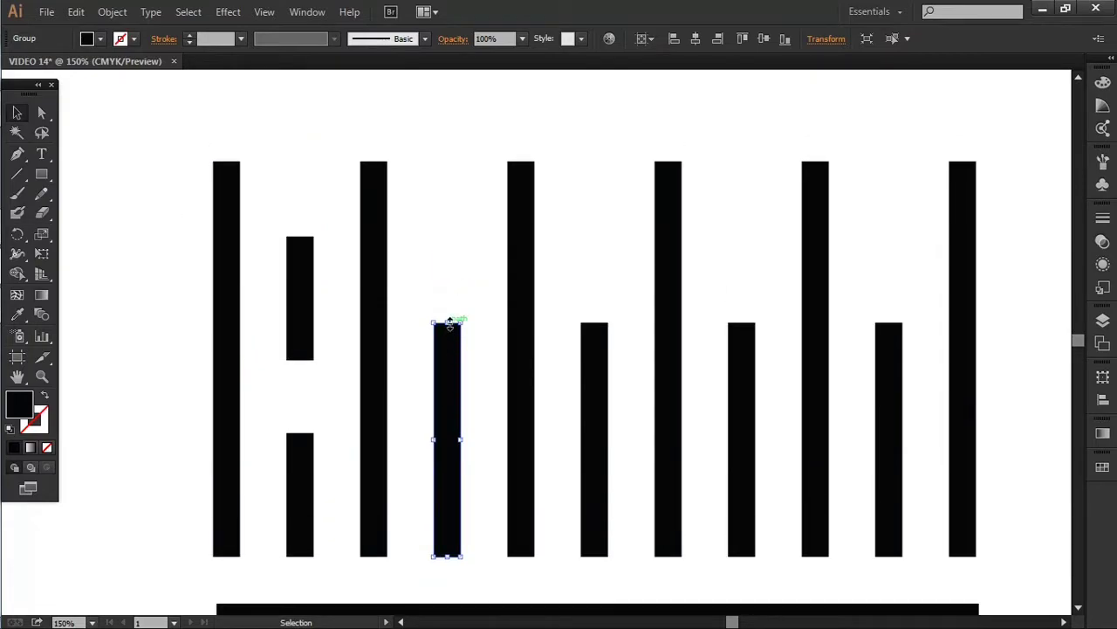
key("shift+Up")
key("shift+Up")
key("shift+Up")
key("shift+Up")
key("shift+Up")
key("shift+Up")
left_click_drag(447, 483, 455, 373)
left_click(453, 425)
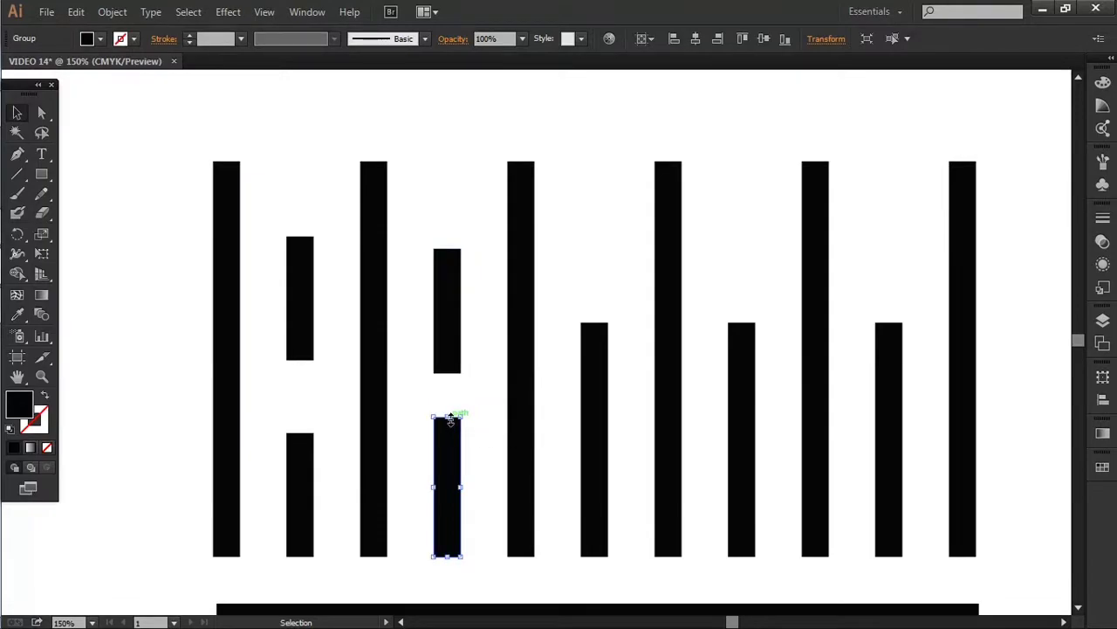
left_click(300, 446)
left_click_drag(299, 432, 300, 407)
Split the column 3 bar into an upper dash and a lower dash reaching the baseline
left_click(375, 314)
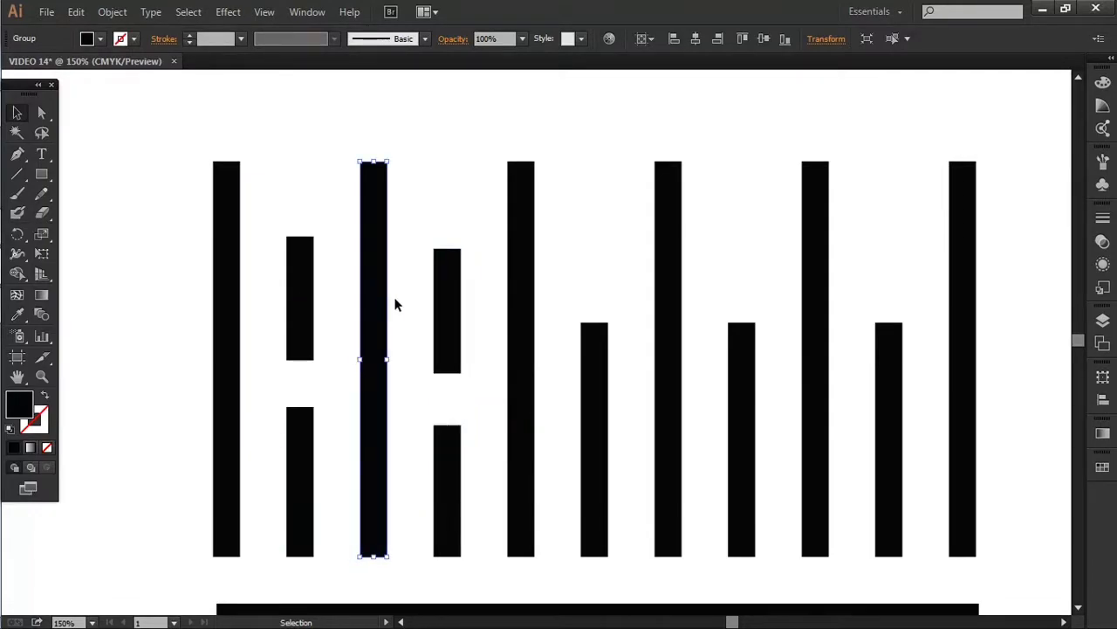
left_click_drag(373, 561, 385, 295)
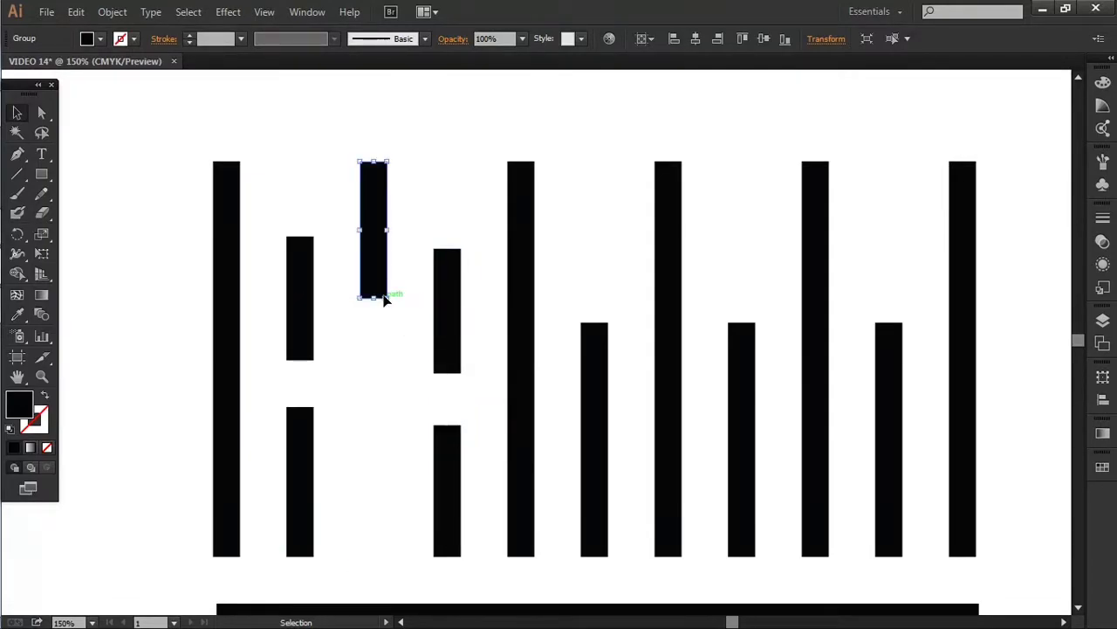
key("ctrl+c")
key("ctrl+f")
key("shift+Down")
key("shift+Down")
key("shift+Down")
key("shift+Down")
key("shift+Down")
key("shift+Down")
key("shift+Down")
key("shift+Down")
key("shift+Down")
key("shift+Down")
key("shift+Down")
key("shift+Down")
key("shift+Down")
key("shift+Down")
left_click_drag(376, 472, 379, 515)
Break the column 5 bar into upper and lower dashes separated by a gap
left_click(524, 559)
left_click_drag(524, 559, 522, 359)
key("shift+Down")
key("shift+Down")
key("shift+Down")
key("shift+Down")
key("shift+Down")
key("shift+Down")
key("shift+Down")
key("shift+Down")
key("shift+Down")
key("shift+Down")
key("shift+Down")
key("shift+Down")
key("shift+Down")
key("shift+Down")
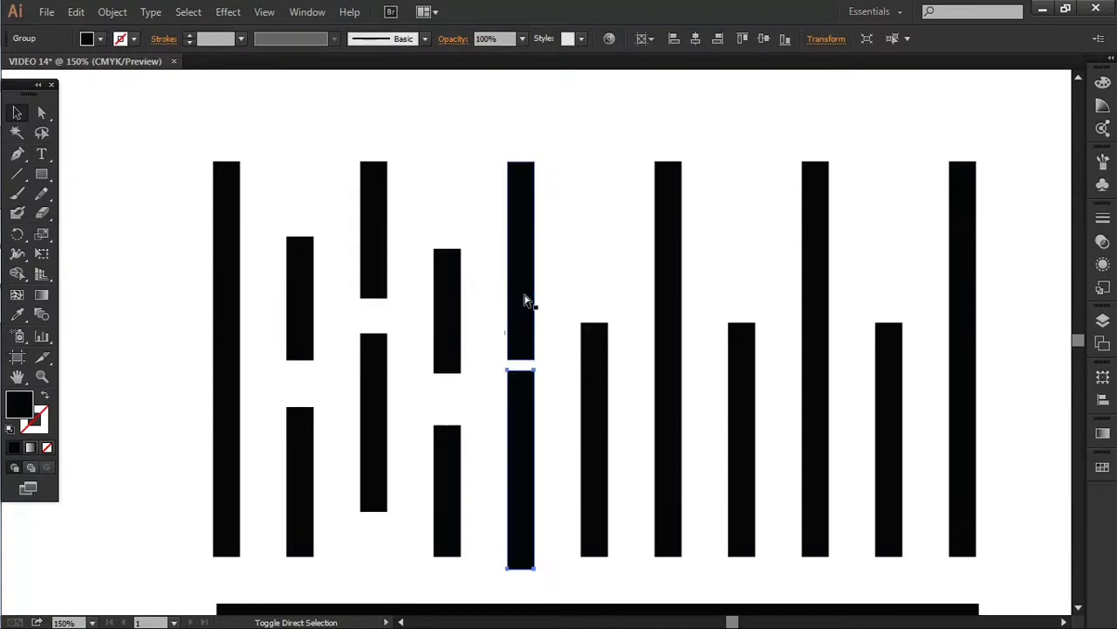
left_click_drag(522, 359, 522, 393)
left_click(532, 559)
left_click(520, 558)
left_click_drag(520, 559, 521, 491)
left_click(560, 431)
Shorten the next tall bar on the right and place a copy below it as a lower dash
left_click_drag(612, 340, 473, 357)
left_click(539, 370)
left_click_drag(532, 573, 534, 312)
key("ctrl+c")
key("ctrl+f")
key("shift+Down")
key("shift+Down")
key("shift+Down")
key("shift+Down")
key("shift+Down")
key("shift+Down")
key("shift+Down")
key("shift+Down")
key("shift+Down")
key("shift+Down")
key("shift+Down")
key("shift+Down")
key("shift+Down")
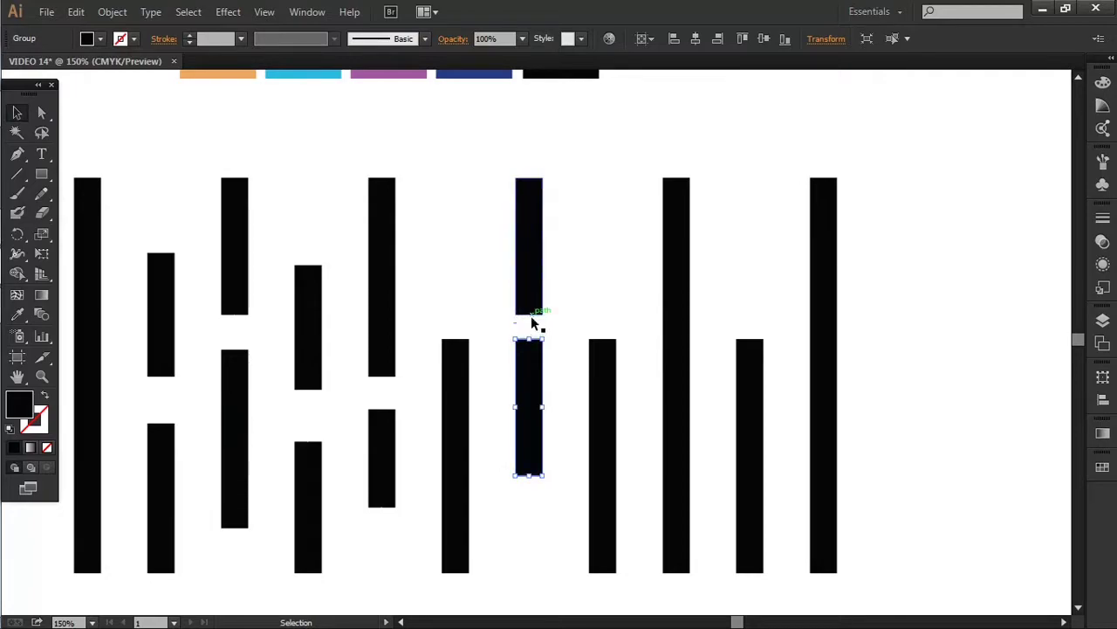
scroll(533, 367, "down", 2)
left_click_drag(528, 417, 561, 455)
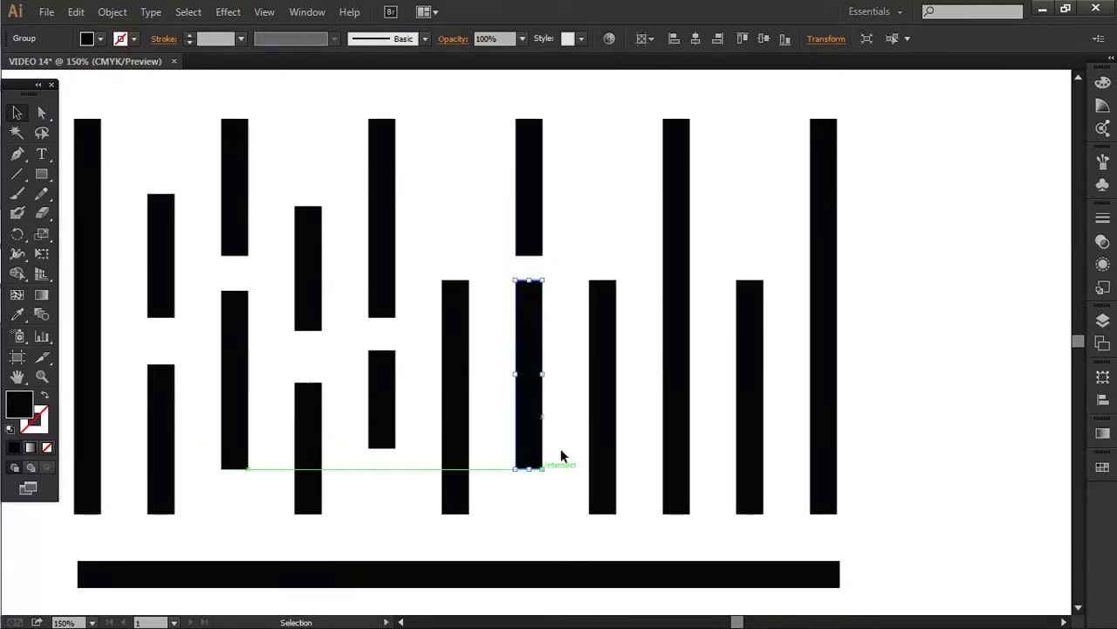
scroll(690, 387, "up", 2)
Raise the tops of three bars to new, staggered heights
left_click(688, 387)
left_click(614, 407)
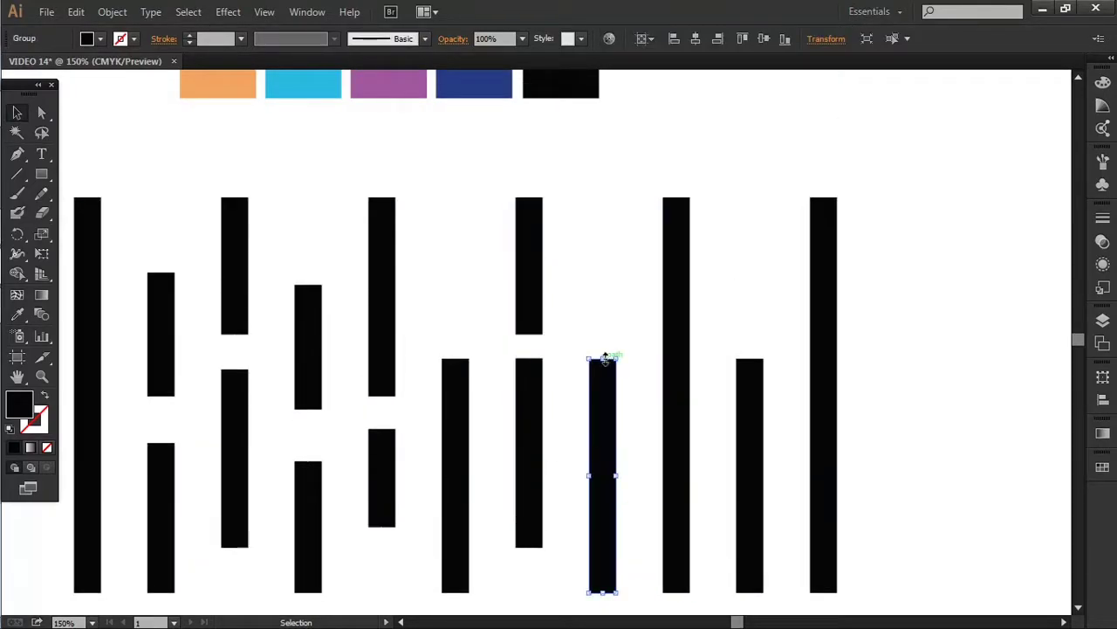
left_click_drag(605, 358, 602, 284)
left_click(459, 384)
left_click_drag(455, 357, 455, 333)
left_click(751, 384)
left_click_drag(749, 358, 759, 299)
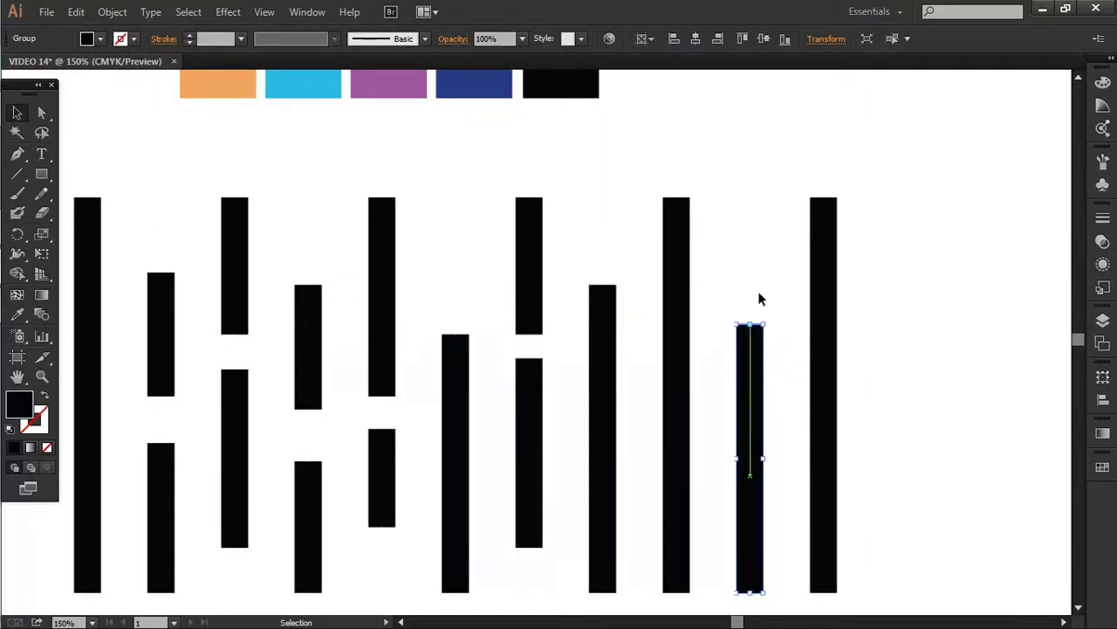
Split the far-right bar into two dashes and raise the second-last bar's bottom
left_click(825, 550)
left_click_drag(829, 599, 824, 384)
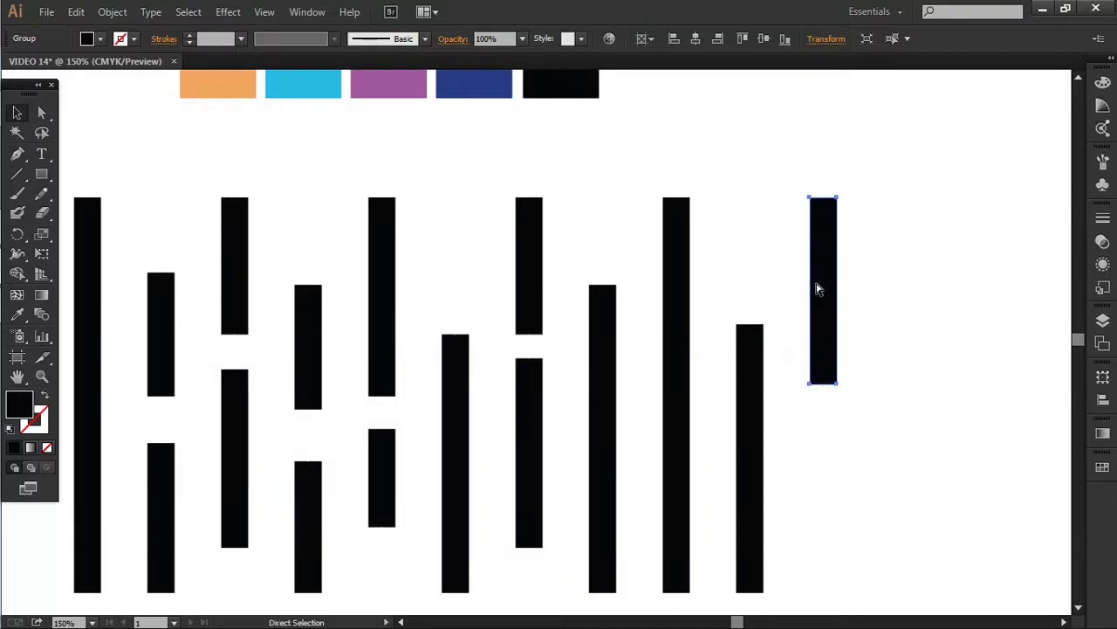
key("alt+shift+Down")
key("alt+shift+Down")
key("alt+shift+Down")
key("alt+shift+Down")
key("alt+shift+Down")
key("alt+shift+Down")
key("alt+shift+Down")
key("alt+shift+Down")
key("alt+shift+Down")
key("alt+shift+Down")
key("alt+shift+Down")
key("alt+shift+Down")
key("alt+shift+Down")
key("alt+shift+Down")
key("alt+shift+Down")
scroll(843, 339, "down", 4)
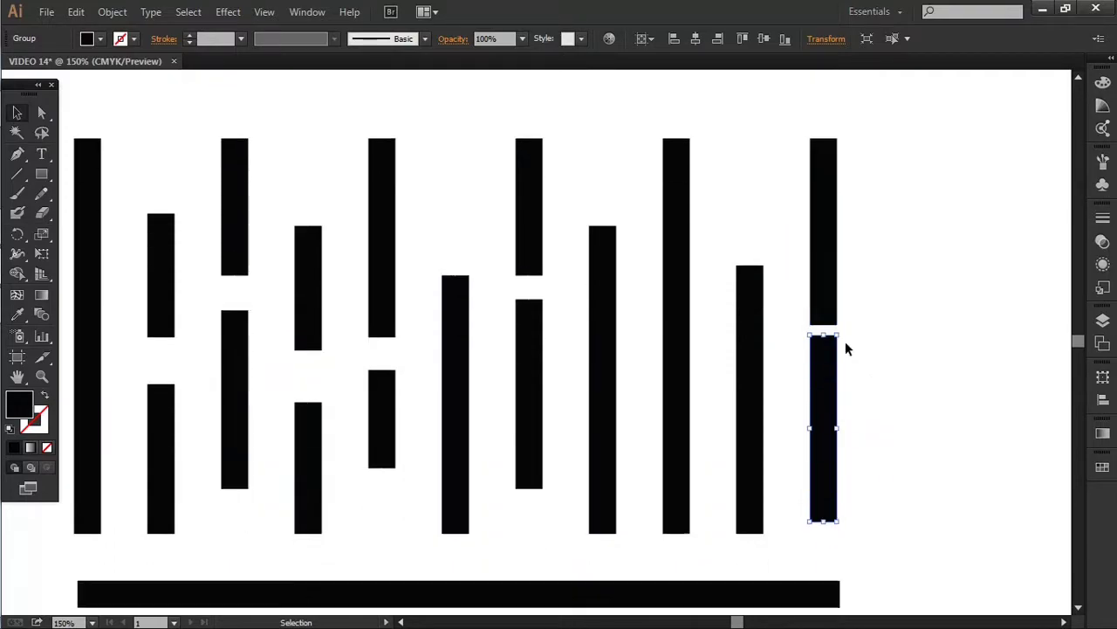
left_click_drag(826, 504, 827, 479)
left_click(876, 410)
left_click_drag(691, 364, 786, 385)
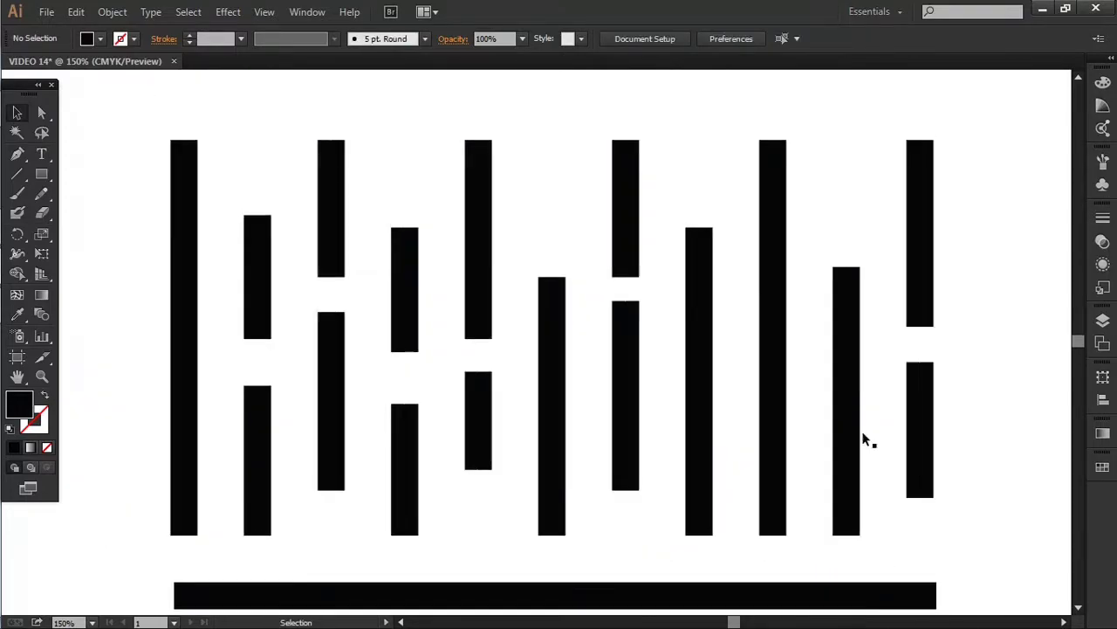
left_click(851, 454)
left_click_drag(848, 534, 848, 476)
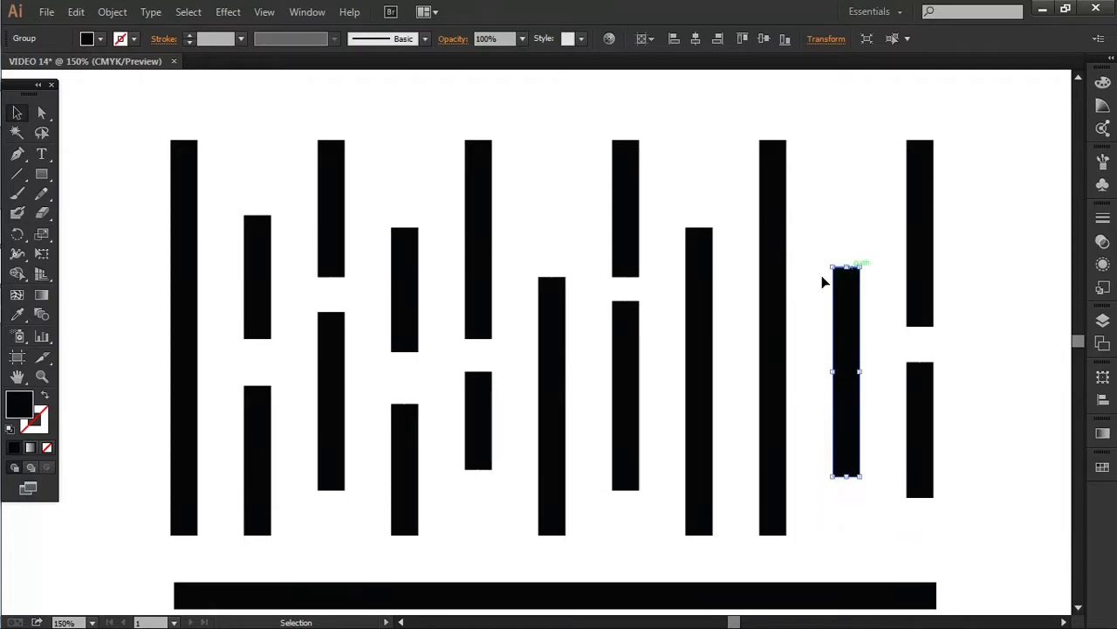
Shorten the tall bar, then shorten the bar to its left and lift its top slightly
left_click(776, 523)
left_click_drag(776, 533, 774, 460)
left_click(841, 491)
scroll(840, 491, "down", 2)
left_click(709, 491)
left_click_drag(700, 495, 700, 356)
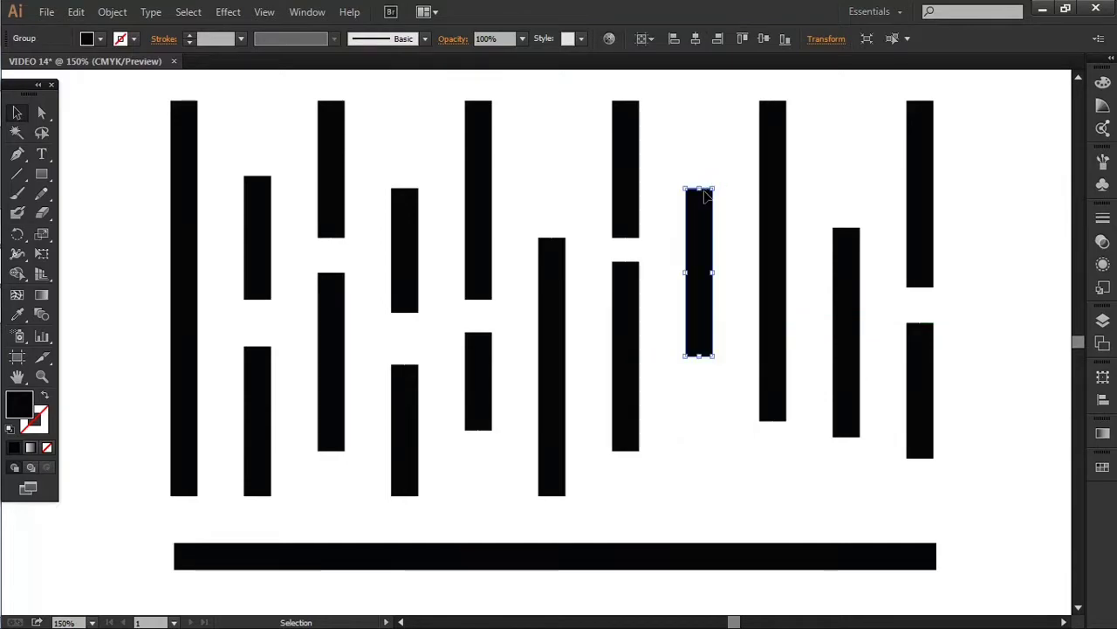
left_click_drag(699, 188, 699, 169)
Duplicate that bar below itself and trim the copy into a short lower dash
key("ctrl+c")
key("ctrl+f")
key("shift+Down")
key("shift+Down")
key("shift+Down")
key("shift+Down")
key("shift+Down")
key("shift+Down")
key("shift+Down")
key("shift+Down")
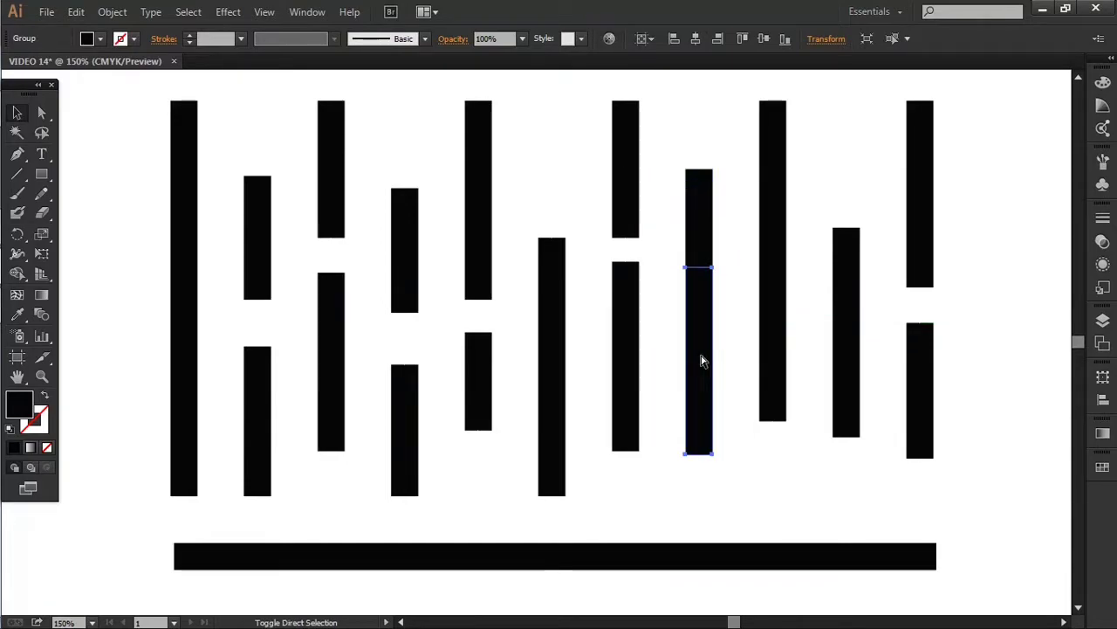
left_click_drag(700, 268, 730, 390)
left_click(597, 502)
scroll(596, 501, "down", 2)
Place a copy of the long bottom bar lower down and thin the upper bar into a strip
left_click_drag(561, 524, 561, 495)
key("ctrl+z")
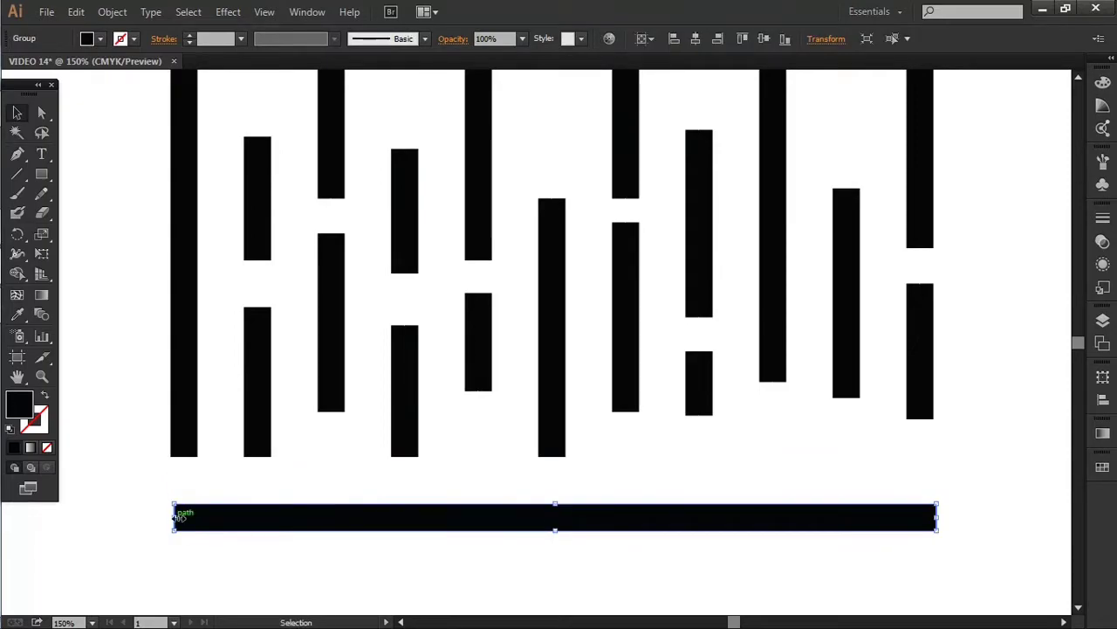
mouse_move(686, 516)
left_mouse_down()
mouse_move(686, 545)
mouse_move(680, 500)
left_mouse_up()
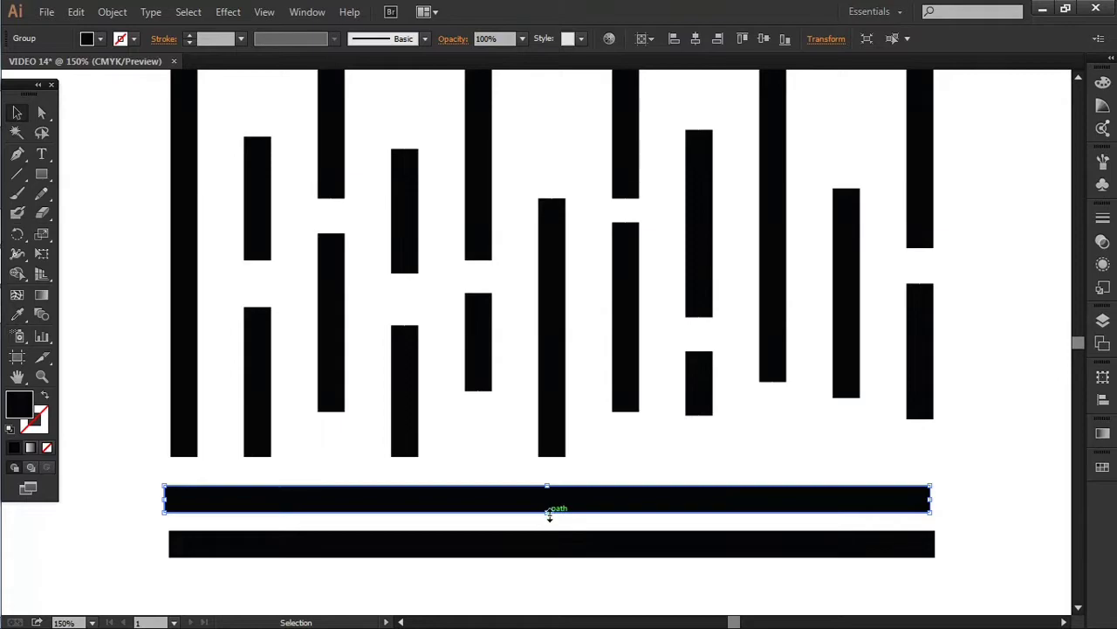
left_click_drag(542, 504, 654, 508)
left_click(607, 486)
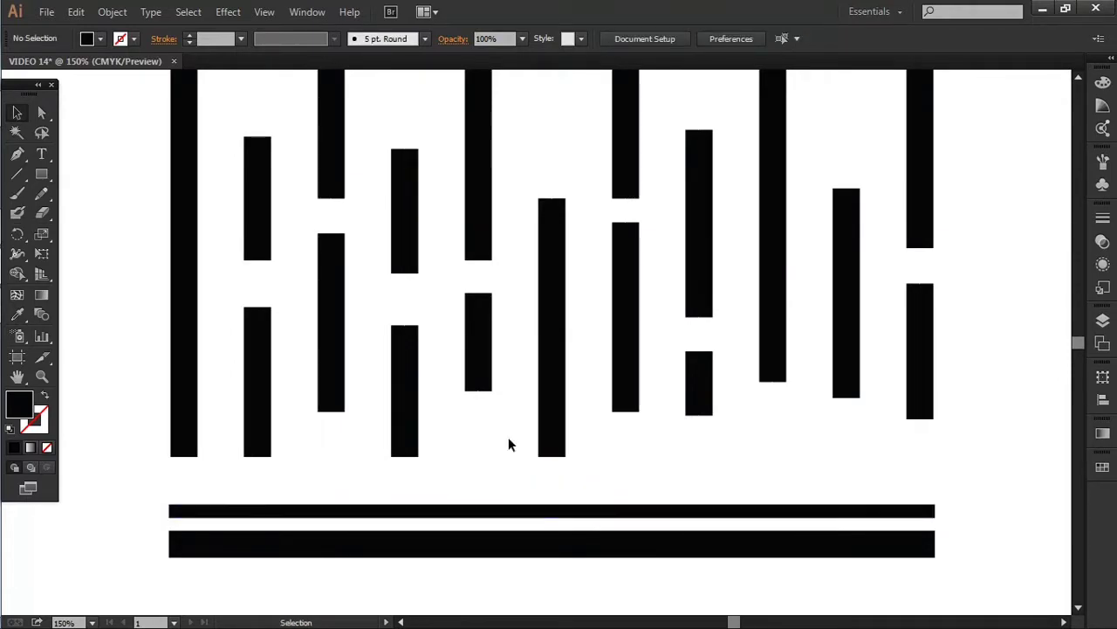
Duplicate the thick bottom bar up against the vertical bars and shorten it to a short dash at left
left_click(370, 554)
key("ctrl+c")
key("ctrl+f")
key("shift+Up")
key("shift+Up")
key("shift+Up")
key("shift+Up")
key("shift+Up")
key("shift+Up")
left_click(180, 439)
left_click(190, 474)
left_click(184, 447)
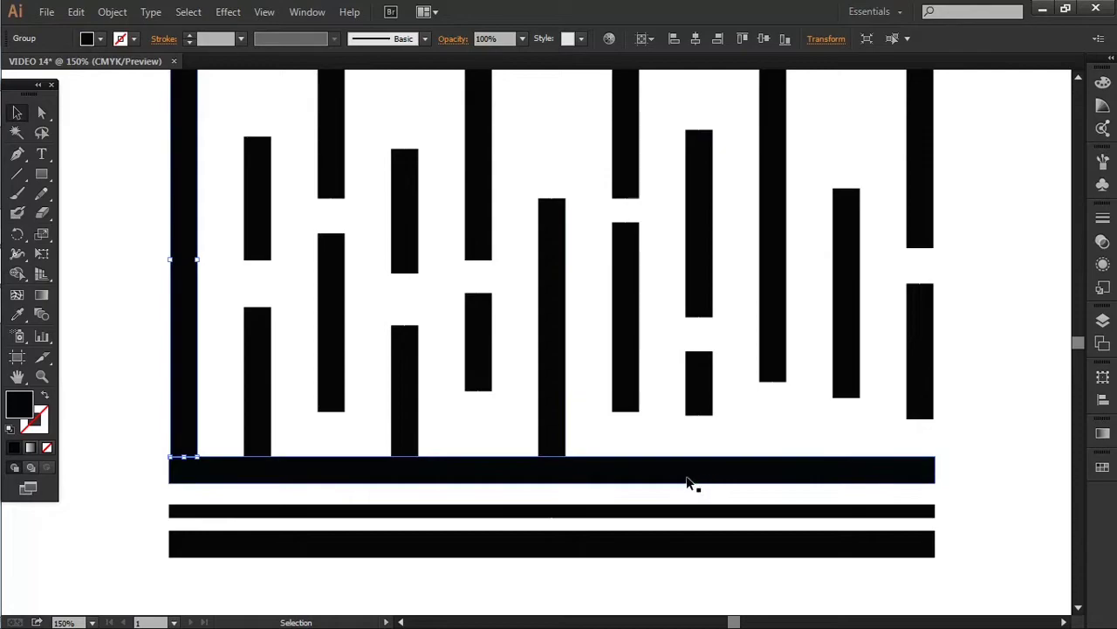
left_click_drag(936, 464, 884, 471)
Copy the short dash along the bottom into a row of evenly spaced horizontal dashes
left_click(293, 476)
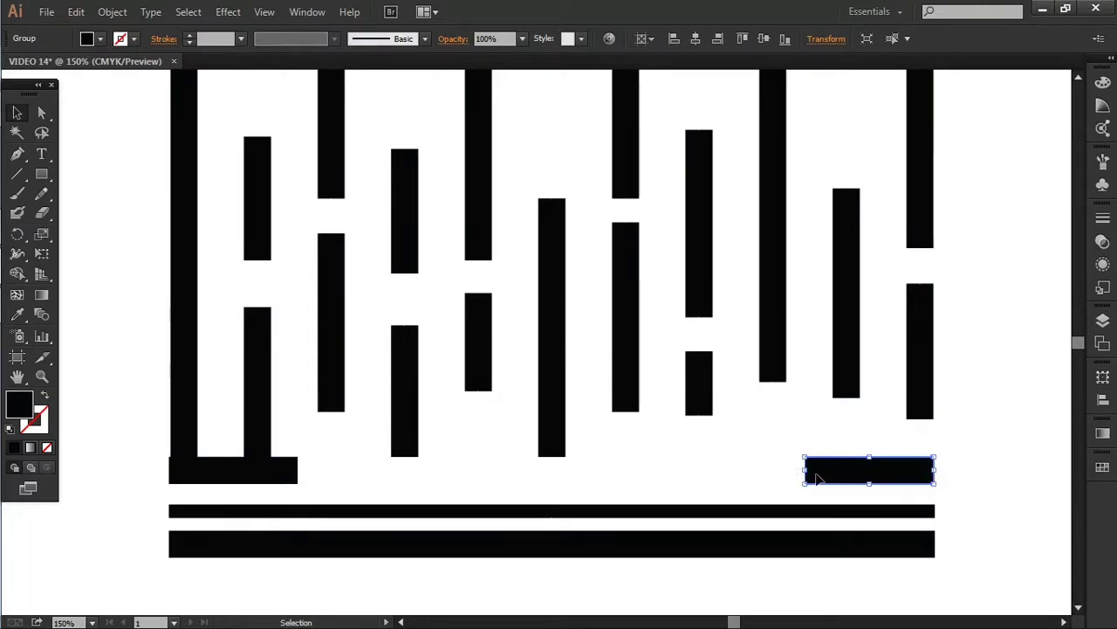
key("ctrl+d")
key("ctrl+z")
left_click_drag(684, 475, 686, 476)
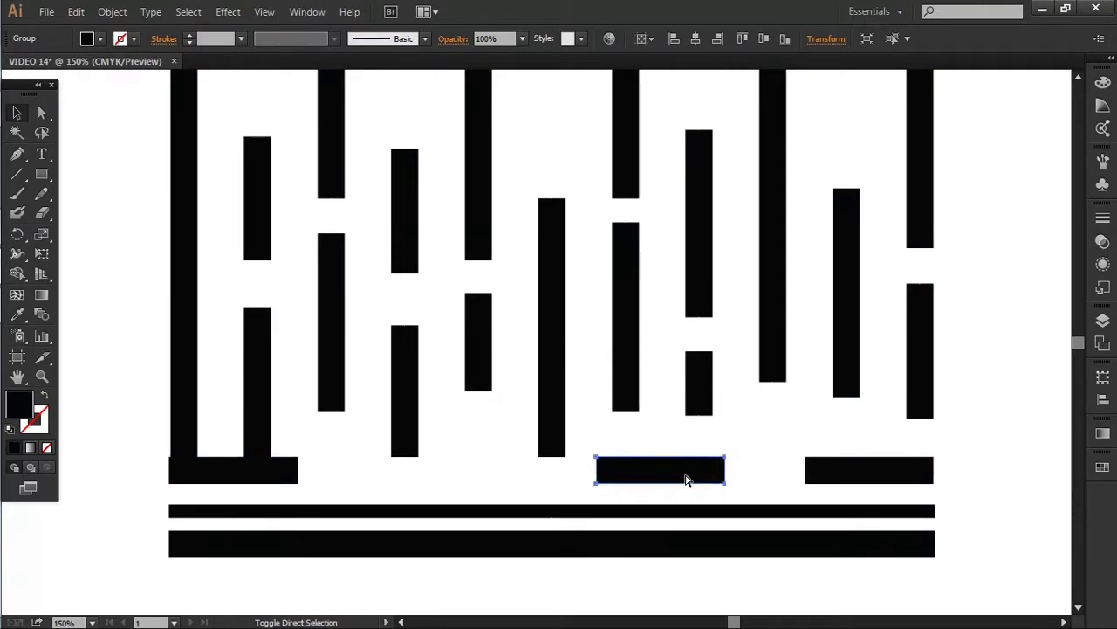
key("ctrl+c")
key("ctrl+f")
key("Left")
key("Left")
key("Left")
key("Left")
key("Left")
key("Left")
key("Left")
key("Left")
key("Left")
key("Left")
key("Left")
key("Left")
key("Left")
key("Left")
key("Left")
key("Left")
key("Left")
key("Left")
key("Left")
key("Left")
key("Right")
key("Right")
Adjust a vertical bar above the dashes and clear the selection
left_click(399, 422)
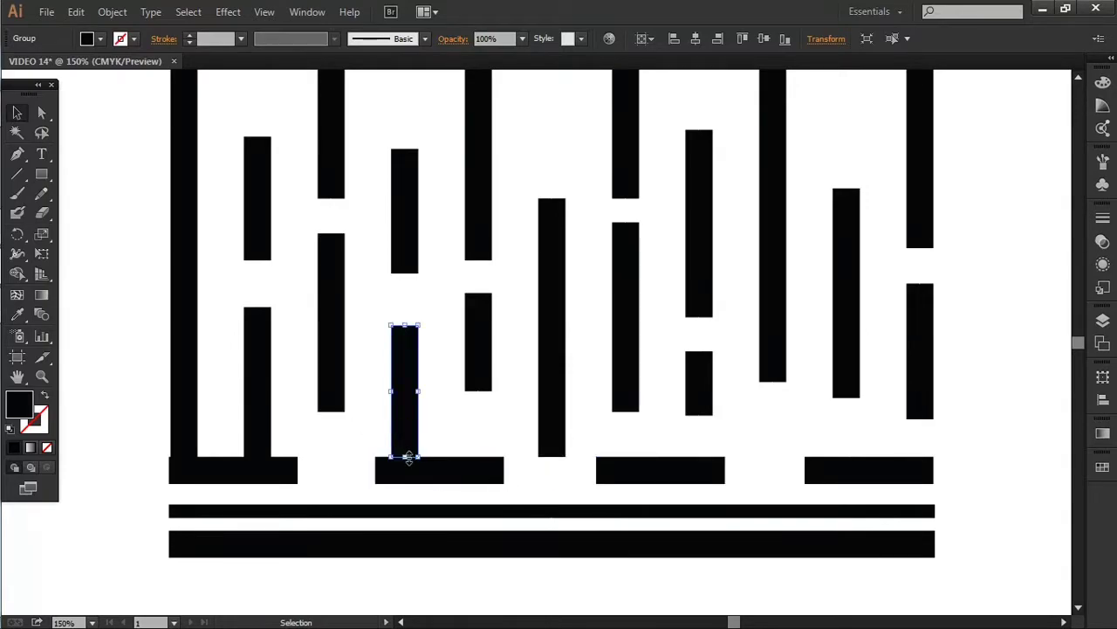
left_click_drag(409, 457, 408, 429)
left_click(455, 467)
key("i")
key("v")
left_click(547, 488)
scroll(591, 408, "up", 2)
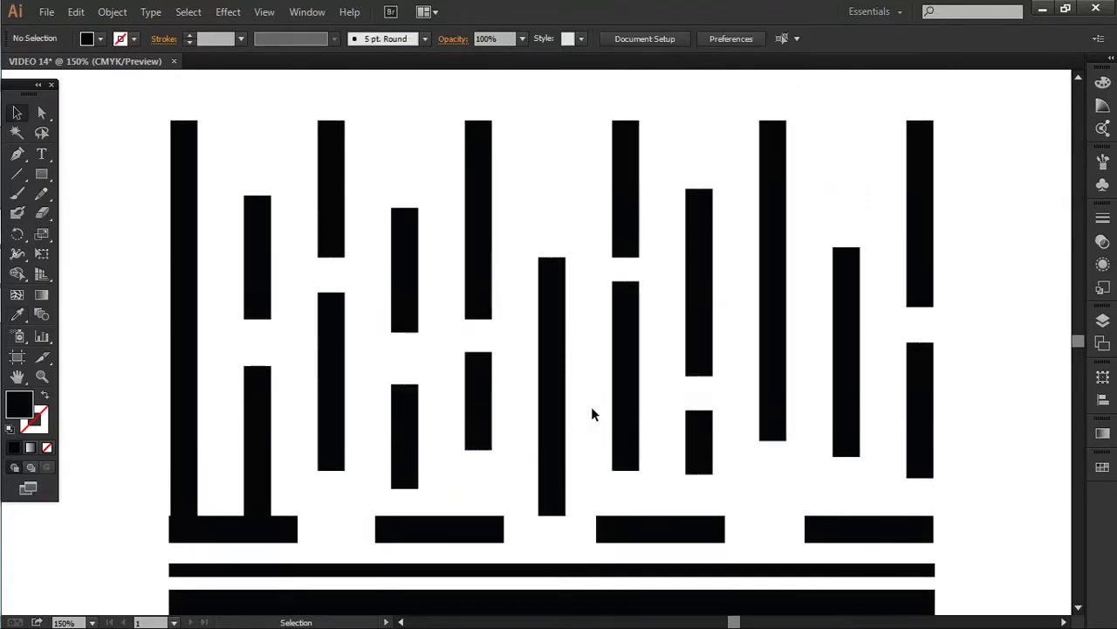
Shorten the column-four bar and move a narrowed horizontal dash up among the bars
left_click(400, 311)
left_click_drag(405, 331, 405, 281)
left_click_drag(450, 528, 445, 337)
left_click_drag(476, 349, 477, 349)
left_click_drag(499, 343, 419, 332)
left_click(429, 363)
left_click(423, 342)
Lower the second column's lower bar and copy the horizontal dash between the column-two bars and further right
left_click(260, 317)
left_click(264, 386)
left_click_drag(258, 368, 266, 403)
left_click(359, 370)
left_click_drag(408, 340, 262, 363)
left_click_drag(263, 352, 802, 497)
Drop a crossbar copy onto the central bar, trim nearby bars, and delete the top horizontal dash
left_click(564, 442)
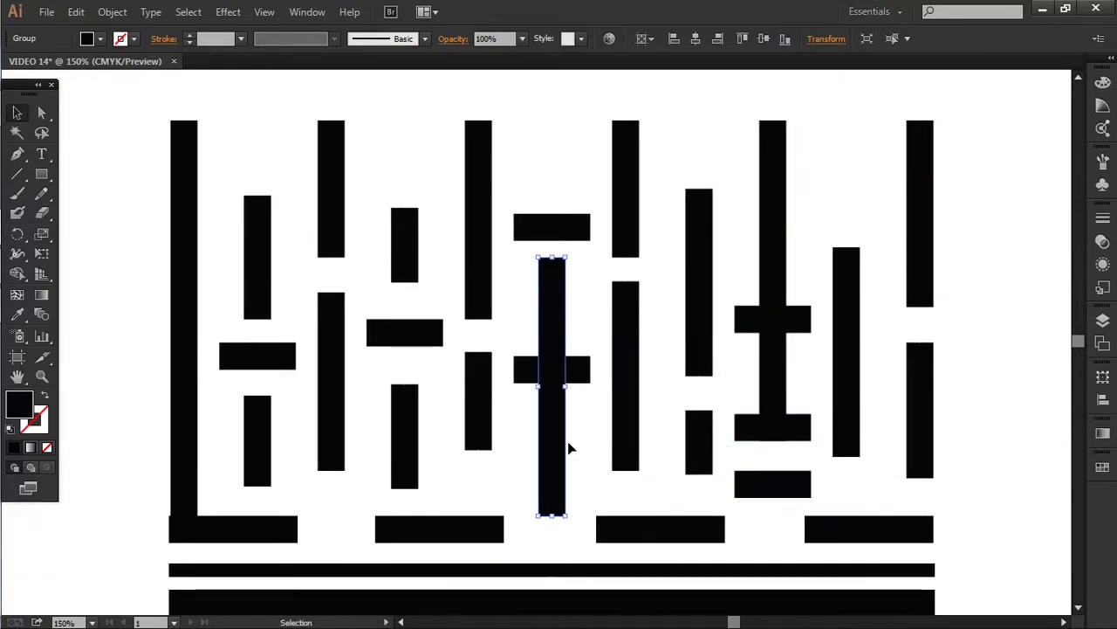
left_click_drag(573, 375, 563, 337)
left_click(558, 512)
left_click_drag(566, 377, 565, 378)
left_click(479, 381)
left_click_drag(478, 352, 479, 357)
left_click(555, 320)
left_click(576, 236)
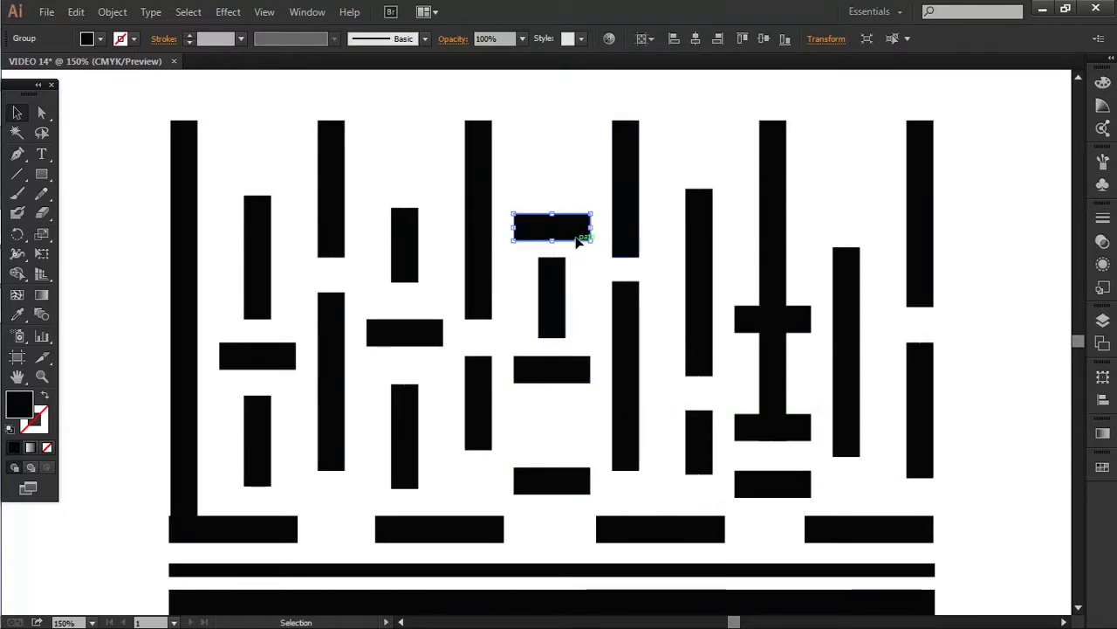
key("Delete")
Raise the central bar and duplicate it downward into a short dash
left_click(558, 296)
left_click_drag(552, 258, 552, 203)
mouse_move(552, 337)
left_mouse_down()
mouse_move(553, 308)
mouse_move(555, 333)
left_mouse_up()
key("alt+Down")
key("alt+Down")
key("alt+Down")
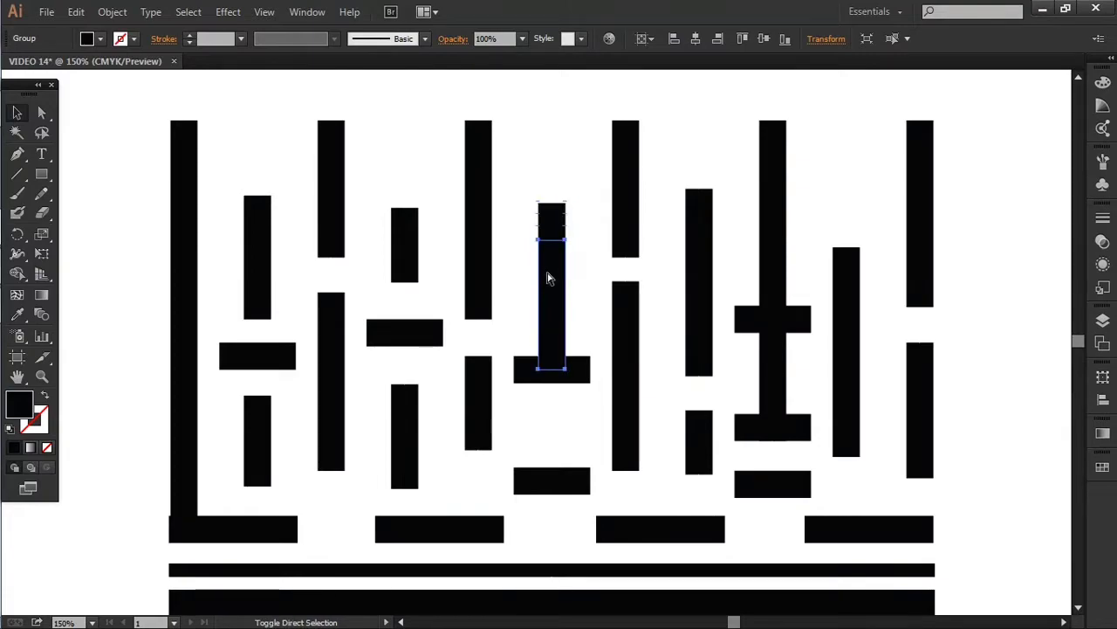
left_click_drag(552, 314, 556, 428)
Shorten the tall right bar and duplicate it below as a short bar
left_click(776, 439)
left_click_drag(776, 439, 783, 284)
key("alt+Down")
key("alt+Down")
key("alt+Down")
left_click_drag(773, 230, 774, 346)
left_click_drag(773, 391, 772, 436)
left_click(793, 407)
left_click(797, 410)
left_click(845, 432)
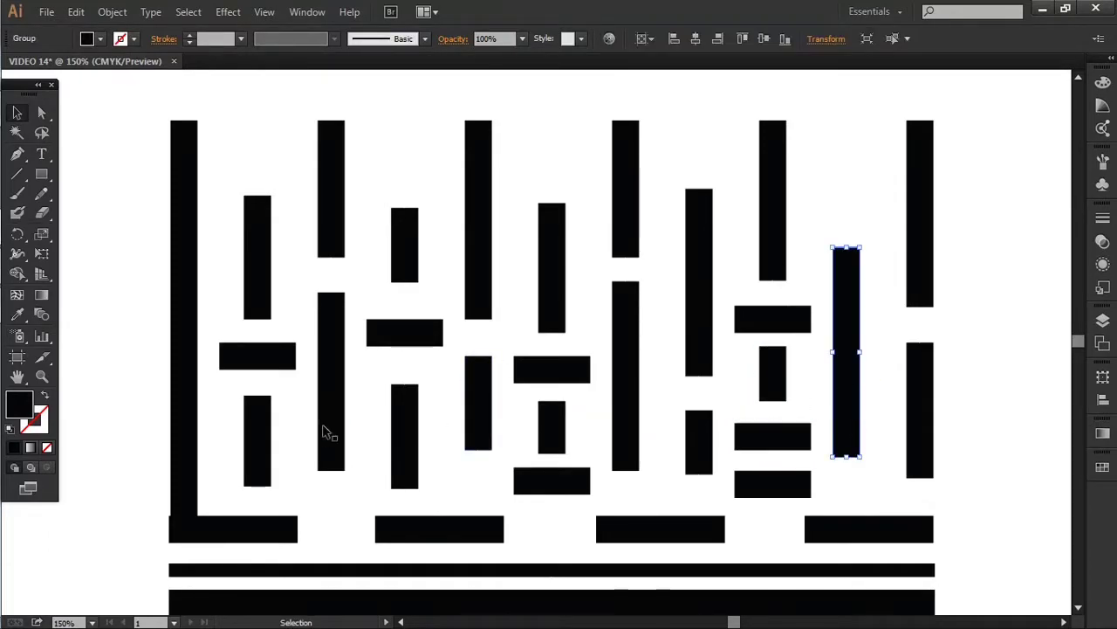
scroll(384, 431, "down", 2)
Shorten the tall left bar and pull a horizontal bar's left edge inward
left_click(181, 458)
mouse_move(185, 456)
left_mouse_down()
mouse_move(185, 425)
mouse_move(170, 470)
left_mouse_up()
left_click(187, 472)
left_click(211, 422)
left_click_drag(488, 312, 405, 368)
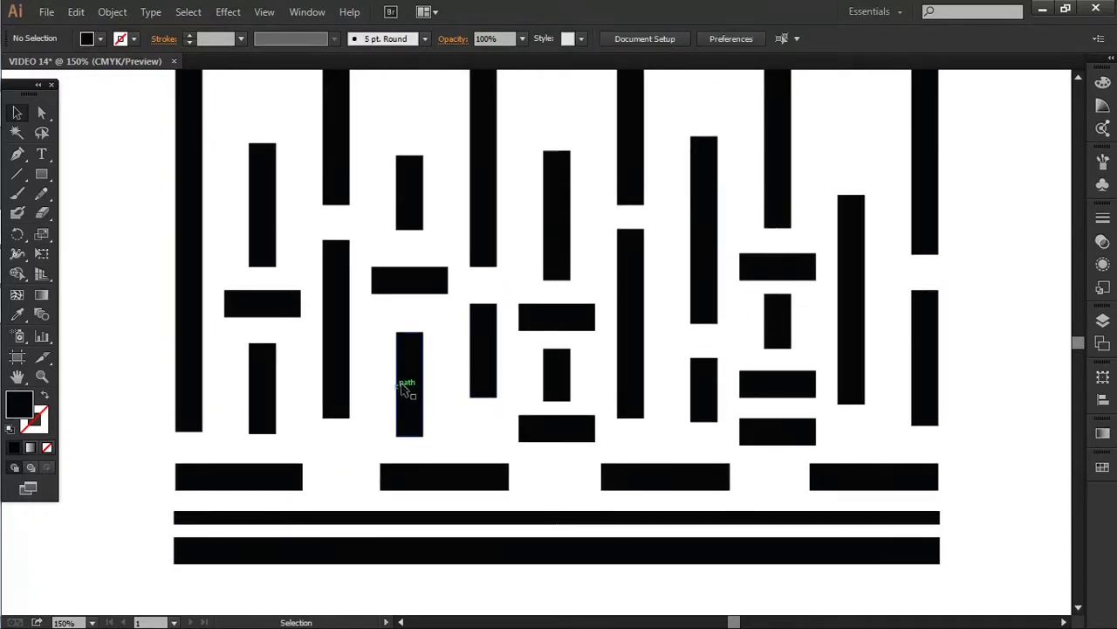
Duplicate a horizontal bar across the tall right-hand bar and narrow the lower horizontal bars
left_click(761, 416)
left_click_drag(702, 434, 775, 379)
left_click(765, 423)
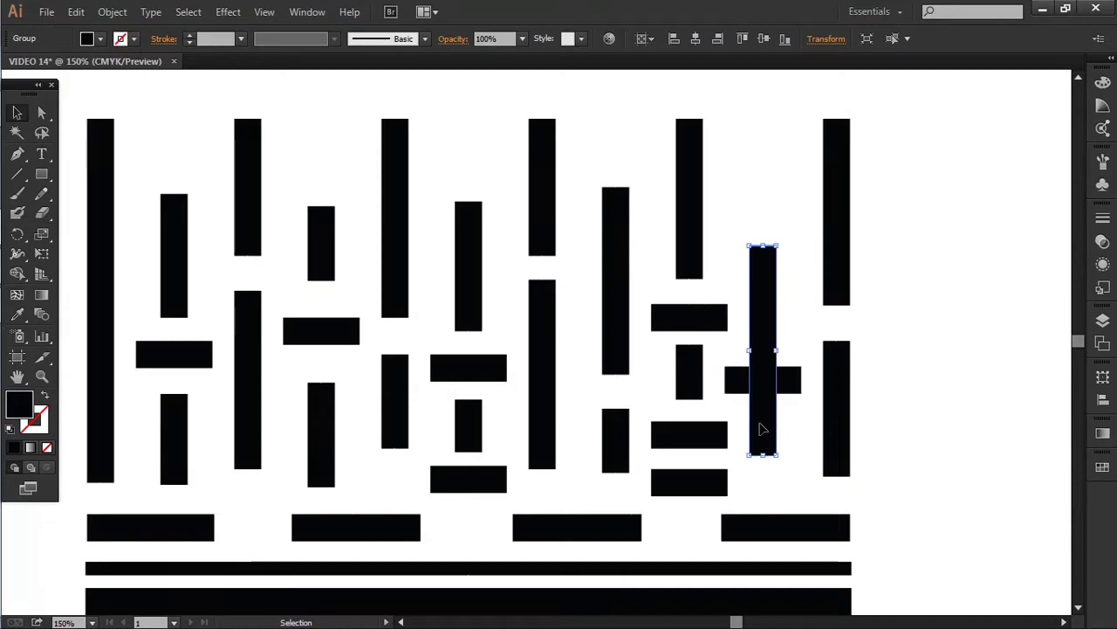
left_click(667, 486)
left_click_drag(652, 459, 658, 458)
left_click(642, 404)
Shorten the tall vertical bar from its bottom and stretch a short bar downward
left_click(758, 409)
left_click_drag(766, 458, 767, 483)
left_click(792, 456)
scroll(761, 437, "down", 1)
left_click_drag(653, 356, 669, 331)
left_click_drag(527, 417, 530, 449)
left_click(653, 407)
Stretch a middle bar and the small bar above it downward
left_click_drag(729, 414, 730, 435)
left_click(729, 372)
left_click_drag(730, 386, 735, 404)
left_click(806, 281)
scroll(807, 281, "up", 1)
scroll(806, 281, "up", 3)
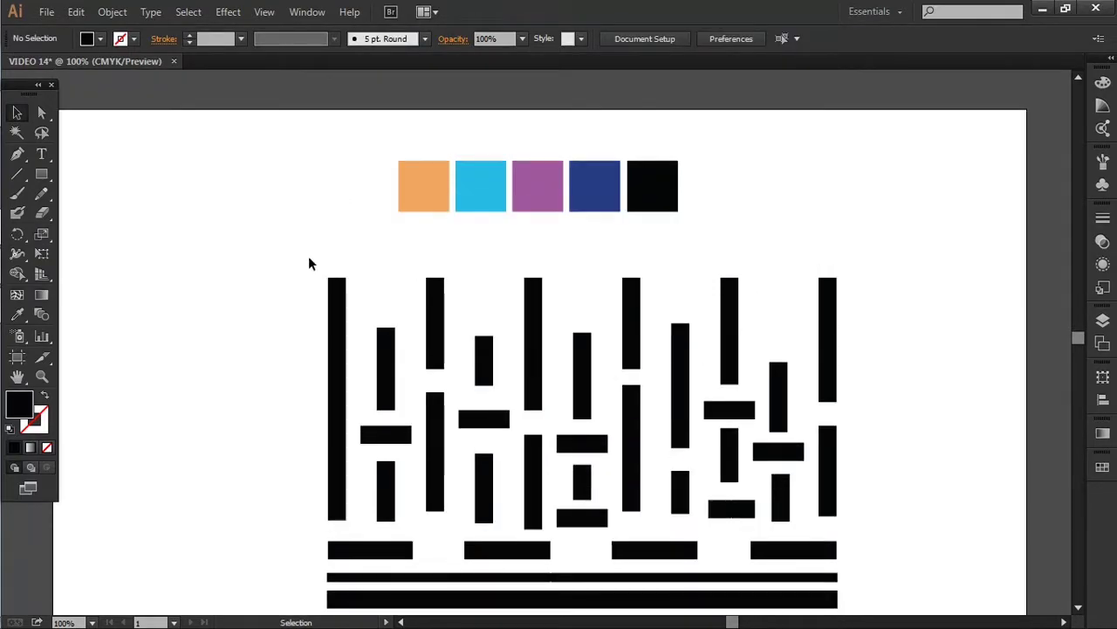
Raise the tops of several bars, including the leftmost, to a matching height
left_click(780, 368)
left_click_drag(779, 359, 778, 339)
left_click(533, 281)
left_click_drag(533, 277, 532, 248)
left_click(730, 302)
left_click_drag(730, 278, 729, 248)
left_click(337, 293)
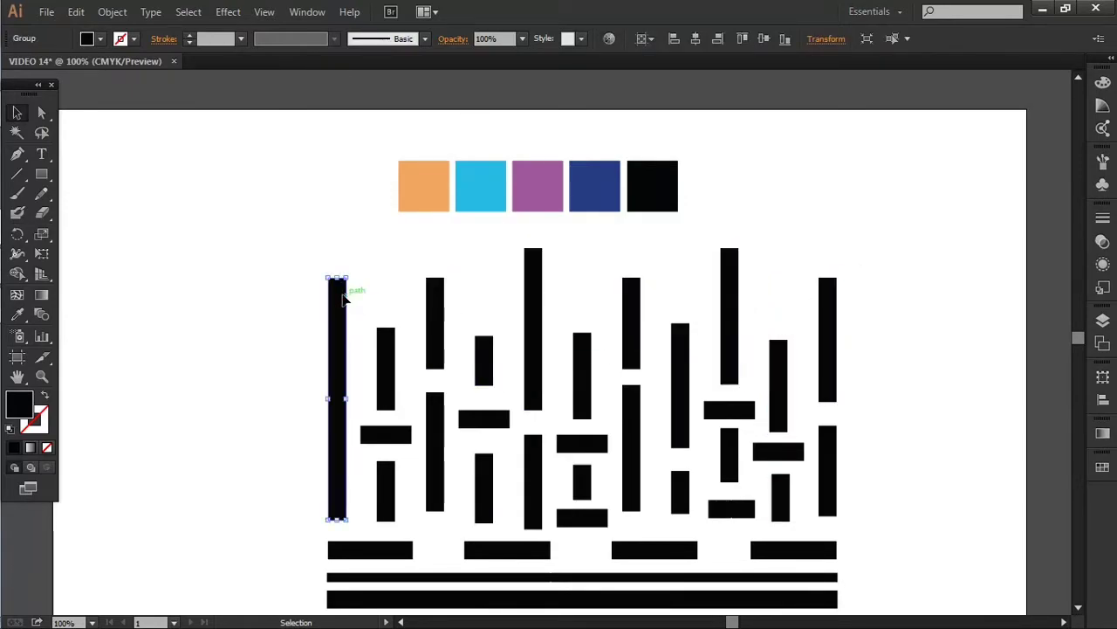
left_click_drag(337, 278, 337, 256)
Shorten the leftmost bar, nudge it with arrow keys, and copy the short horizontal bar left
left_click_drag(337, 519, 347, 368)
key("shift+Down")
key("shift+Down")
key("shift+Down")
key("shift+Down")
key("shift+Down")
key("shift+Down")
key("shift+Down")
key("shift+Down")
key("shift+Down")
key("shift+Down")
key("shift+Down")
key("shift+Down")
key("shift+Down")
key("shift+Down")
key("shift+Down")
key("shift+Down")
key("shift+Down")
key("shift+Down")
key("shift+Down")
key("shift+Up")
key("Down")
key("Down")
key("Down")
key("Down")
key("Down")
key("Down")
left_click_drag(393, 438, 344, 385)
left_click(401, 380)
scroll(384, 385, "up", 2)
Shorten a vertical bar near the middle from its top
left_click(392, 423)
left_click(364, 392)
left_click(343, 343)
scroll(345, 333, "down", 2)
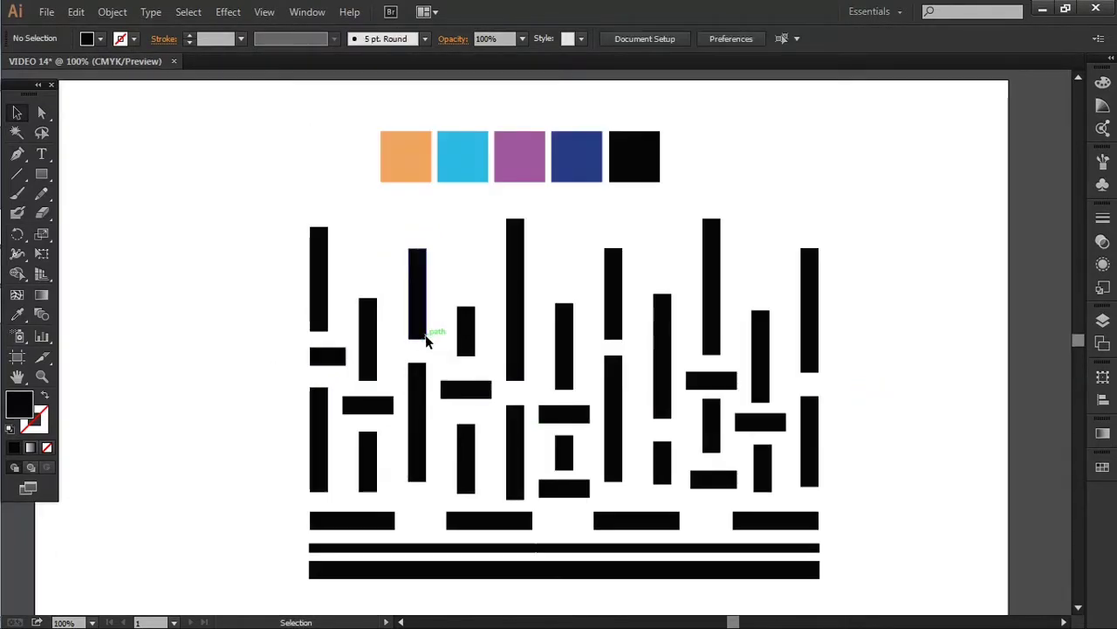
scroll(437, 305, "down", 1)
scroll(639, 330, "up", 1)
left_click(519, 342)
mouse_move(513, 320)
left_mouse_down()
mouse_move(514, 363)
mouse_move(523, 328)
left_mouse_up()
left_click(824, 299)
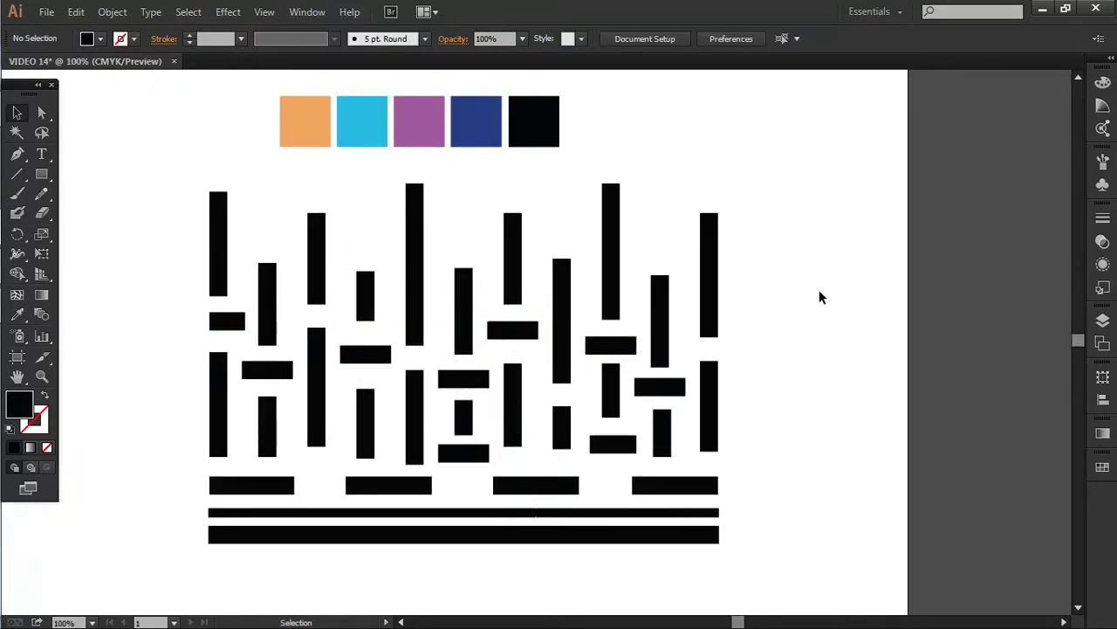
Lengthen another vertical bar downward
scroll(735, 357, "down", 1)
scroll(721, 352, "up", 1)
scroll(711, 478, "down", 1)
scroll(574, 436, "up", 4)
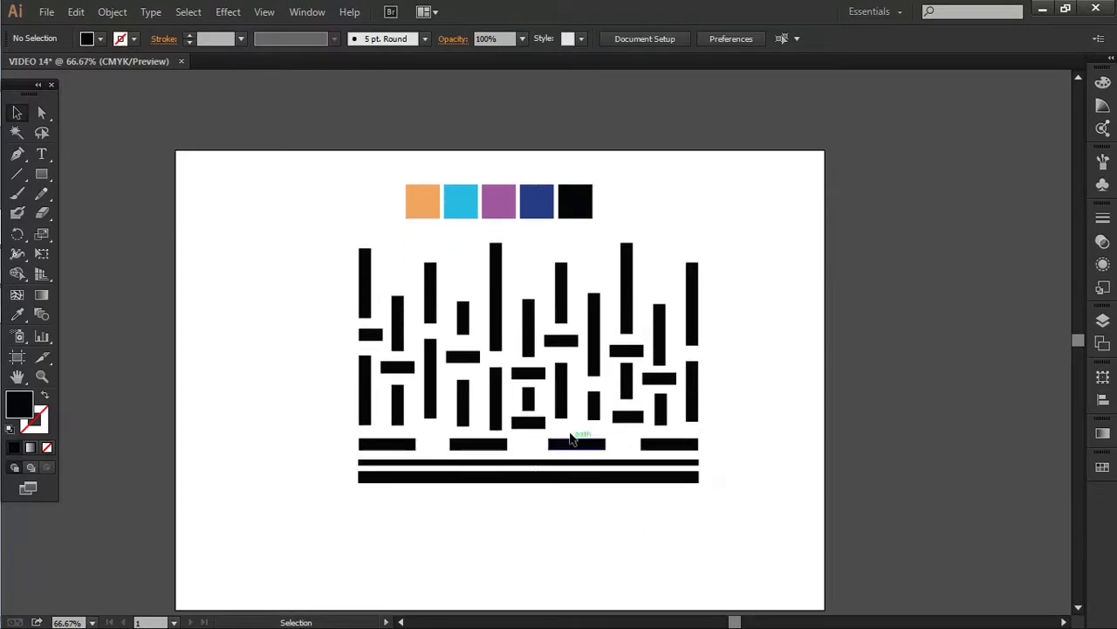
left_click(553, 384)
left_click_drag(553, 392, 555, 444)
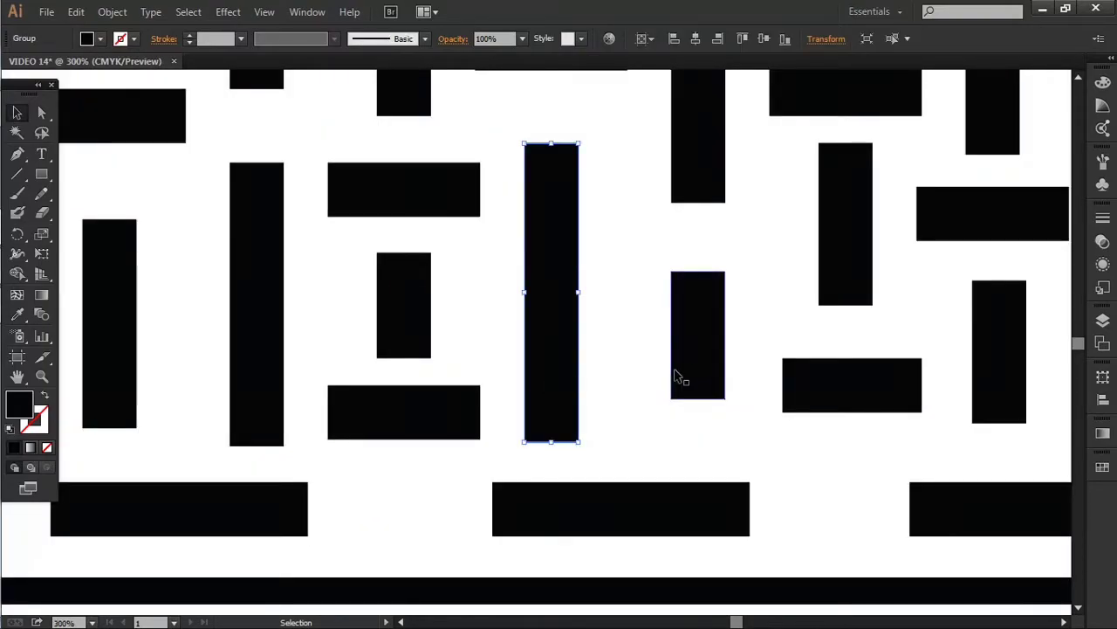
scroll(619, 379, "down", 3)
left_click(619, 375)
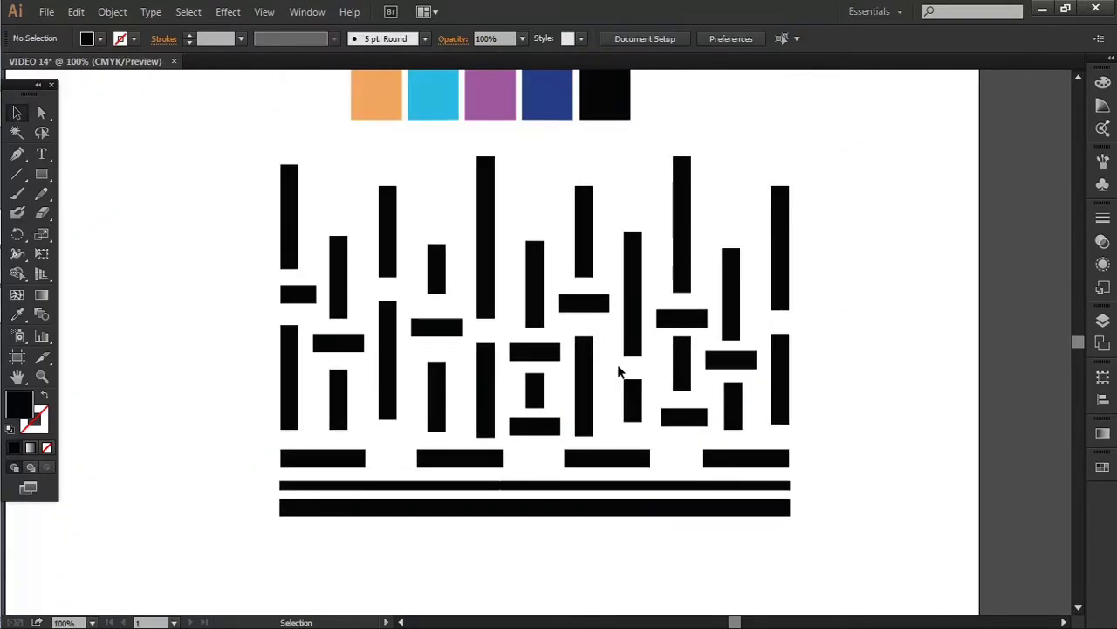
Lengthen a small vertical bar slightly and zoom out to see the whole block
left_click(635, 417)
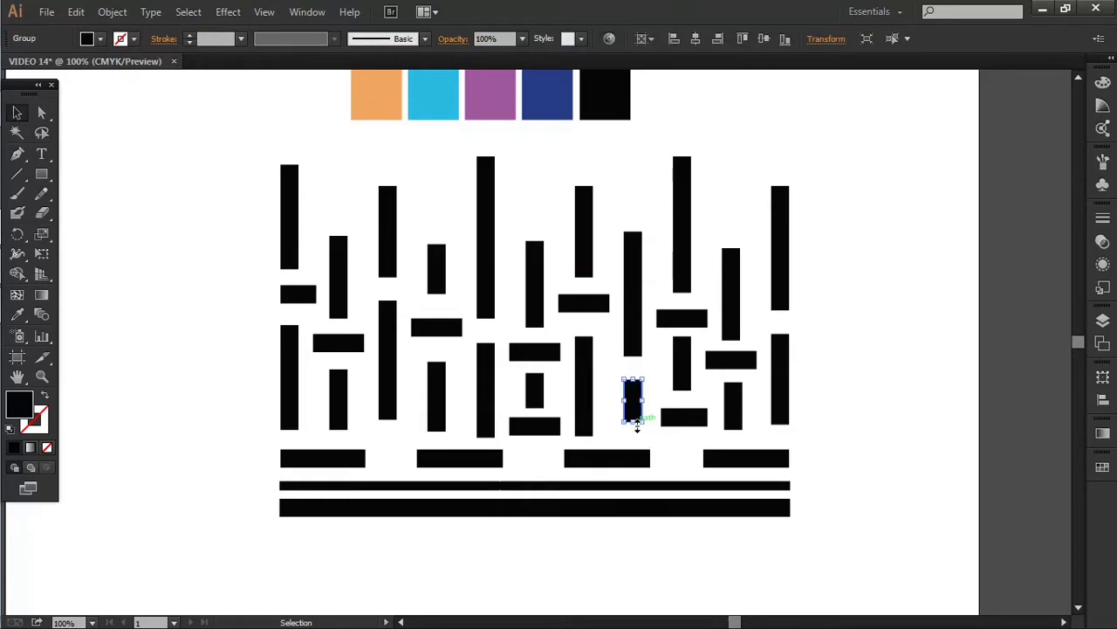
left_click_drag(636, 422, 636, 423)
left_click(905, 416)
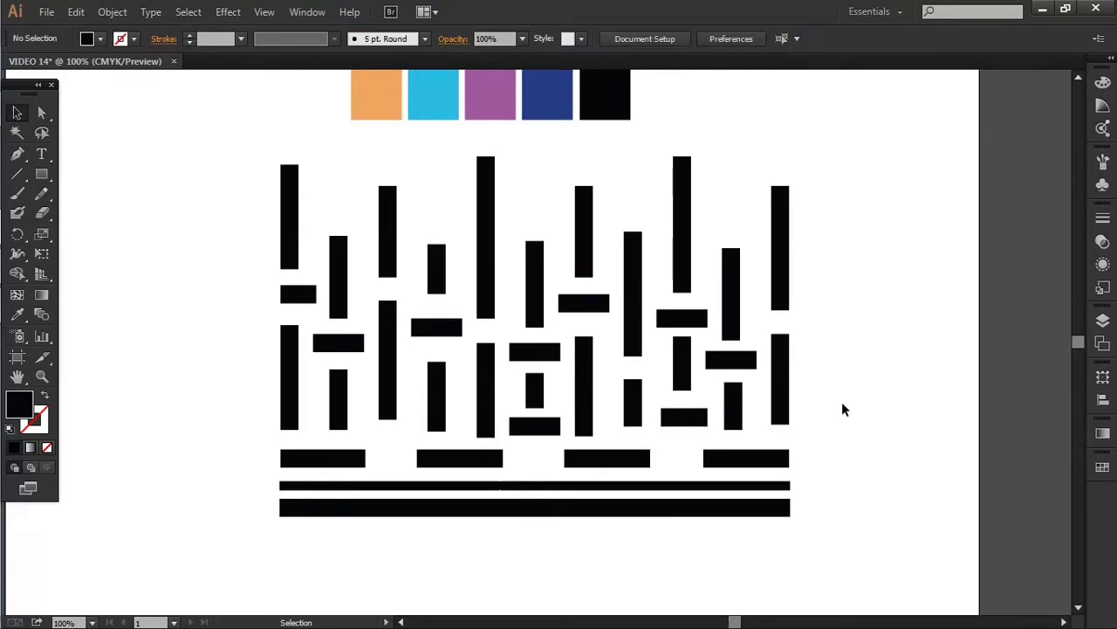
scroll(836, 404, "down", 2)
scroll(574, 407, "right", 3)
Alt-drag a duplicate of the whole bar pattern to the left of the artboard
scroll(372, 234, "down", 2)
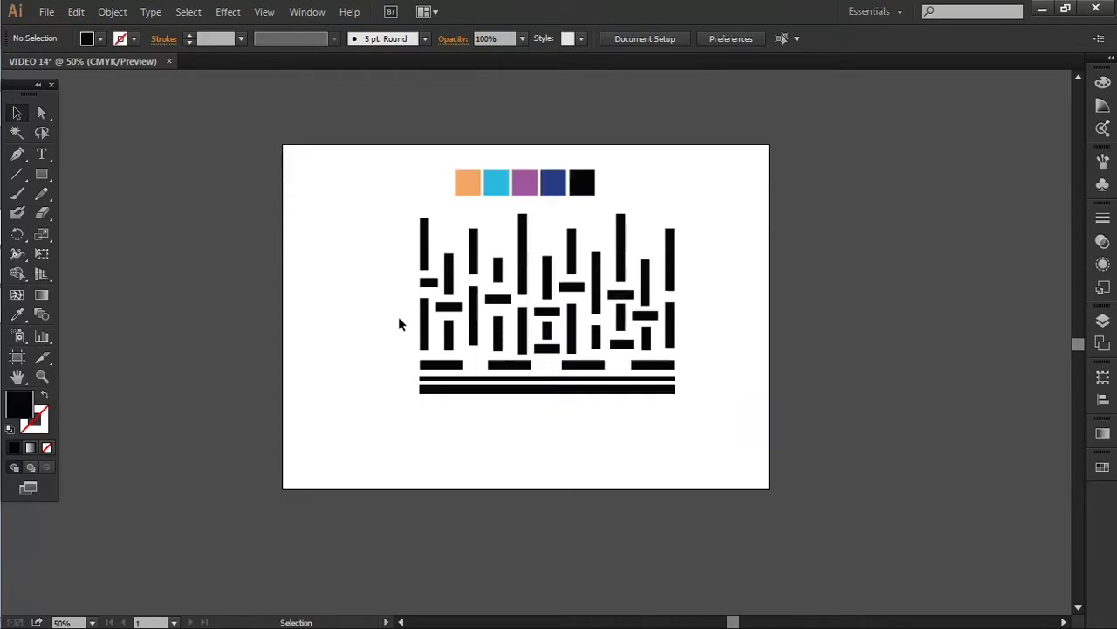
left_click_drag(372, 234, 777, 483)
scroll(575, 220, "down", 1)
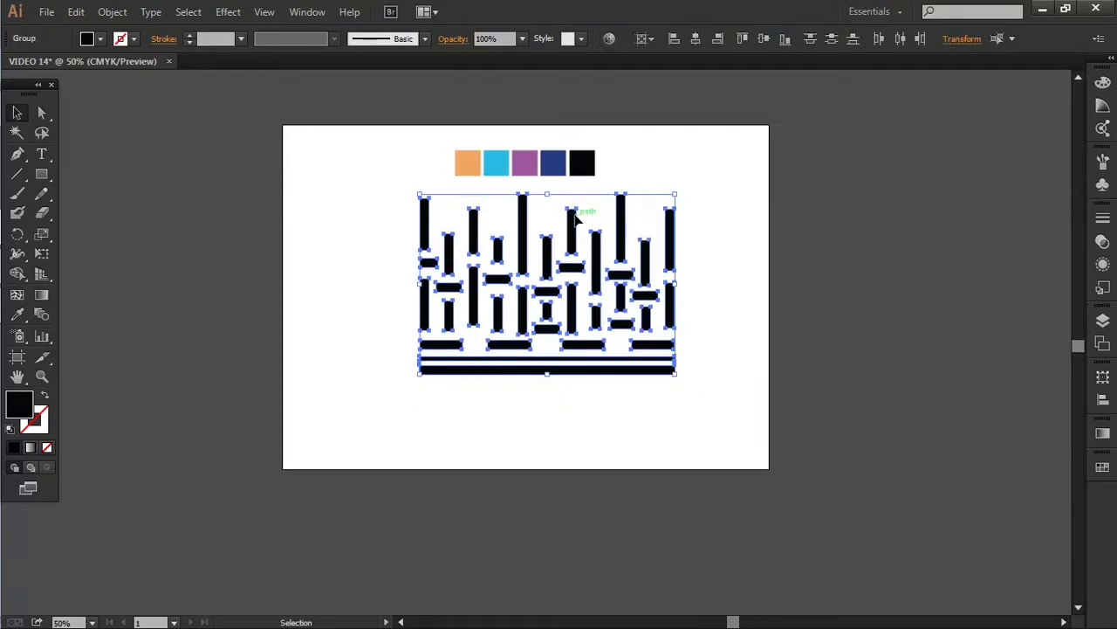
left_click_drag(573, 229, 660, 443)
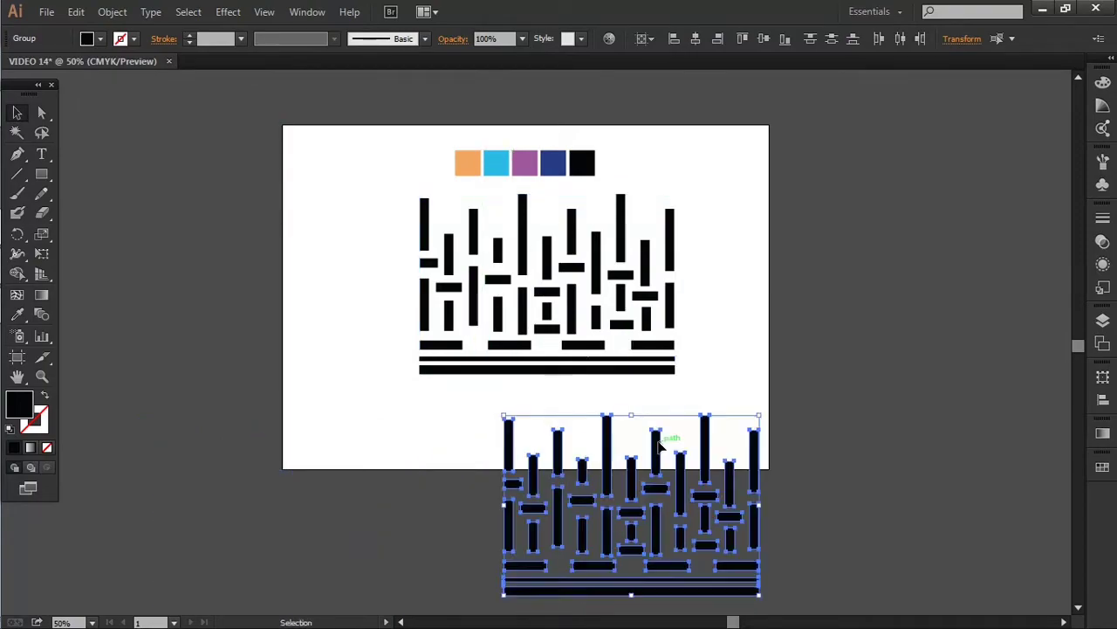
scroll(659, 442, "down", 2)
left_click_drag(633, 403, 144, 279)
Drag the original bar pattern into the Brushes panel to start a new brush
left_click_drag(460, 510, 553, 605)
left_click_drag(472, 264, 834, 527)
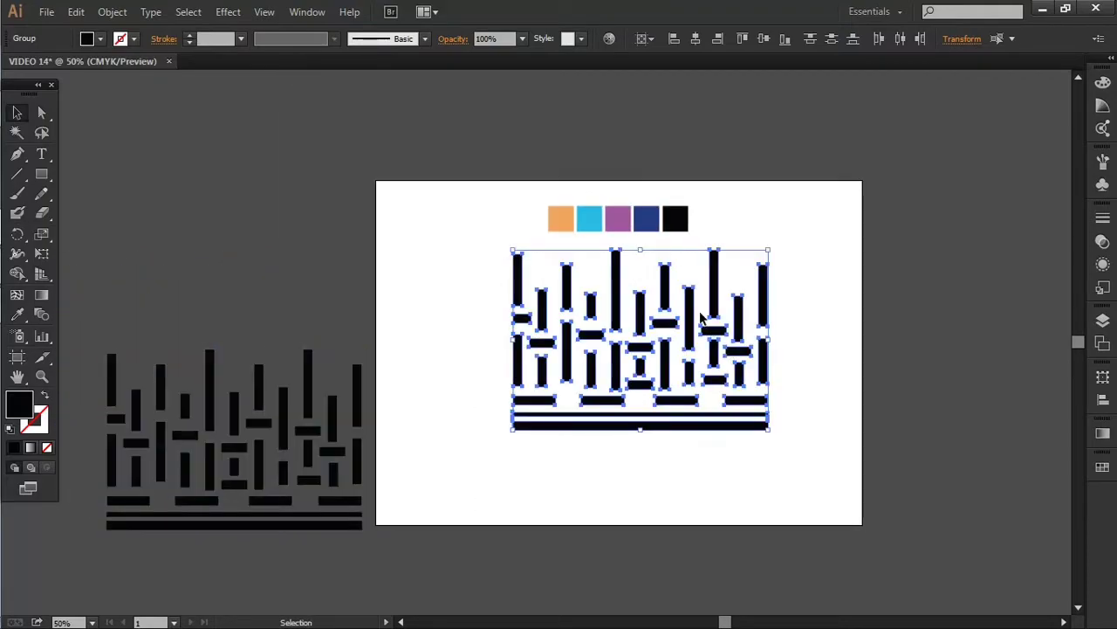
mouse_move(716, 304)
left_mouse_down()
mouse_move(1043, 253)
mouse_move(1083, 234)
mouse_move(1097, 201)
mouse_move(1086, 188)
mouse_move(987, 219)
left_mouse_up()
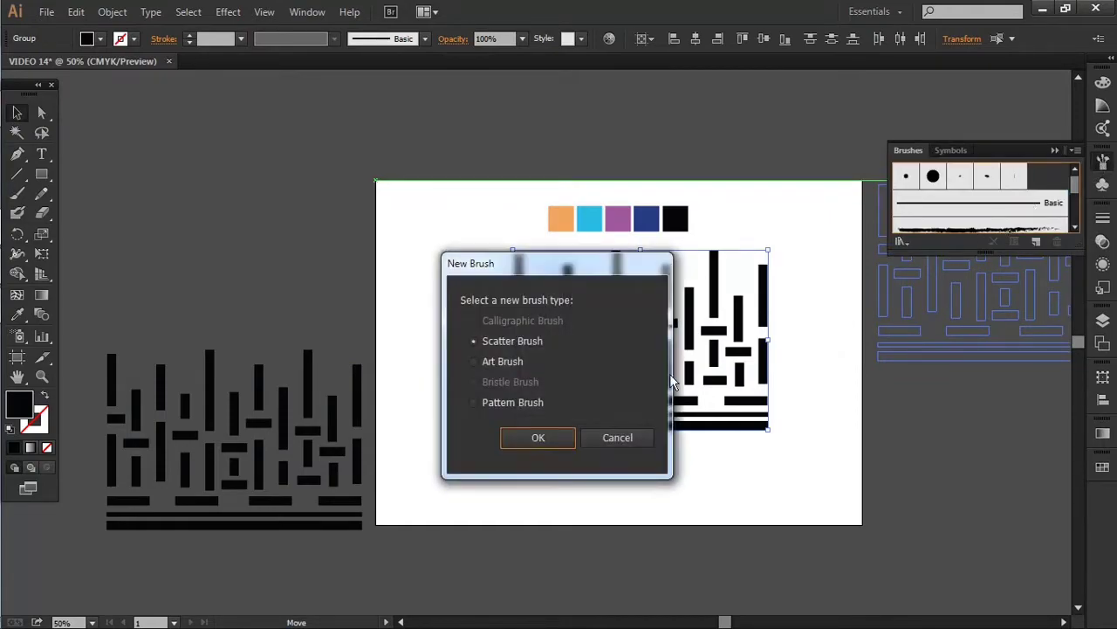
Create a Pattern Brush named VIDEO 14 from the bars, then delete the original group
left_click(513, 406)
left_click(542, 438)
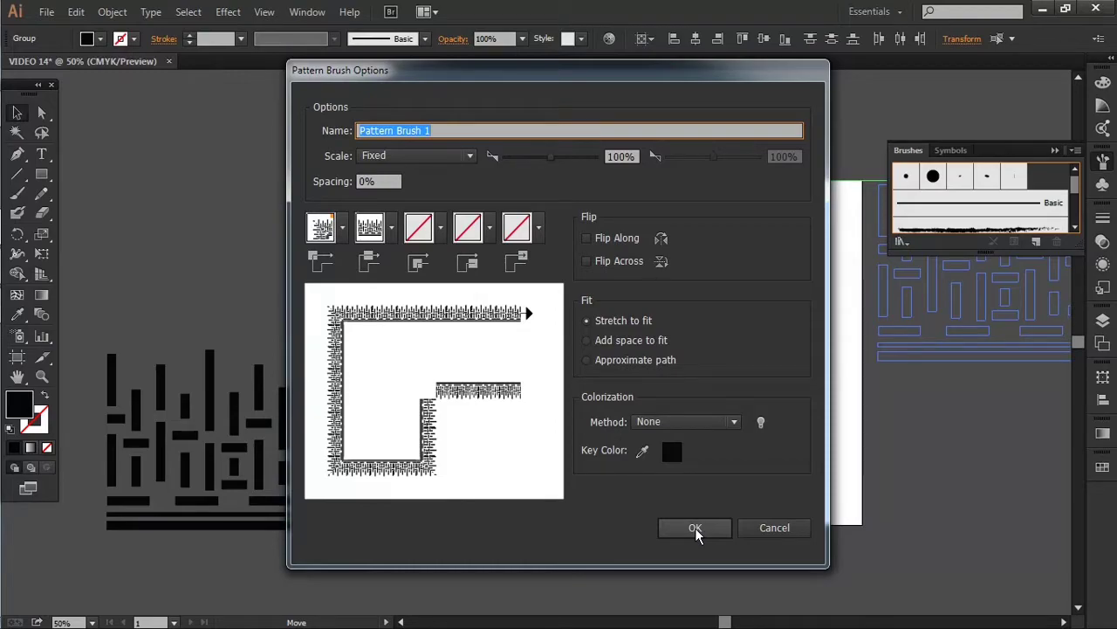
type("VIDEO 14")
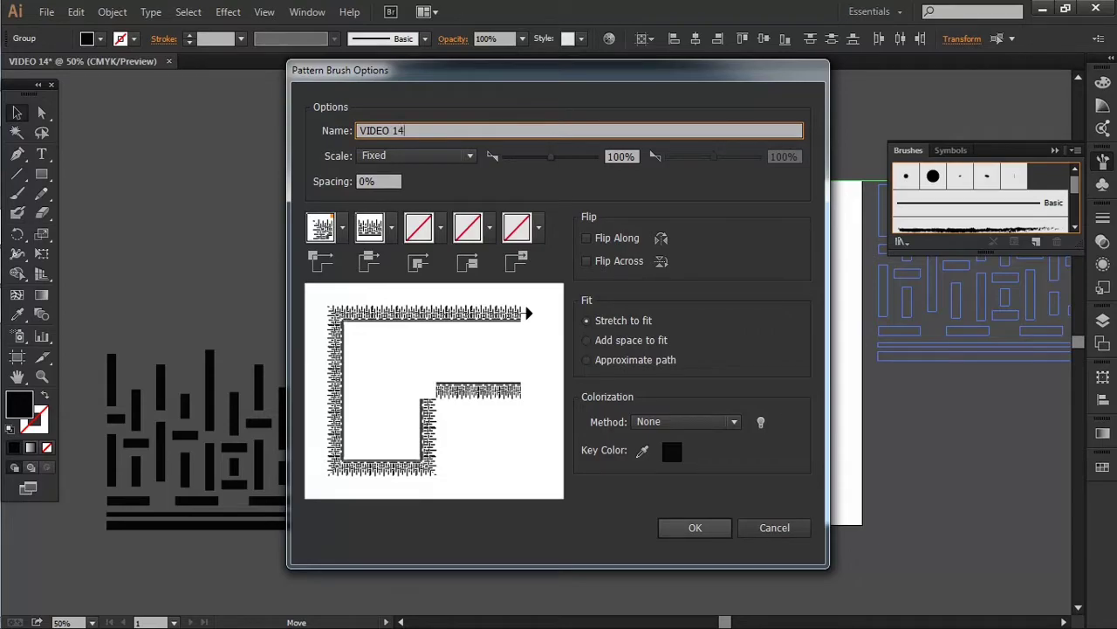
left_click(697, 529)
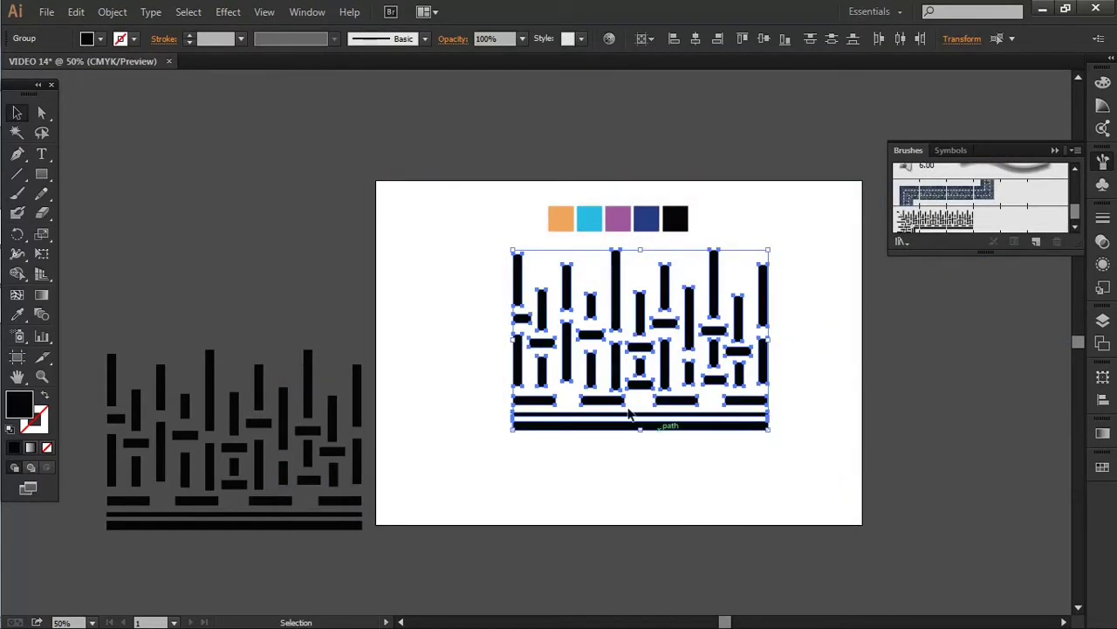
key("Delete")
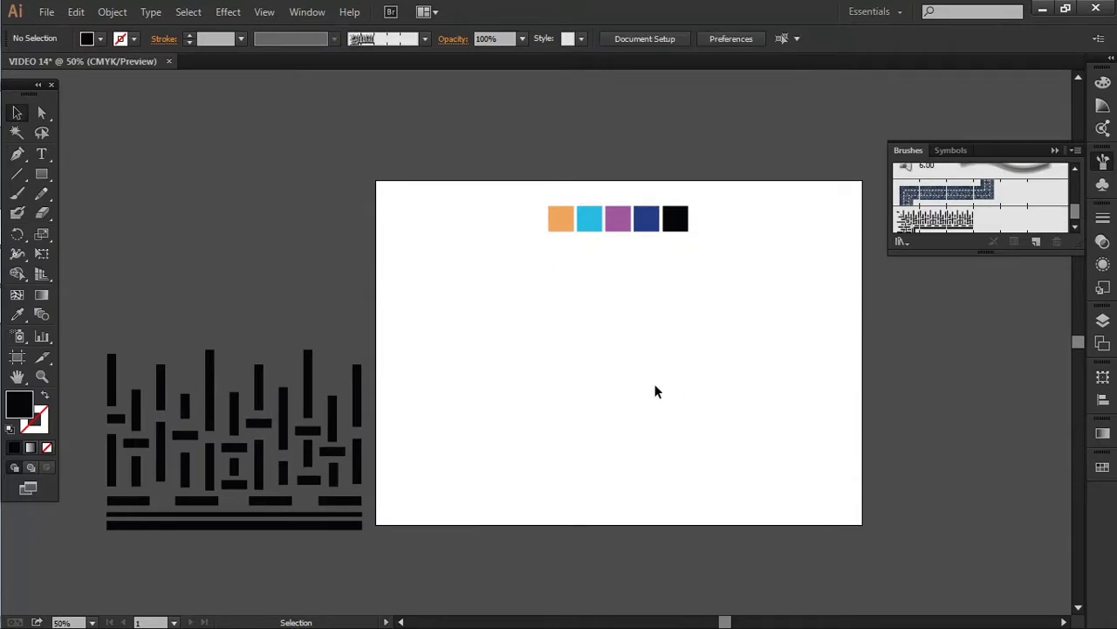
Draw a long thin rectangle below the five colour squares
left_click_drag(495, 157, 767, 242)
scroll(690, 244, "up", 3)
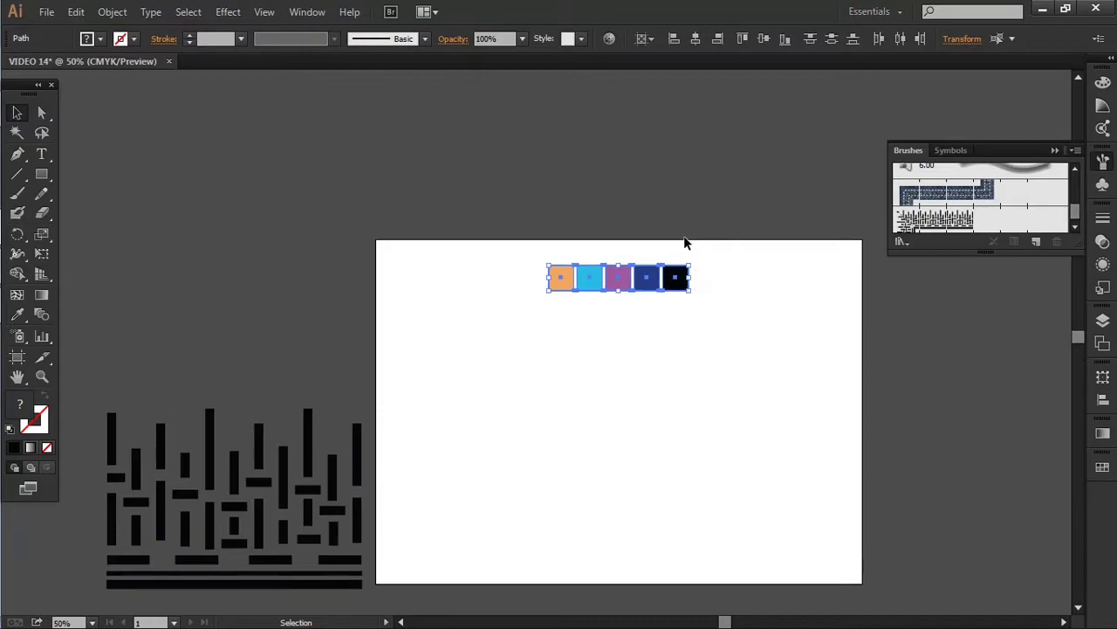
left_click(677, 371)
scroll(679, 384, "down", 3)
key("m")
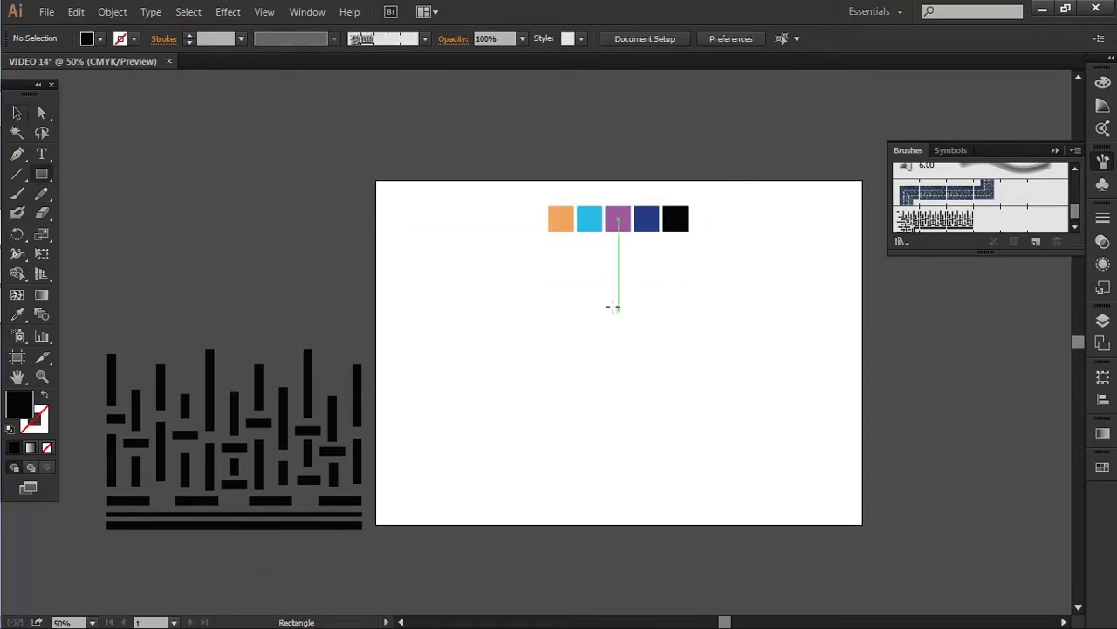
left_click_drag(549, 279, 690, 298)
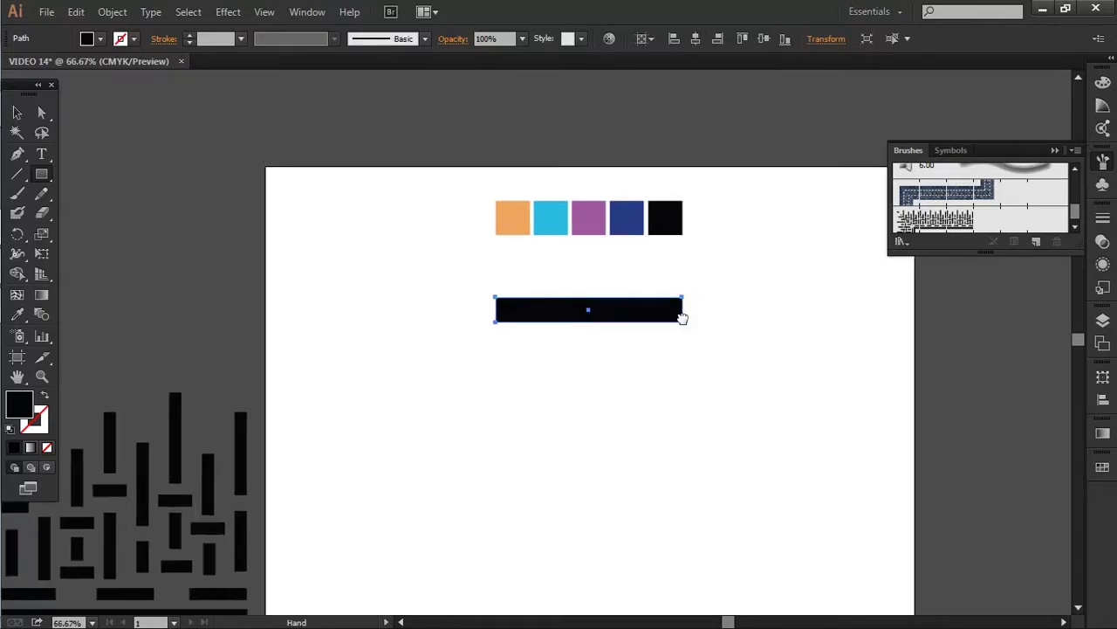
Fill the bar with the default white-to-black linear gradient and float the Gradient panel
key("ctrl+=")
left_click(1102, 467)
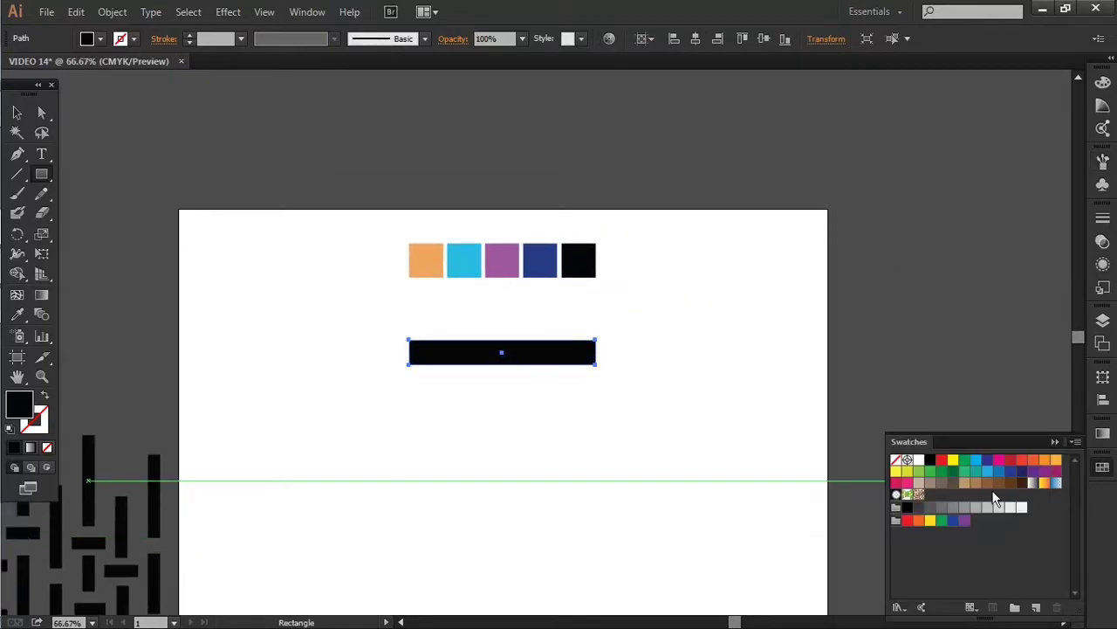
left_click(1103, 434)
left_click(966, 532)
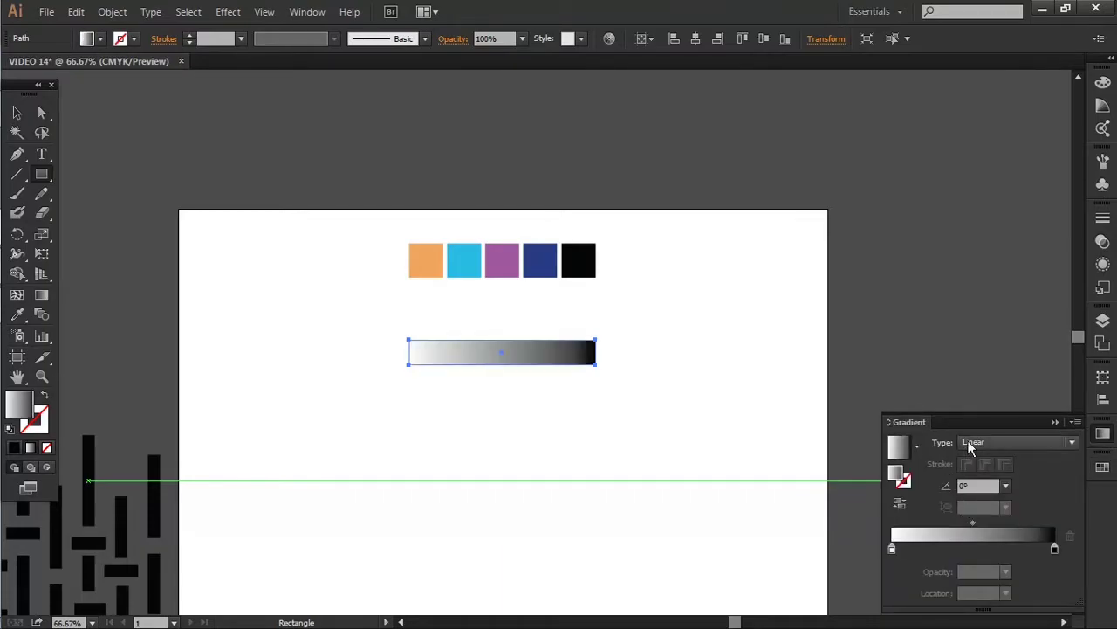
left_click_drag(969, 425, 820, 208)
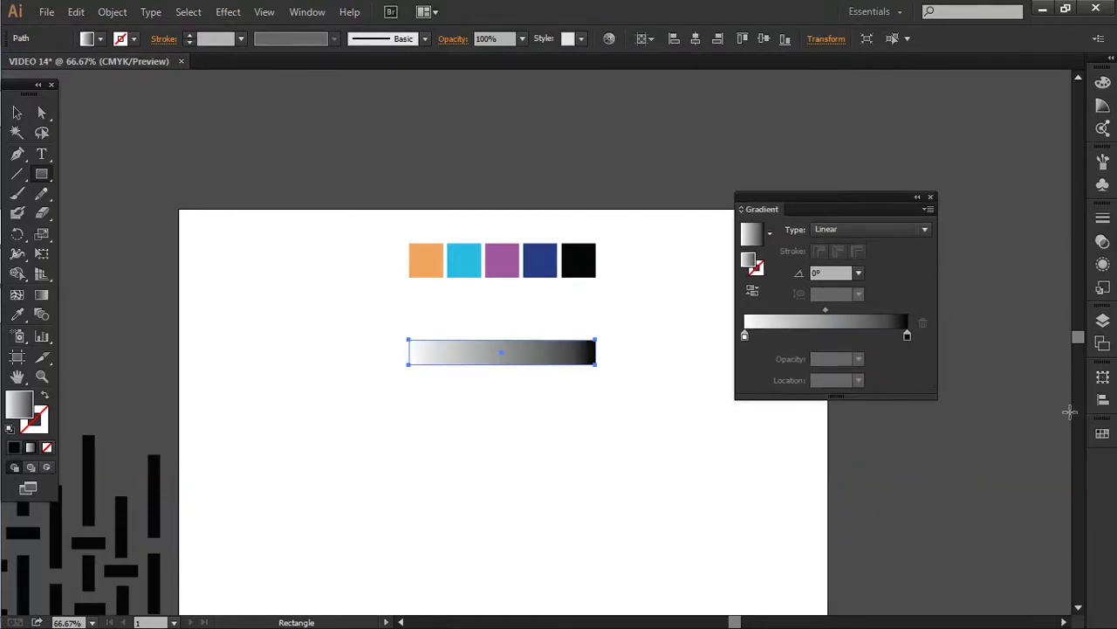
left_click(1103, 434)
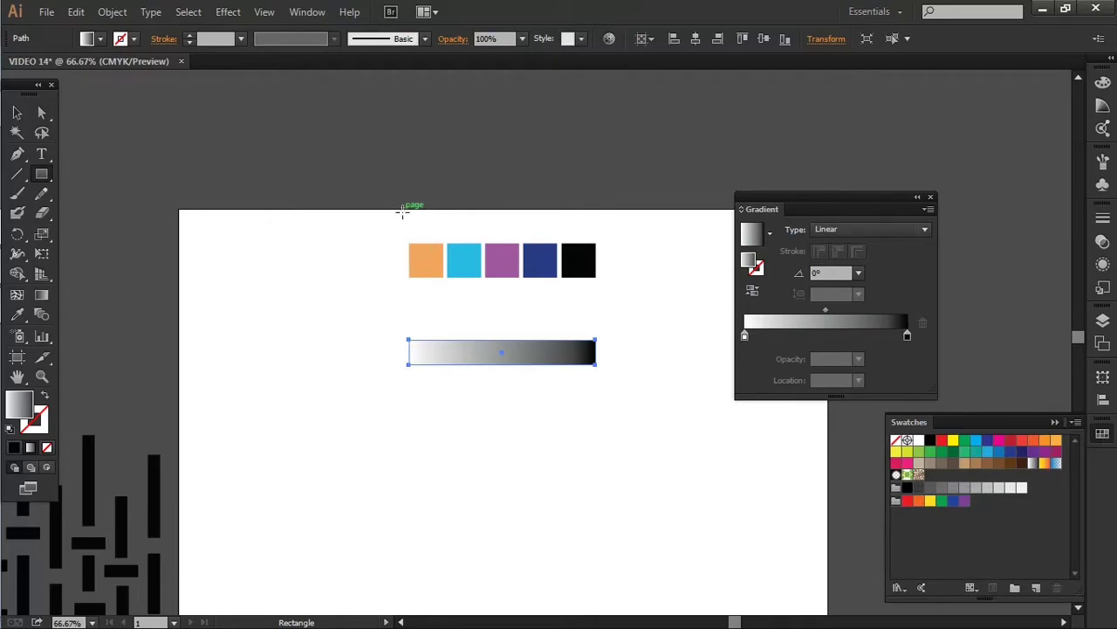
key("v")
left_click_drag(377, 213, 615, 282)
Create a swatch colour group named VIDEO 14 from the selected squares
left_click(1075, 422)
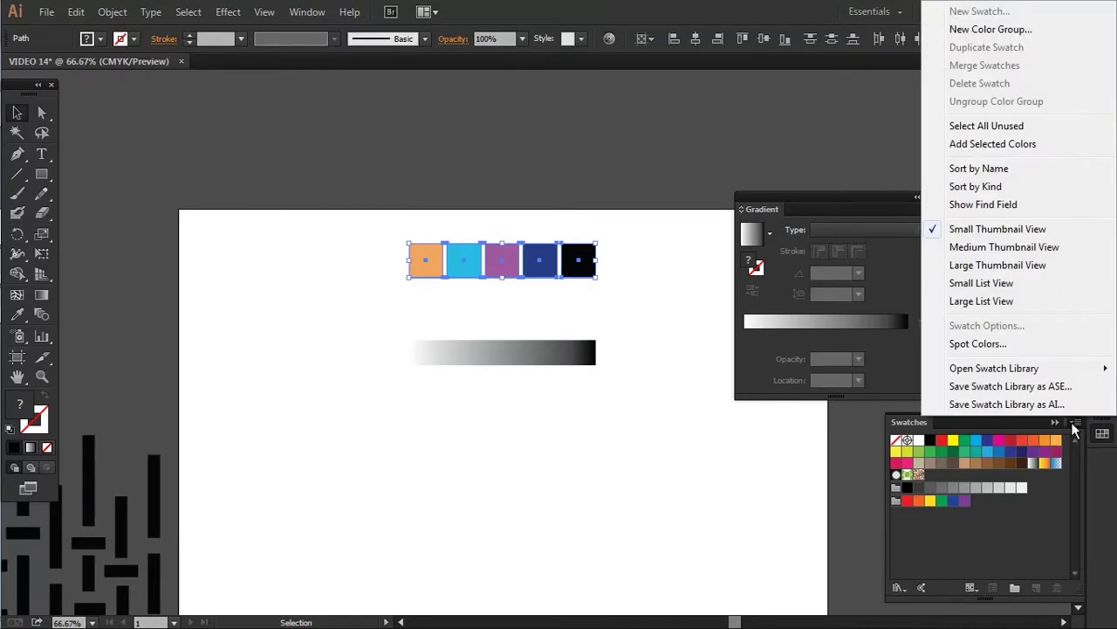
left_click(969, 31)
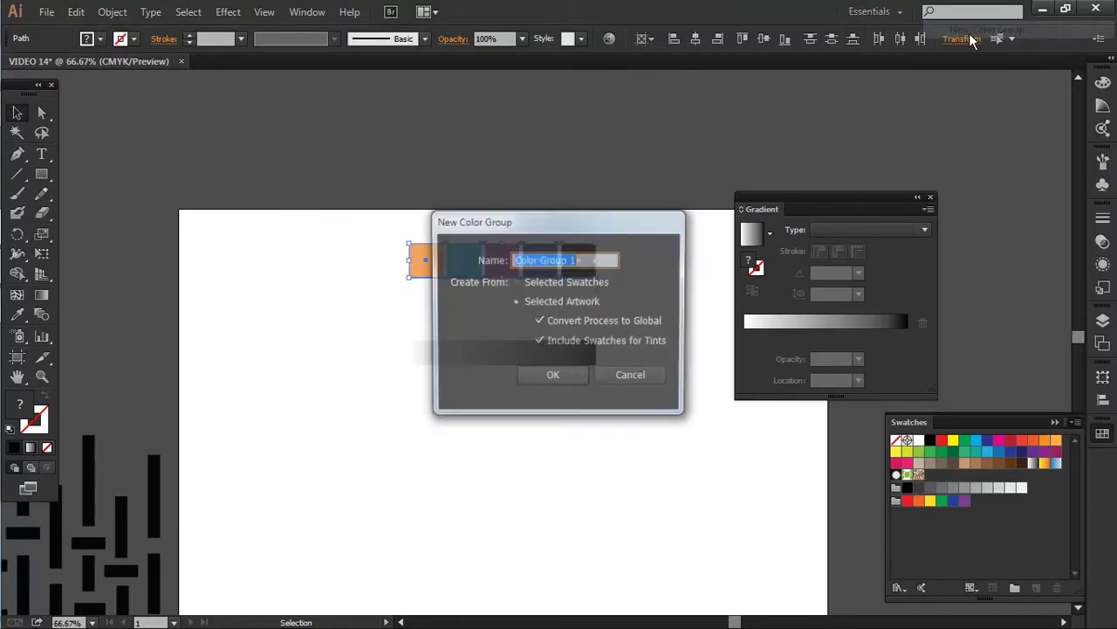
type("VIDEO 14")
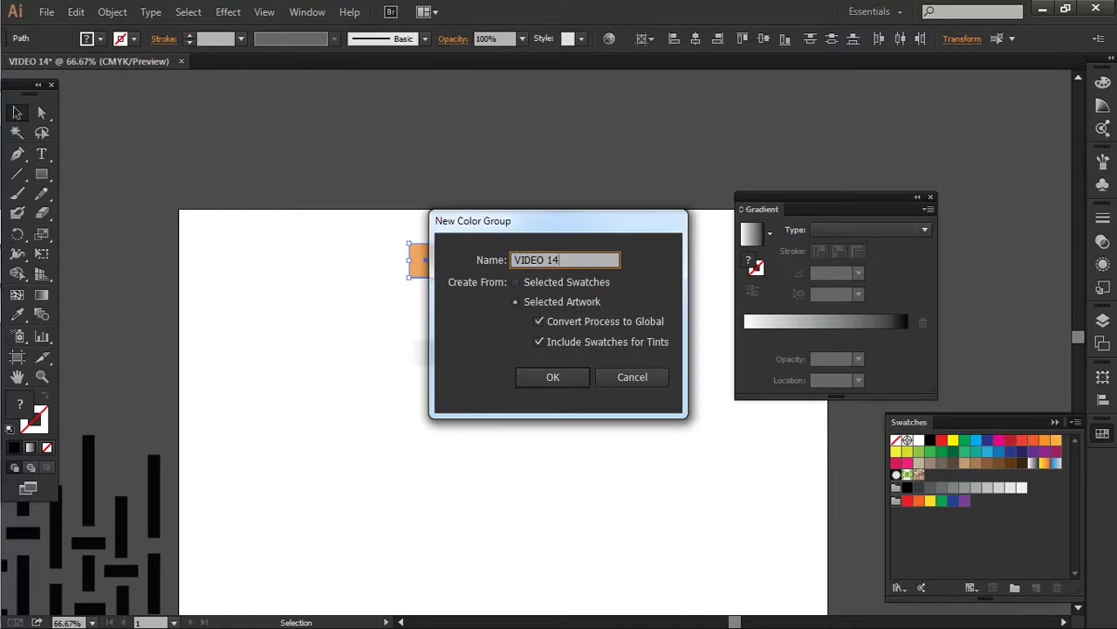
key("Return")
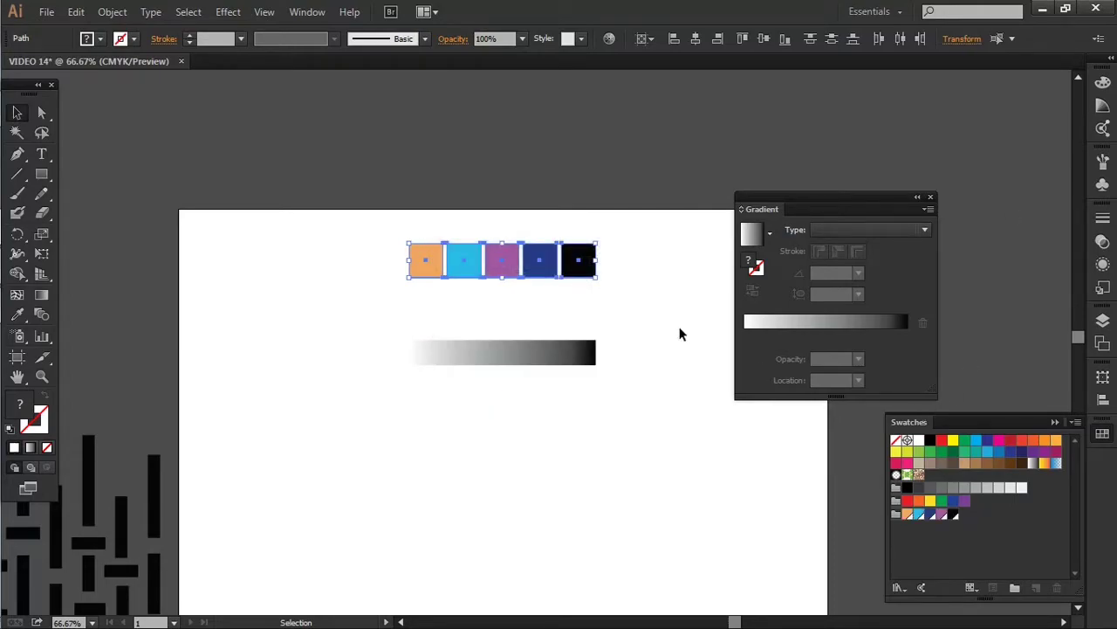
Build the gradient stops: orange start, a cyan stop, and a purple stop toward the end
left_click(583, 356)
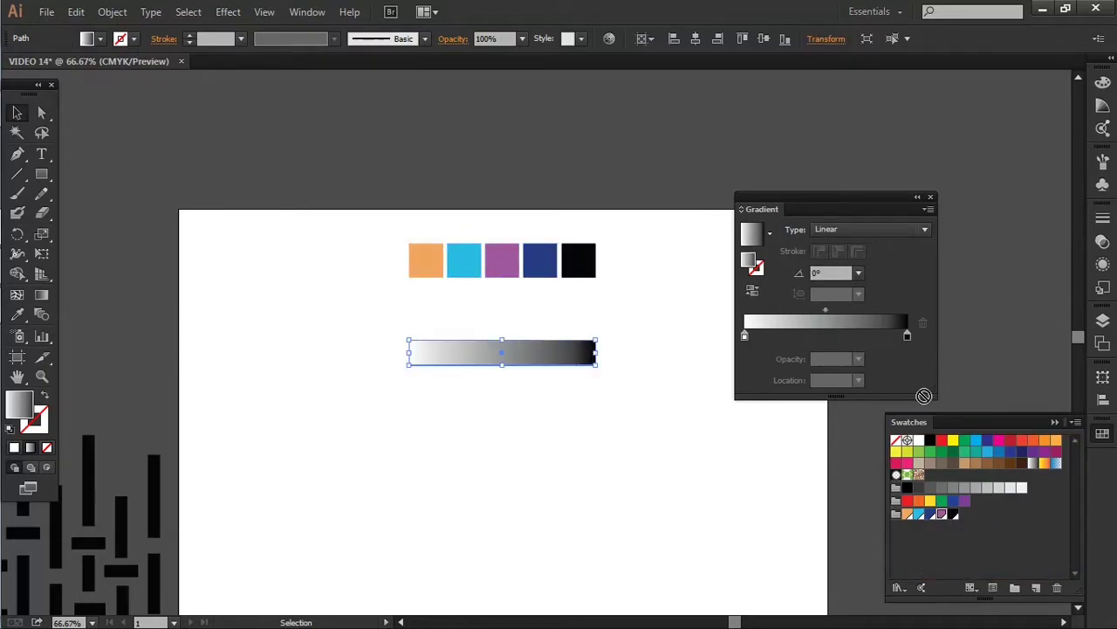
left_click_drag(924, 396, 909, 350)
left_click_drag(908, 344, 865, 345)
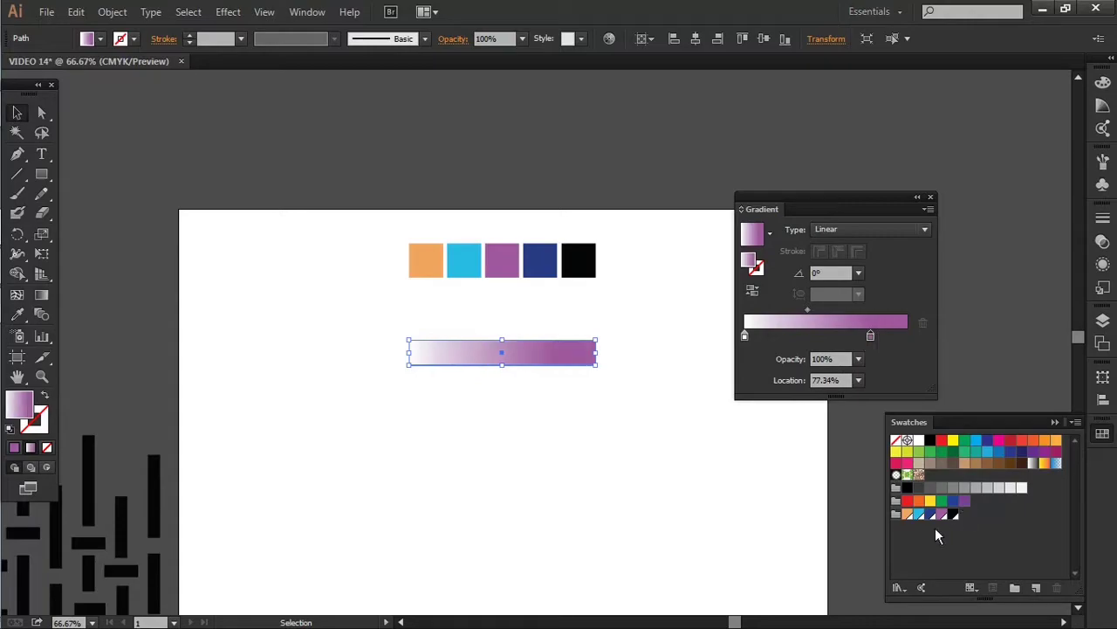
left_click(910, 336)
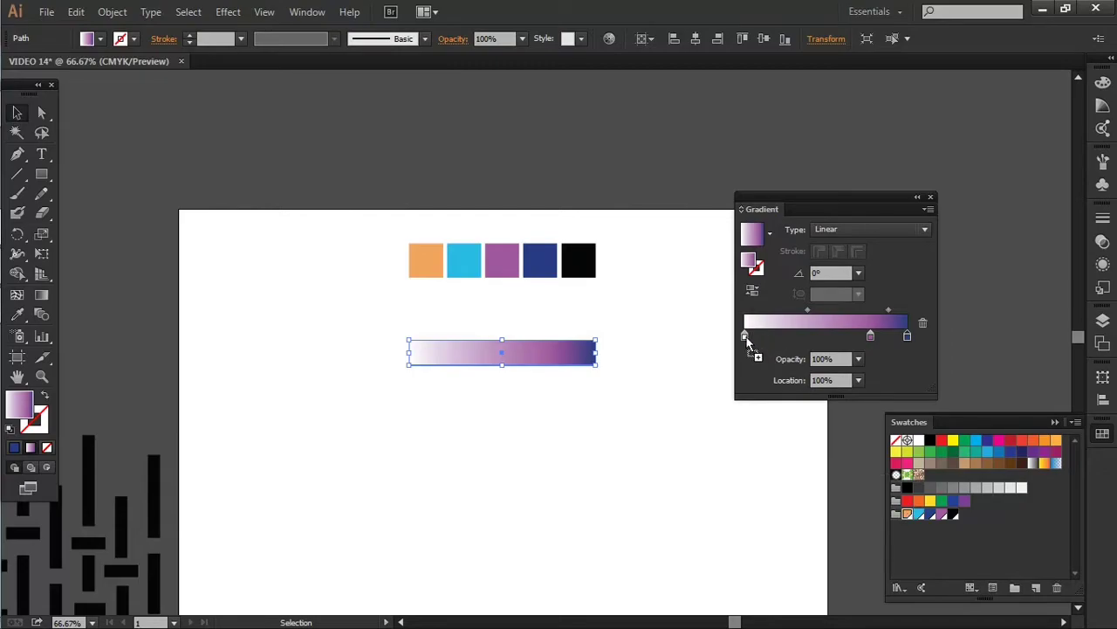
left_click_drag(745, 336, 745, 336)
left_click_drag(917, 516, 791, 337)
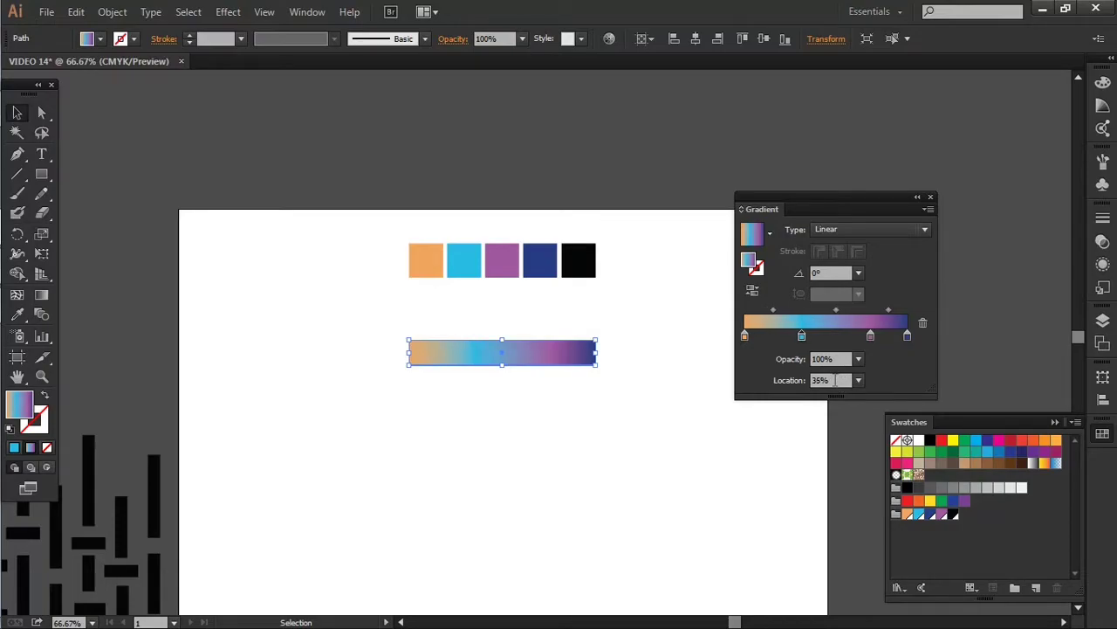
Move the purple stop to 74% location and adjust the blend midpoints, one to 40%
left_click(871, 339)
double_click(832, 381)
type("74")
key("Return")
scroll(836, 384, "down", 3)
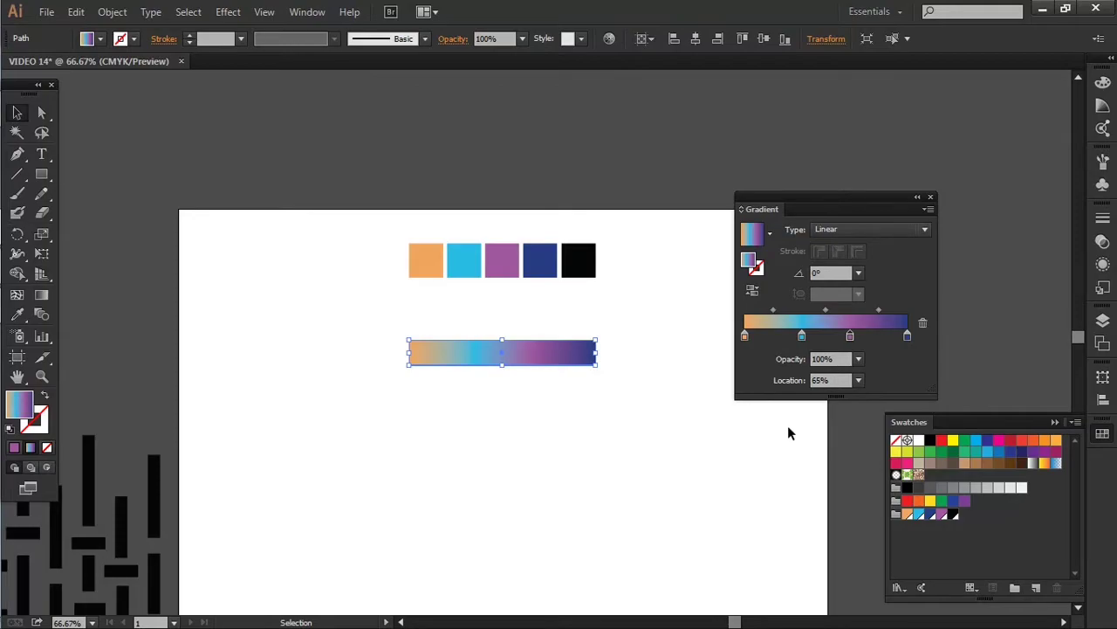
left_click(878, 310)
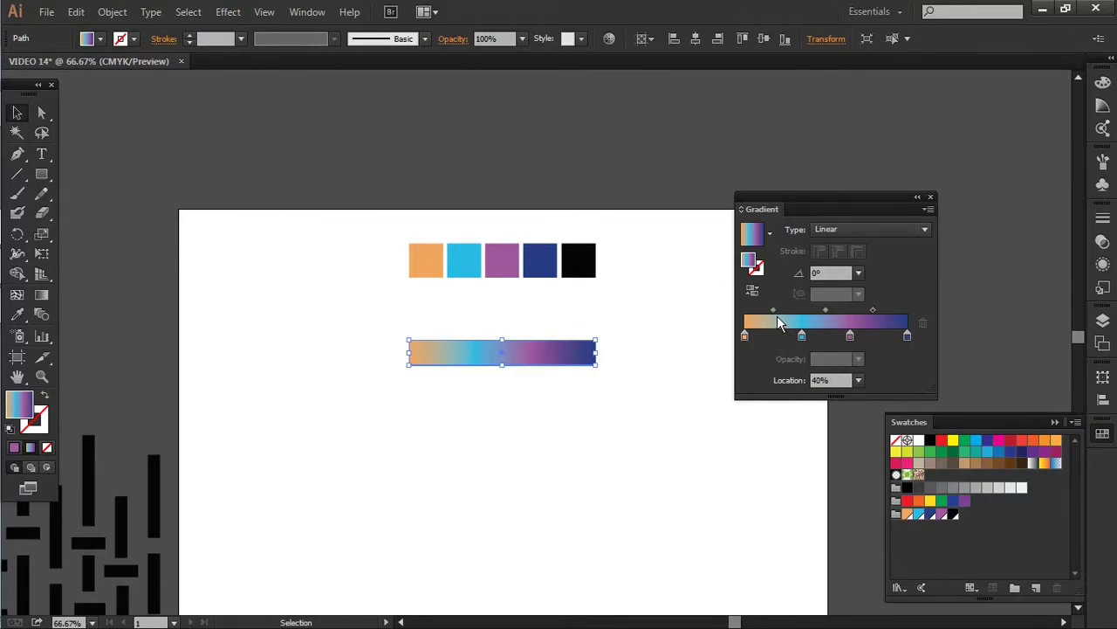
left_click(774, 310)
left_click(711, 445)
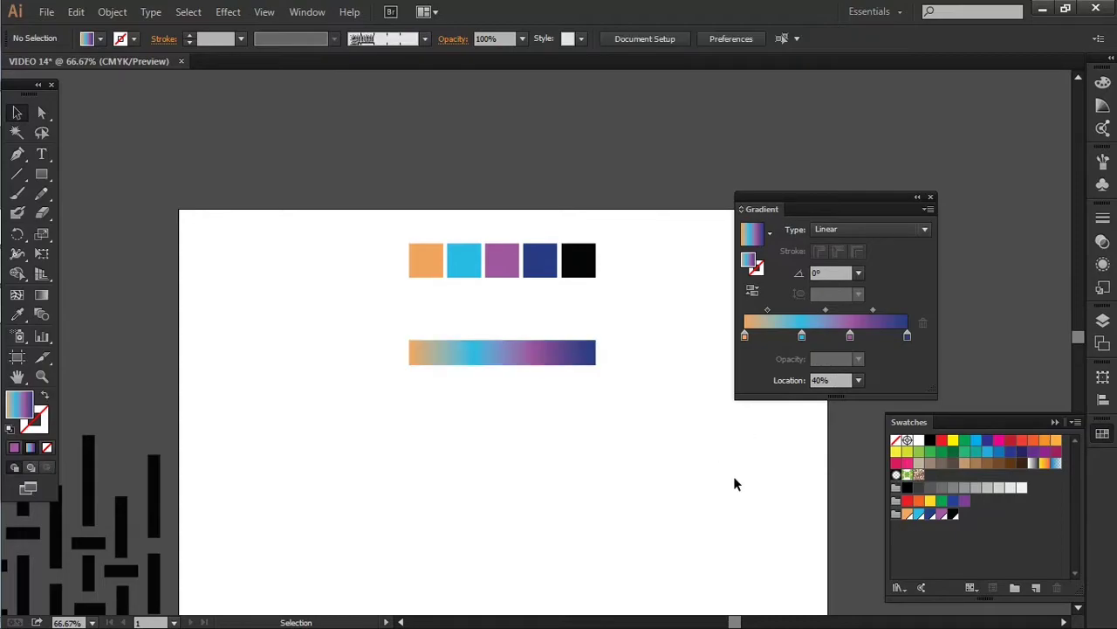
Collapse the Gradient panel back into the dock
scroll(452, 427, "down", 2)
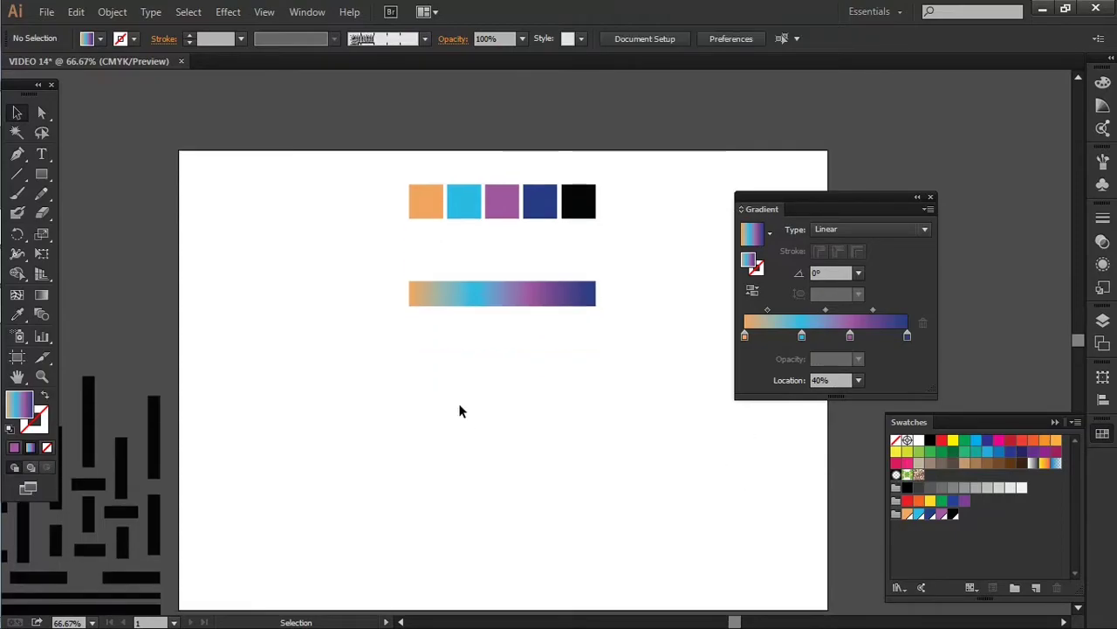
scroll(478, 349, "down", 3)
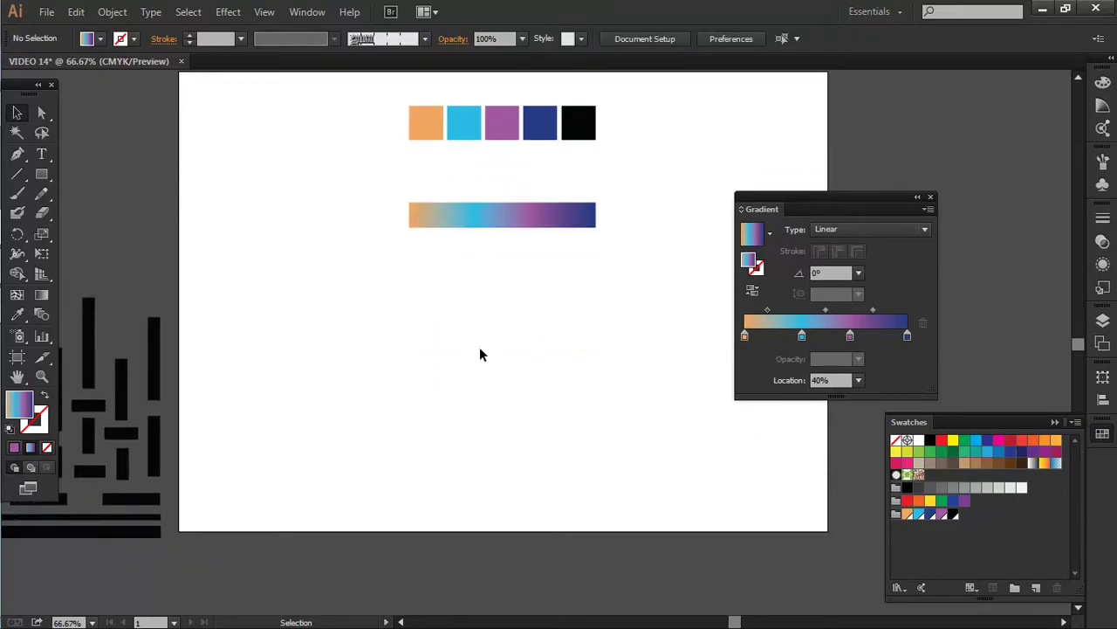
left_click(917, 198)
left_click_drag(752, 208, 1095, 464)
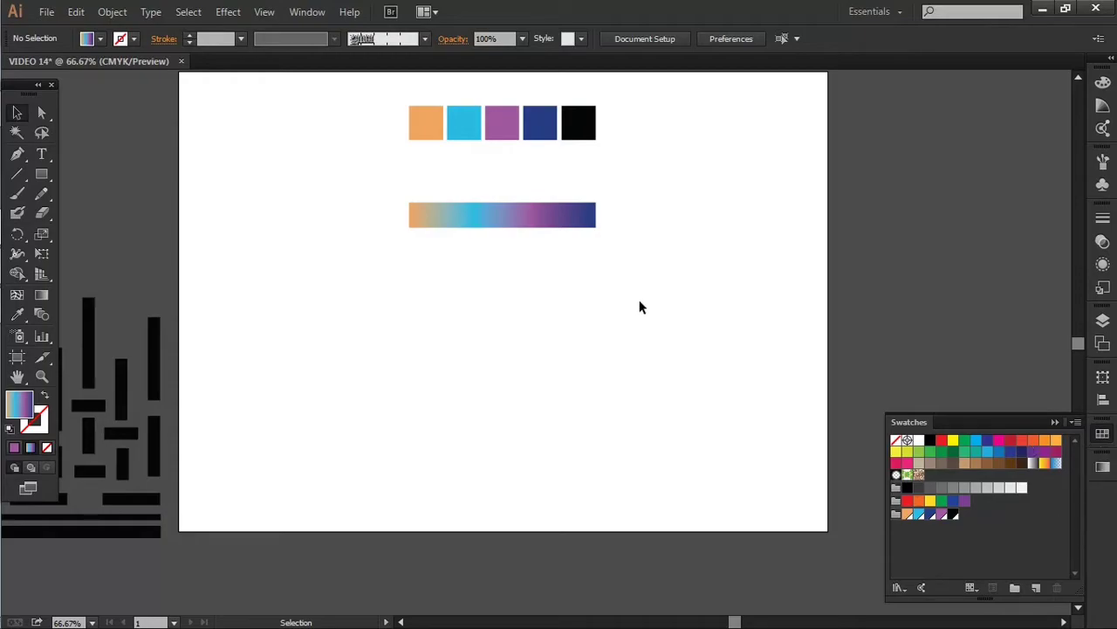
Move the gradient bar onto the pasteboard above the artboard and pick the Ellipse Tool
scroll(559, 307, "up", 3)
left_click_drag(527, 330, 520, 148)
left_click(598, 310)
scroll(530, 286, "down", 1)
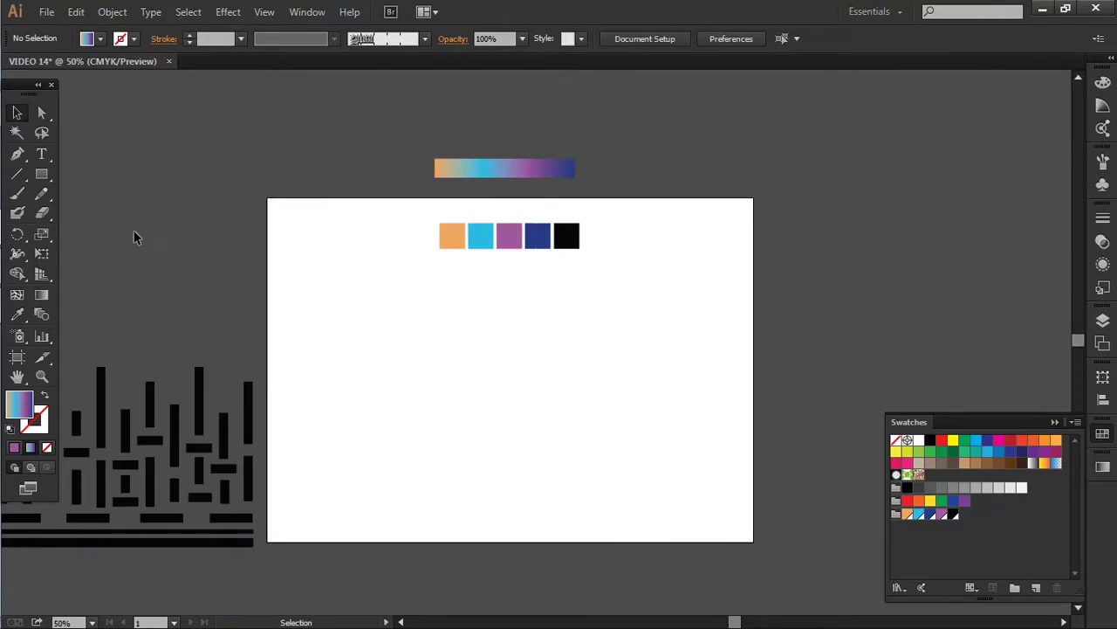
left_click_drag(46, 178, 127, 210)
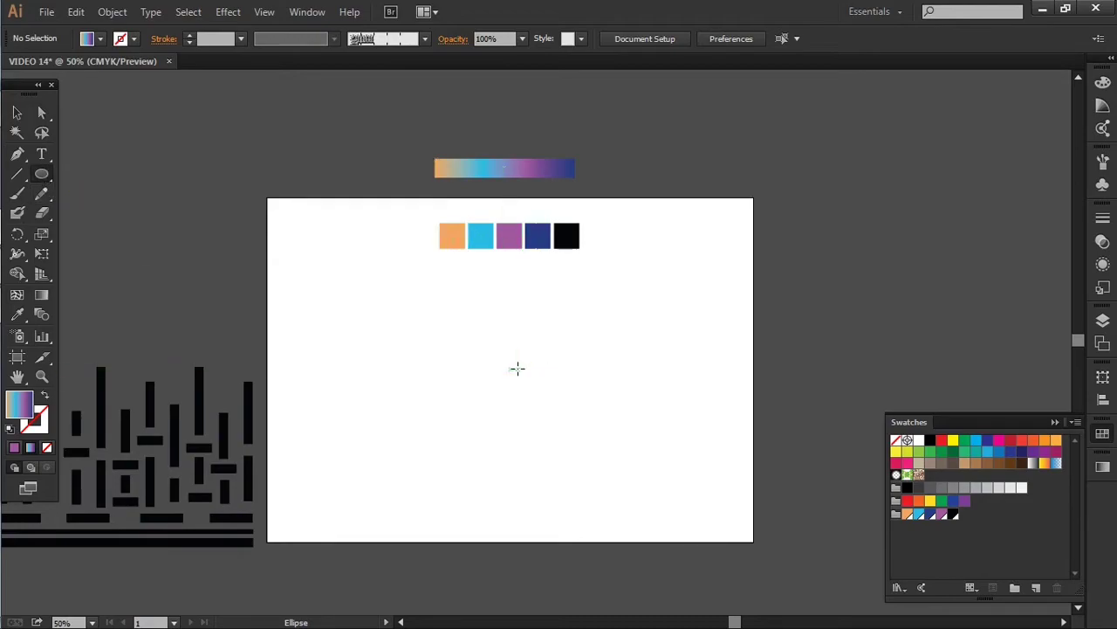
Draw a small circle, swap its fill to stroke, centre it horizontally, and enlarge it
left_click_drag(521, 368, 552, 418)
key("v")
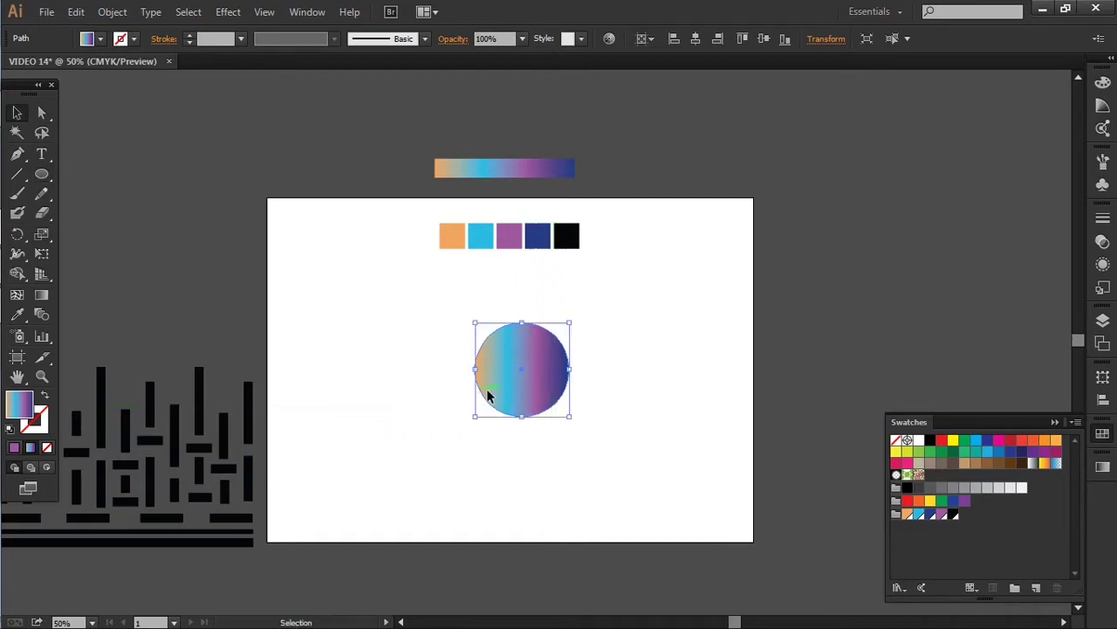
key("shift+x")
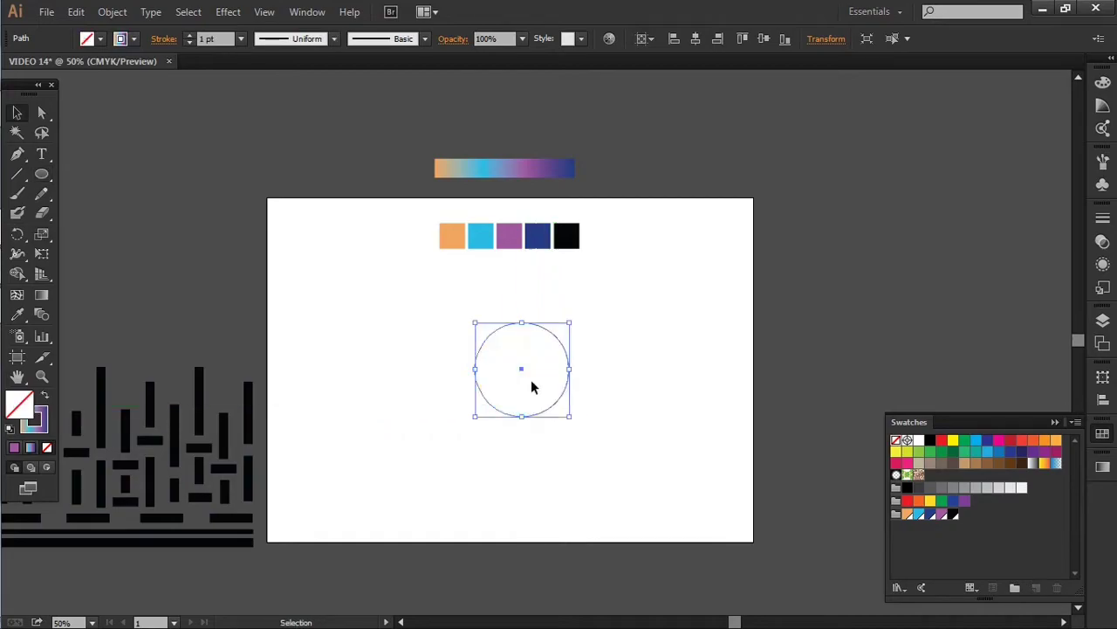
left_click(692, 39)
scroll(588, 332, "up", 1)
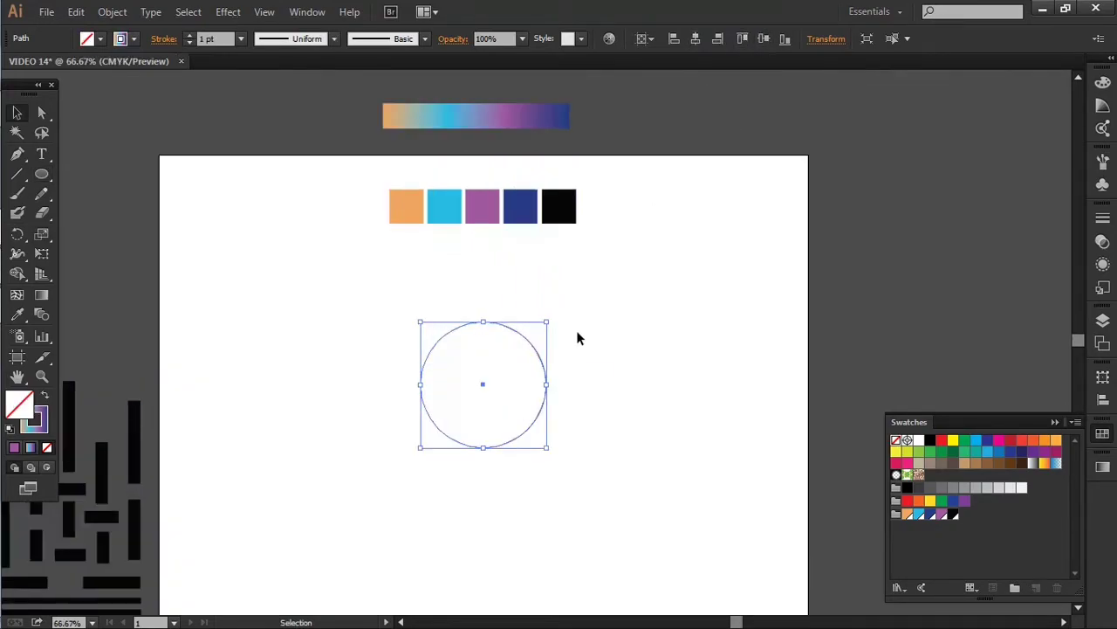
scroll(577, 334, "down", 1)
left_click_drag(549, 284, 560, 271)
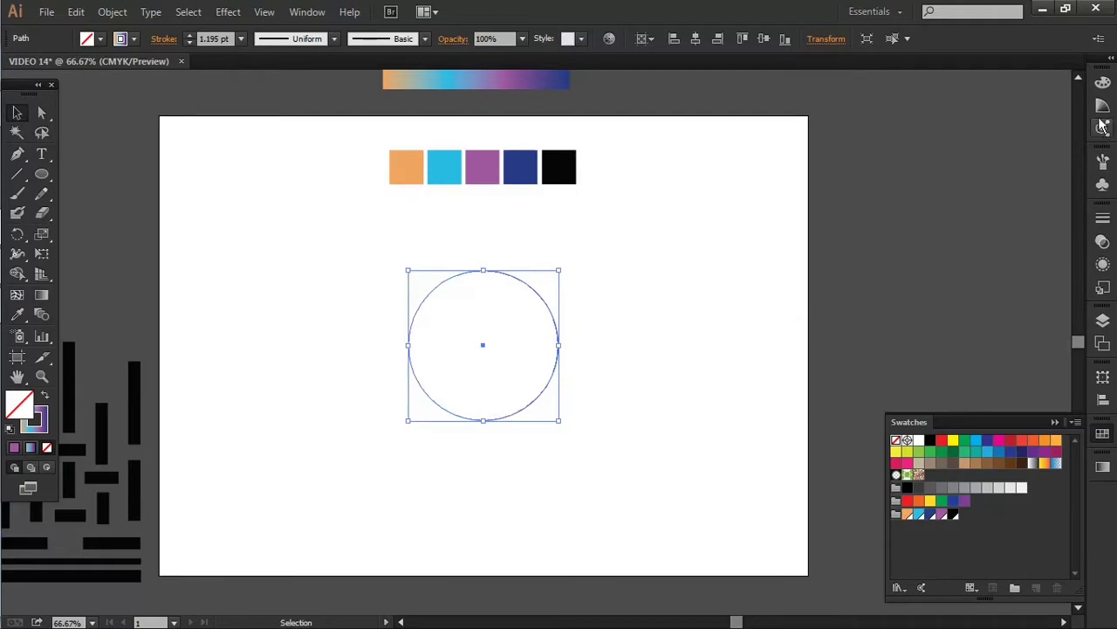
Apply the VIDEO 14 dash brush to the circle with a 0.25 pt stroke
left_click(1103, 160)
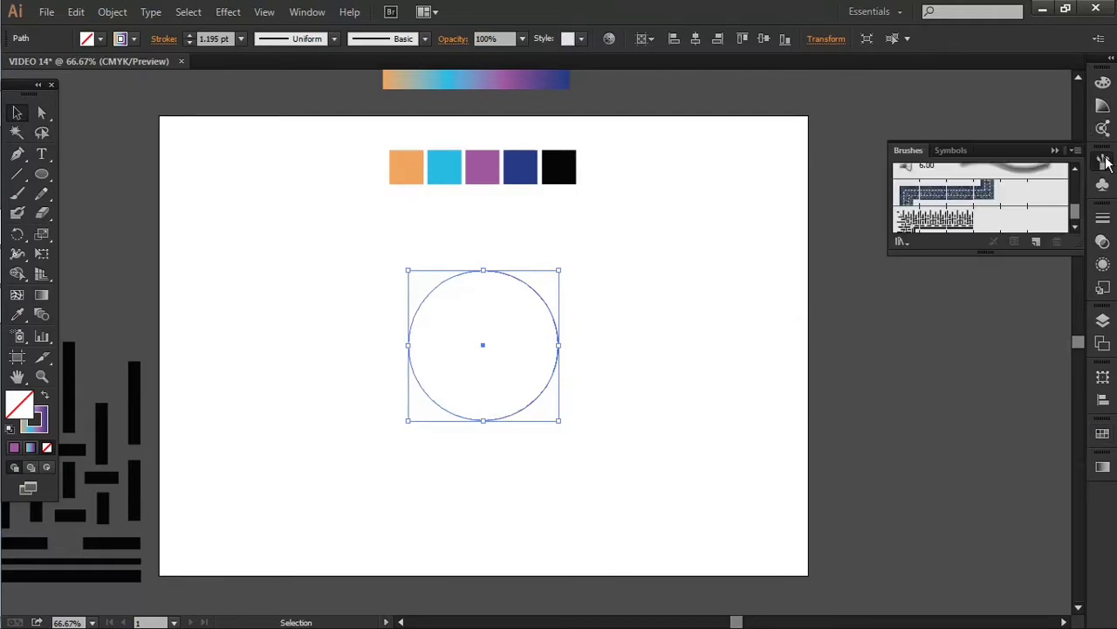
left_click(967, 222)
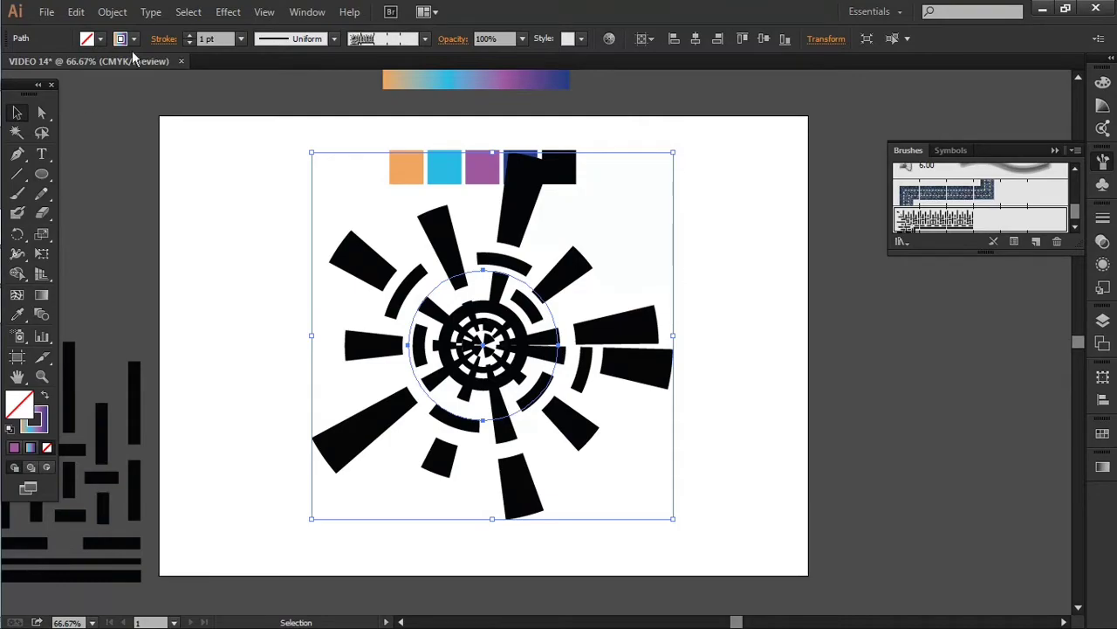
left_click(241, 38)
left_click(258, 63)
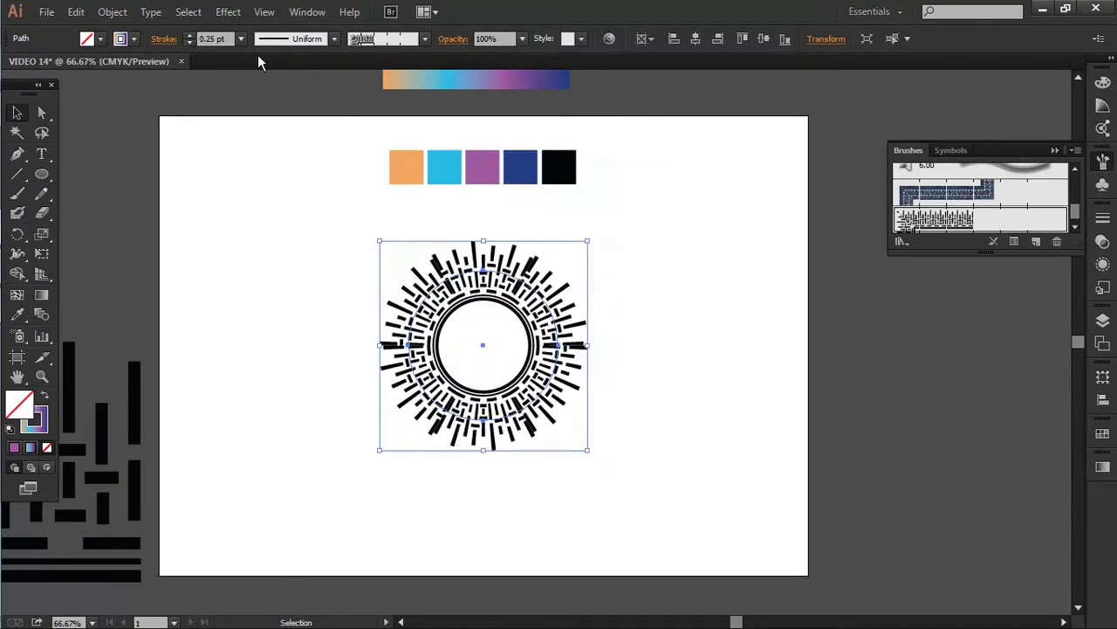
left_click(611, 275)
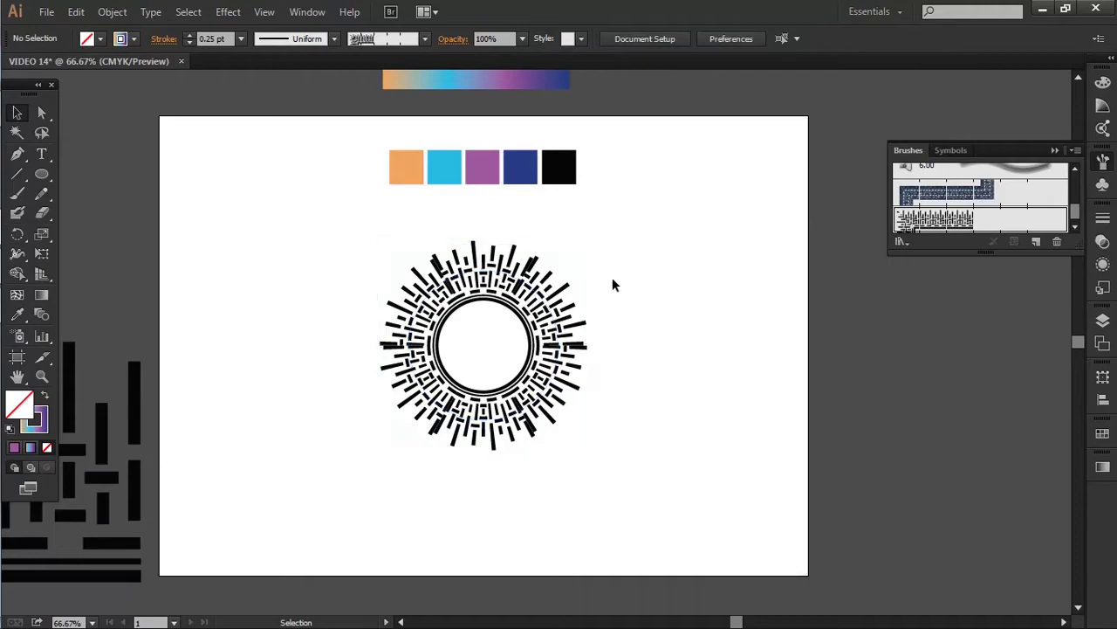
Reselect the sunburst and scale it up around its centre
left_click(1076, 227)
mouse_move(1076, 213)
left_mouse_down()
mouse_move(1079, 180)
mouse_move(1085, 258)
left_mouse_up()
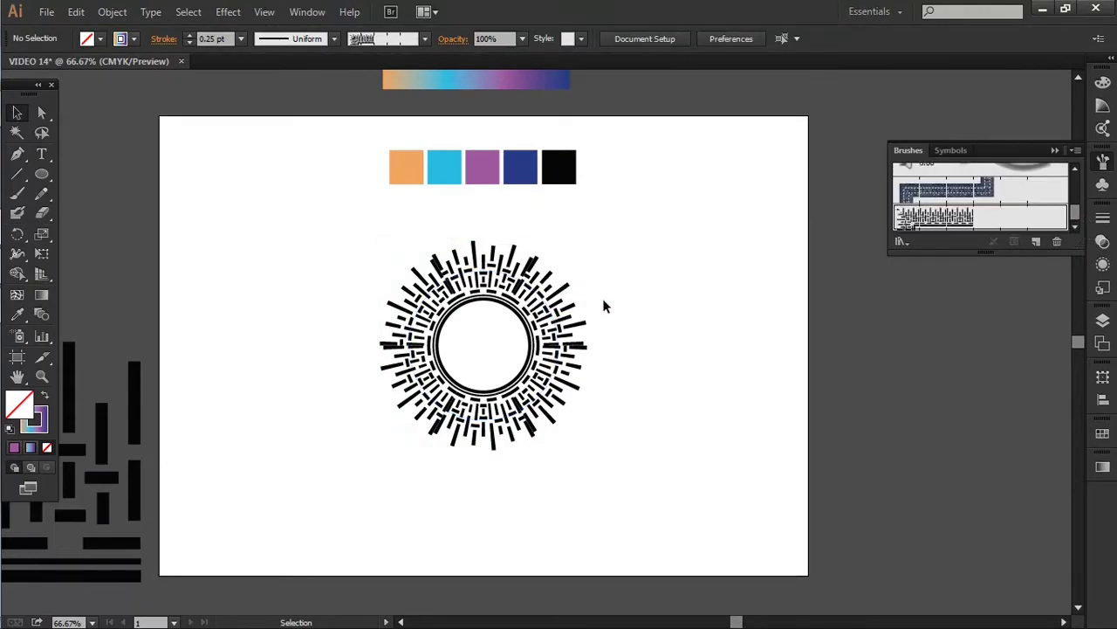
left_click_drag(603, 304, 449, 371)
mouse_move(588, 240)
left_mouse_down()
mouse_move(551, 281)
mouse_move(700, 169)
left_mouse_up()
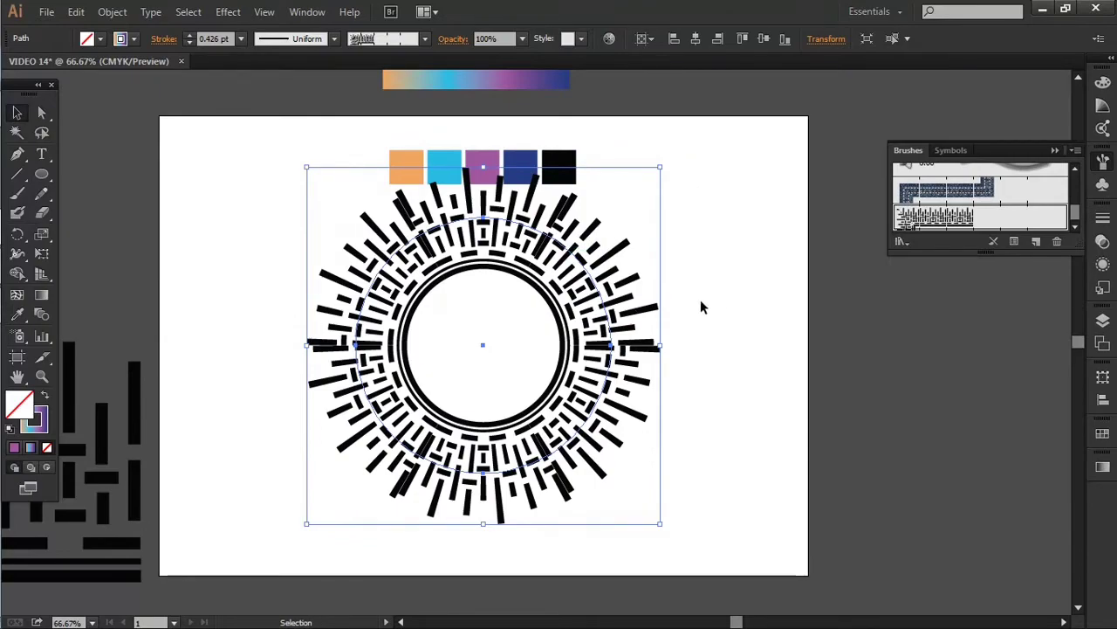
Delete the burst, draw a small centred circle, and apply the dash brush at 0.25 pt
key("Delete")
key("l")
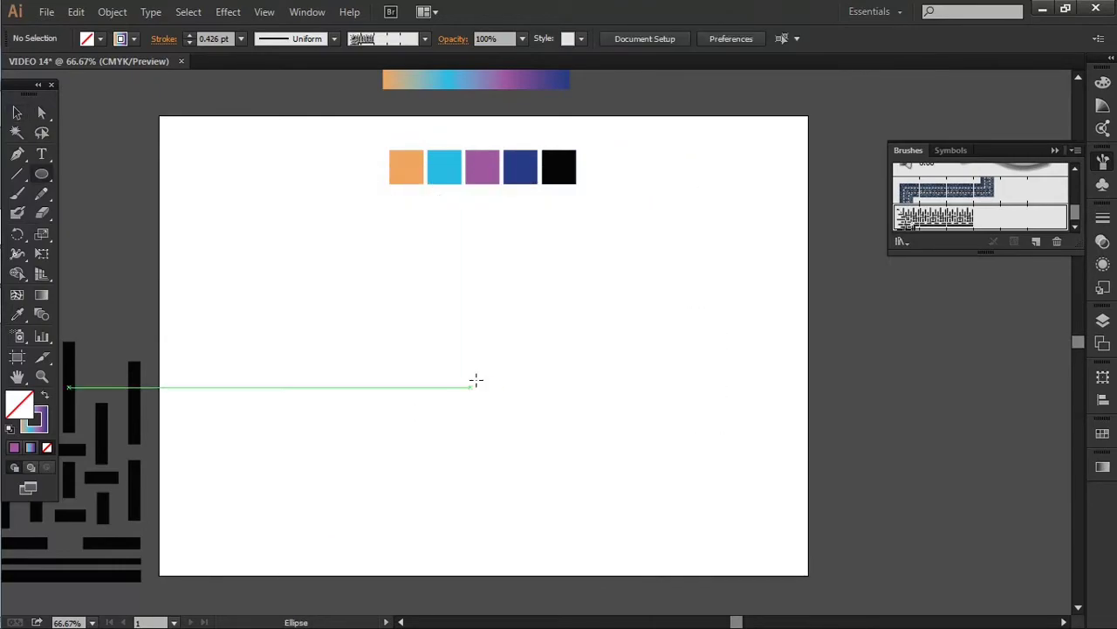
left_click_drag(483, 345, 504, 375)
key("v")
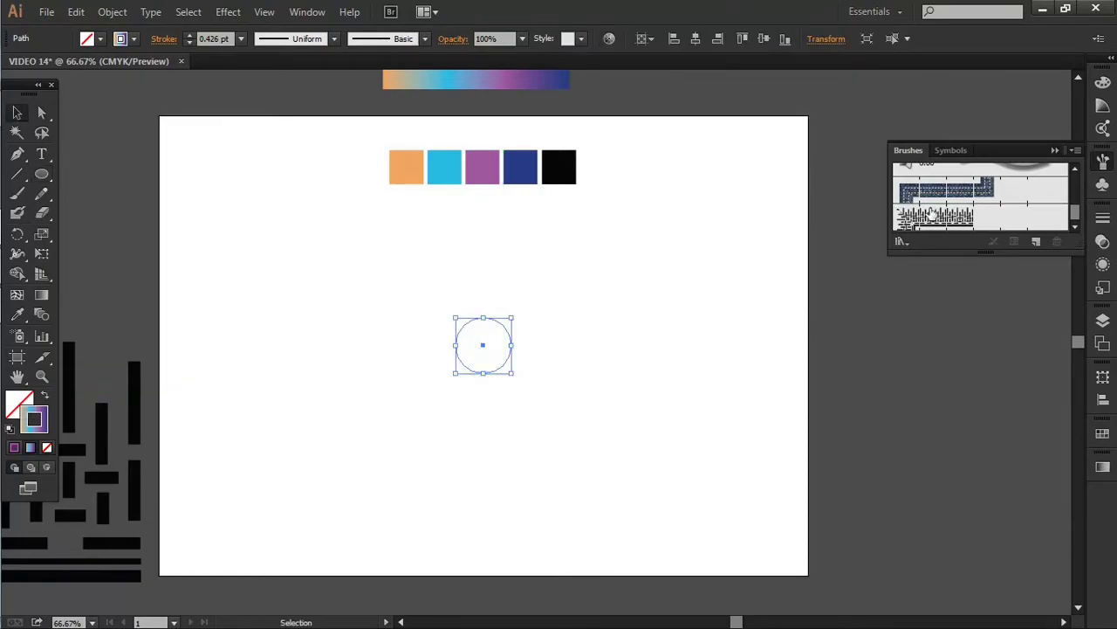
left_click(933, 215)
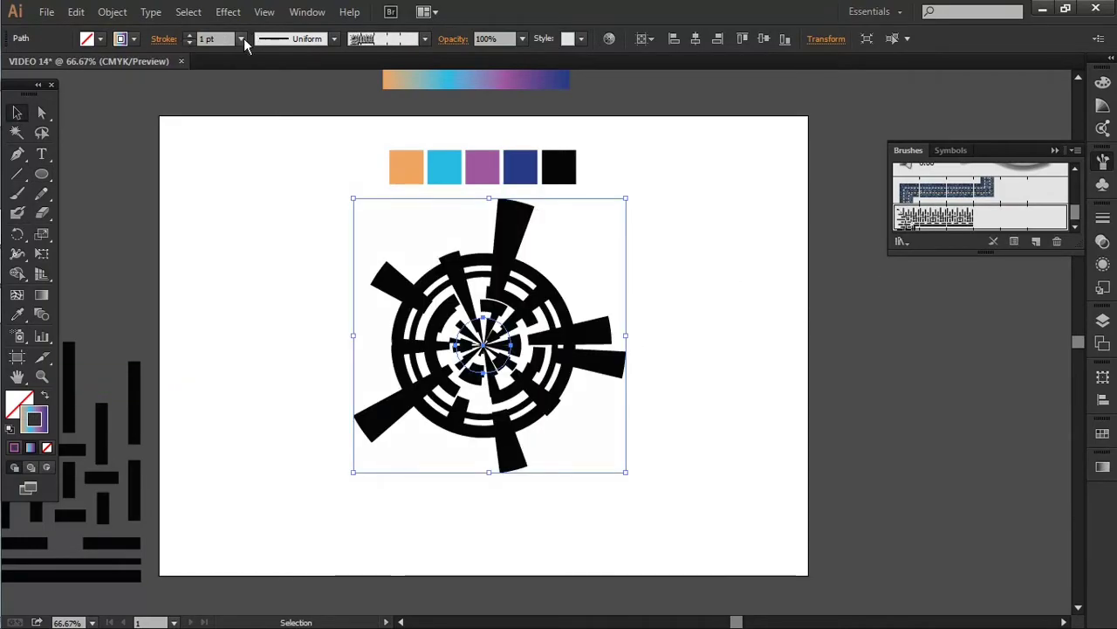
left_click(241, 40)
left_click(266, 56)
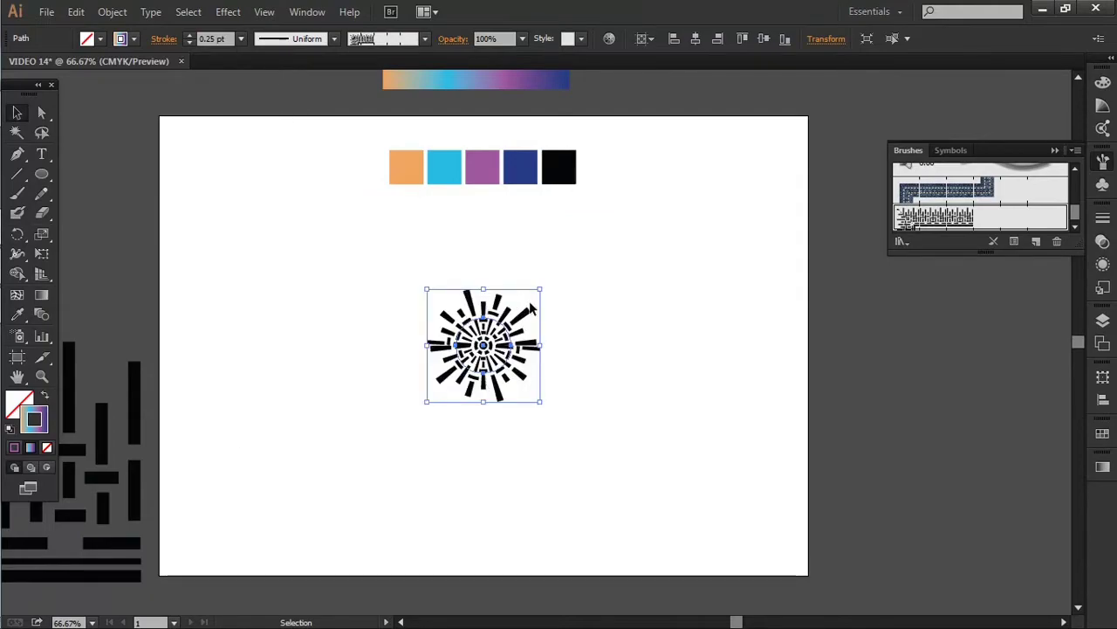
Enlarge the new burst and try stroke weights, settling on 0.5 pt
scroll(532, 309, "down", 1)
scroll(532, 316, "up", 1)
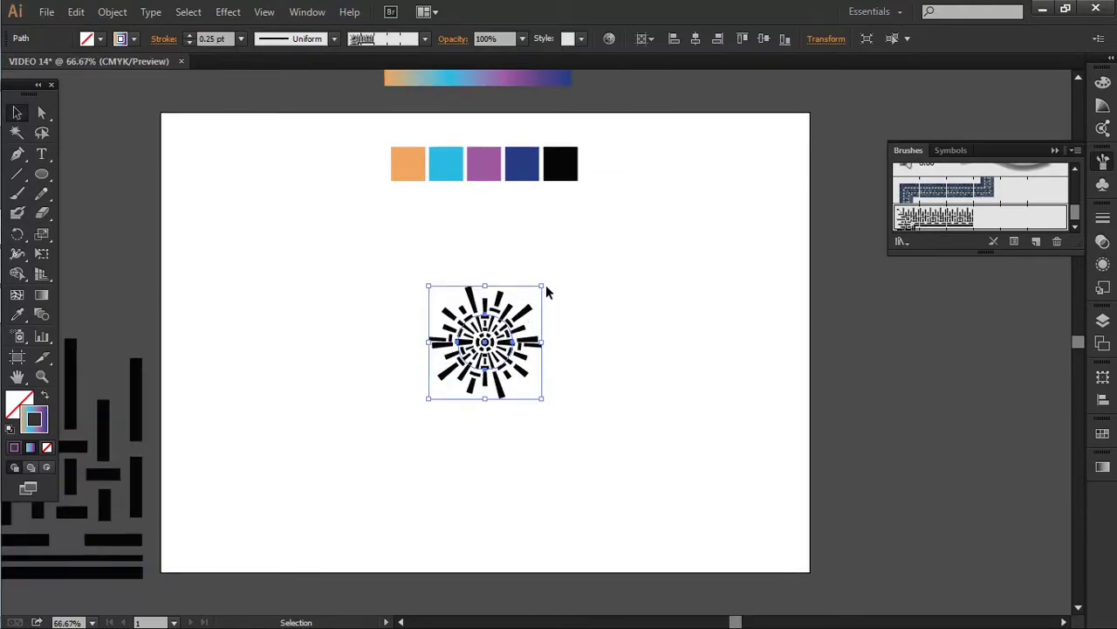
left_click_drag(543, 287, 634, 197)
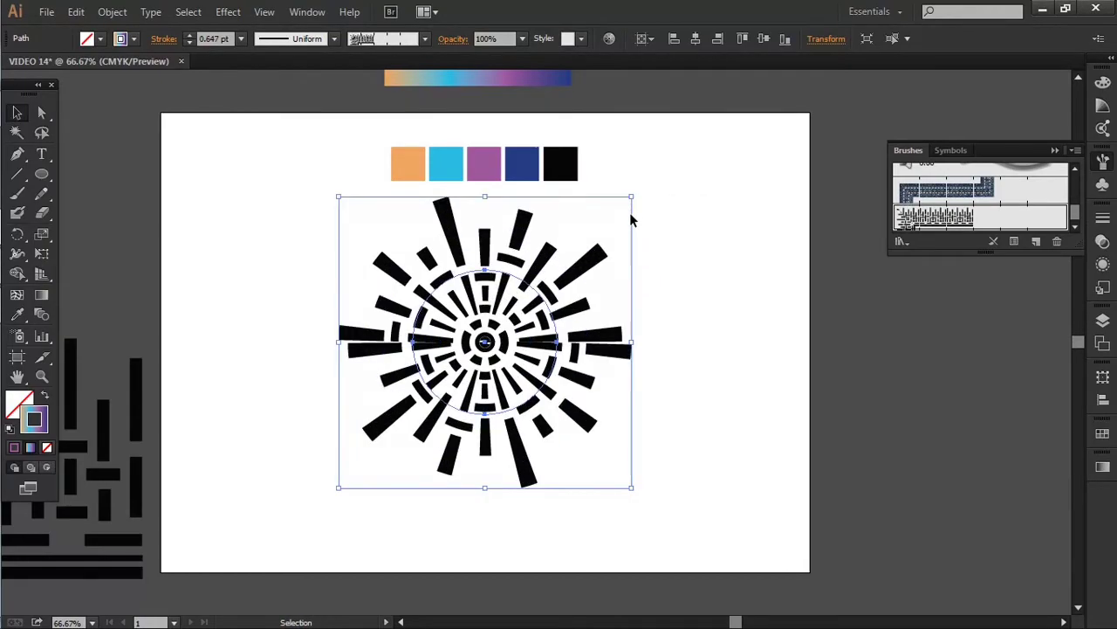
left_click(242, 39)
left_click(254, 57)
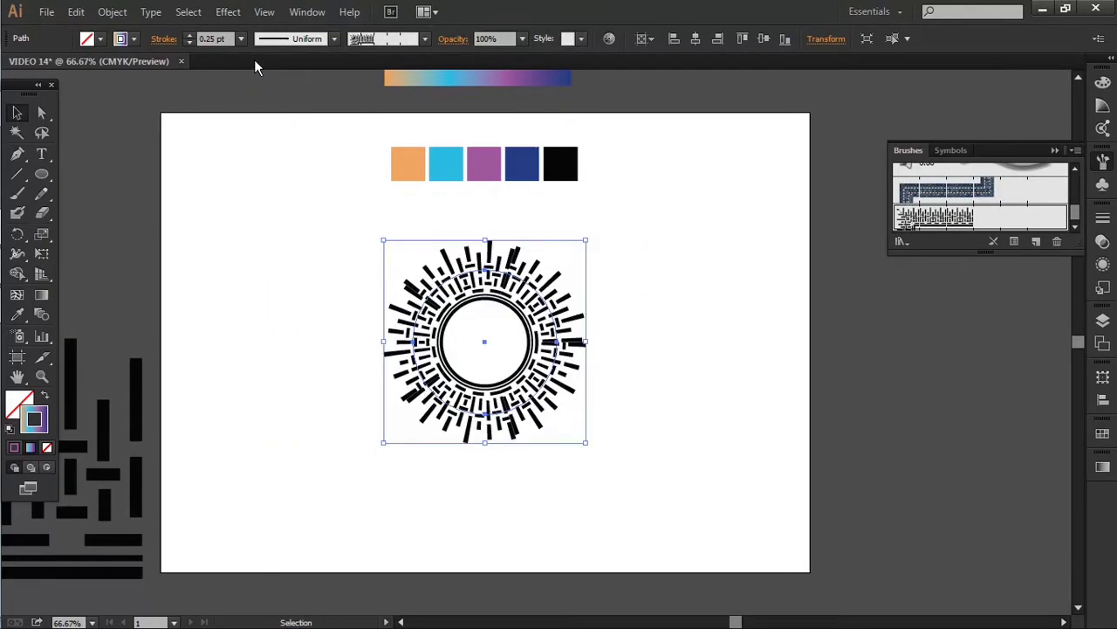
left_click(242, 39)
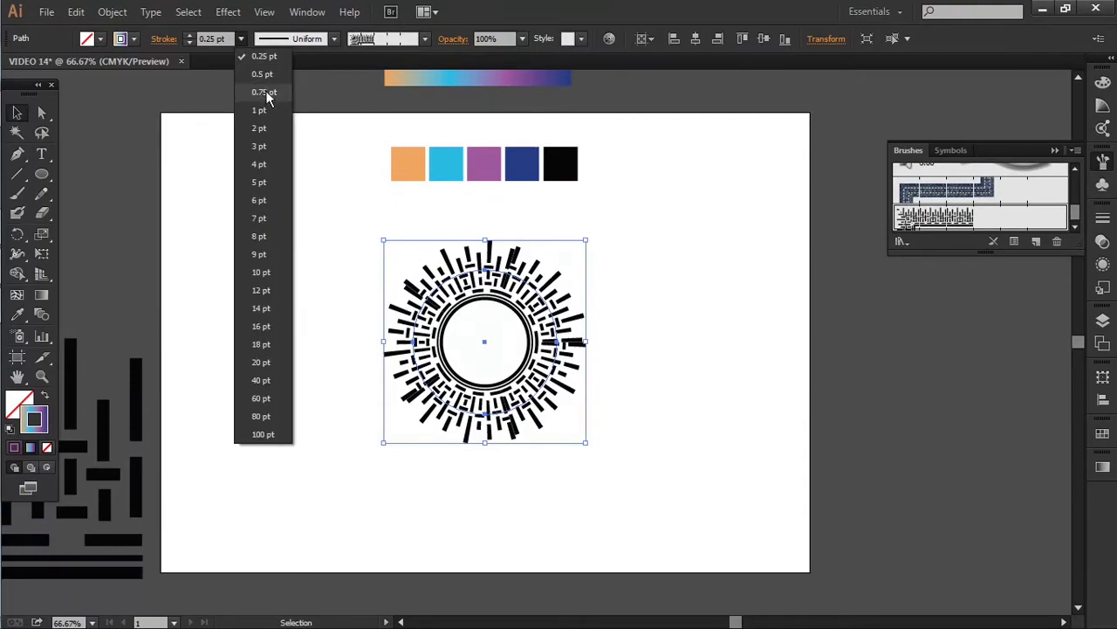
left_click(264, 92)
left_click(241, 38)
left_click(250, 75)
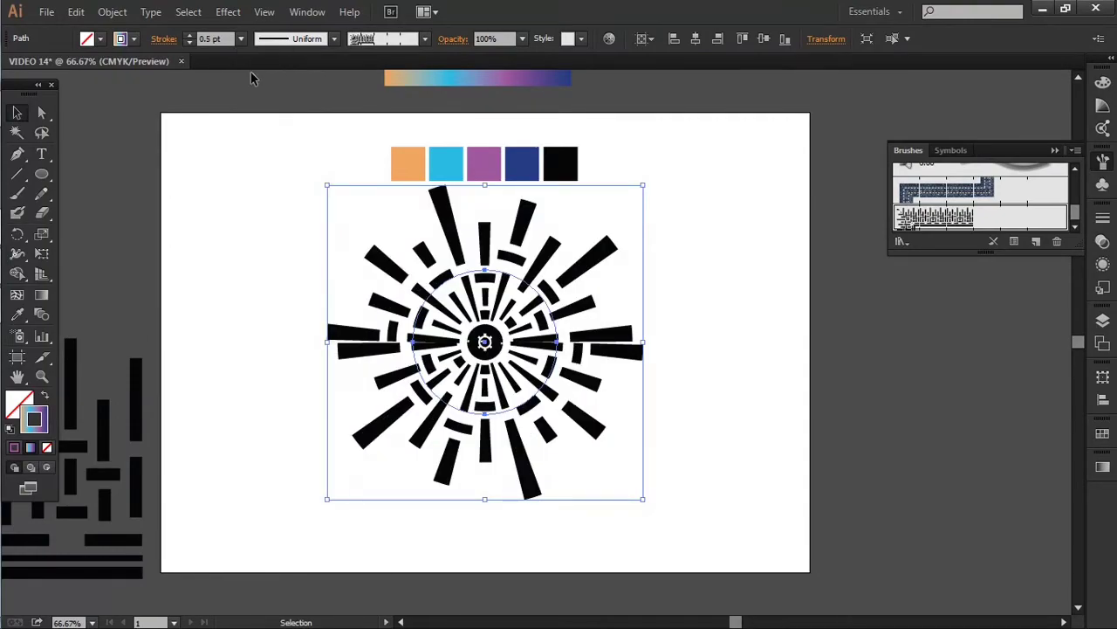
left_click(666, 232)
scroll(668, 233, "down", 1)
left_click(564, 374)
Scale the sunburst up around its centre until it overflows the artboard
key("a")
key("v")
left_click_drag(626, 219, 732, 153)
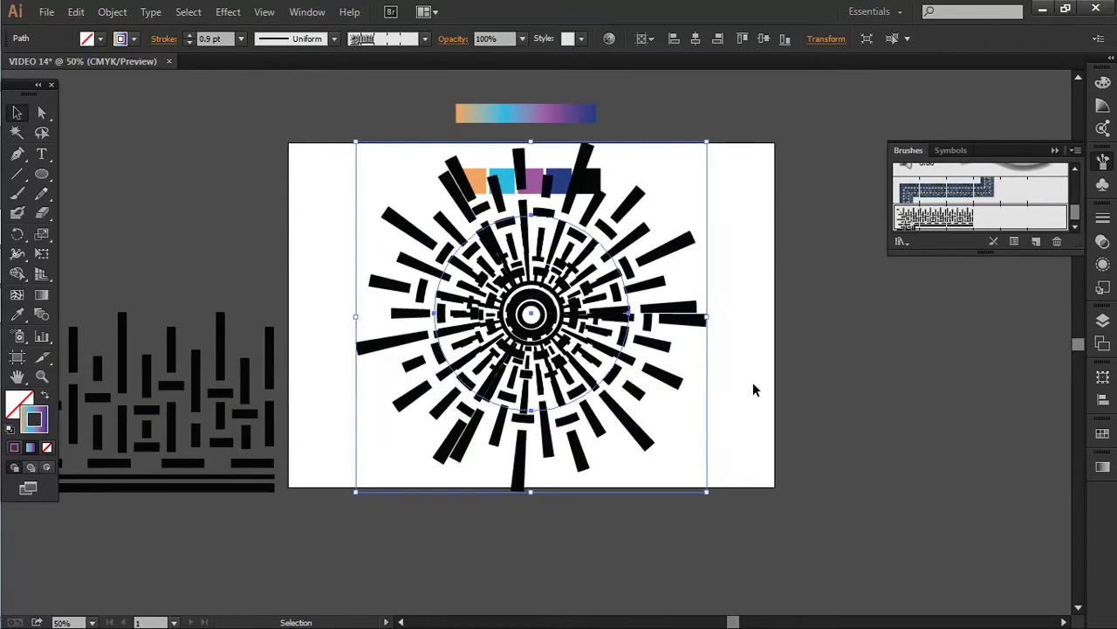
mouse_move(707, 495)
left_mouse_down()
mouse_move(788, 559)
mouse_move(807, 593)
left_mouse_up()
left_click(828, 451)
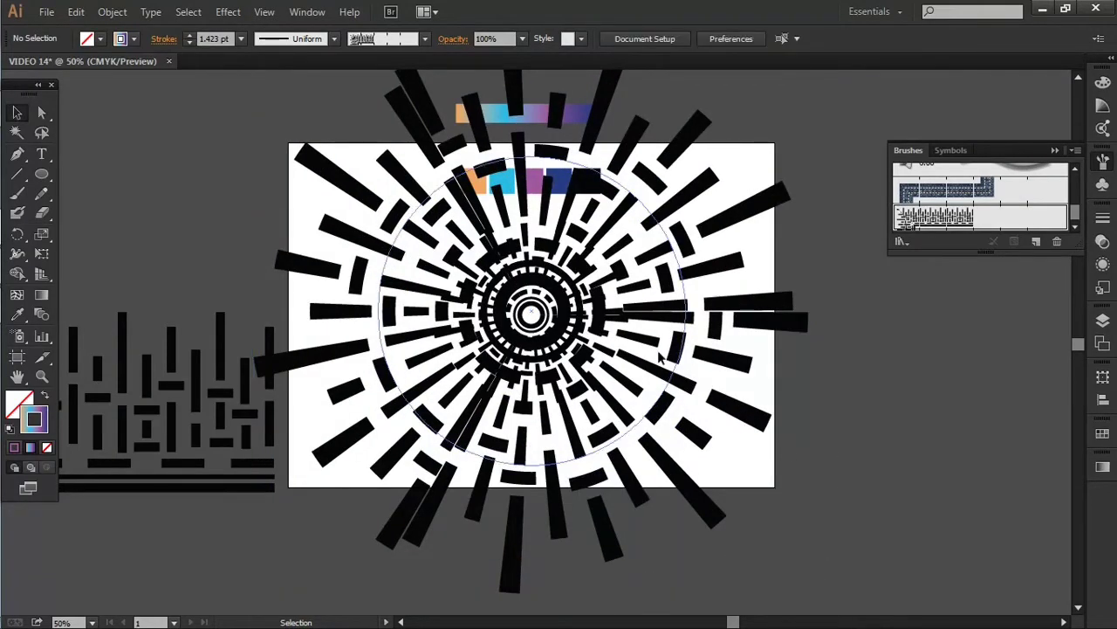
key("ctrl+minus")
left_click_drag(693, 135, 575, 265)
Delete the blue, pink, cyan and orange colour rectangles
left_click(469, 367)
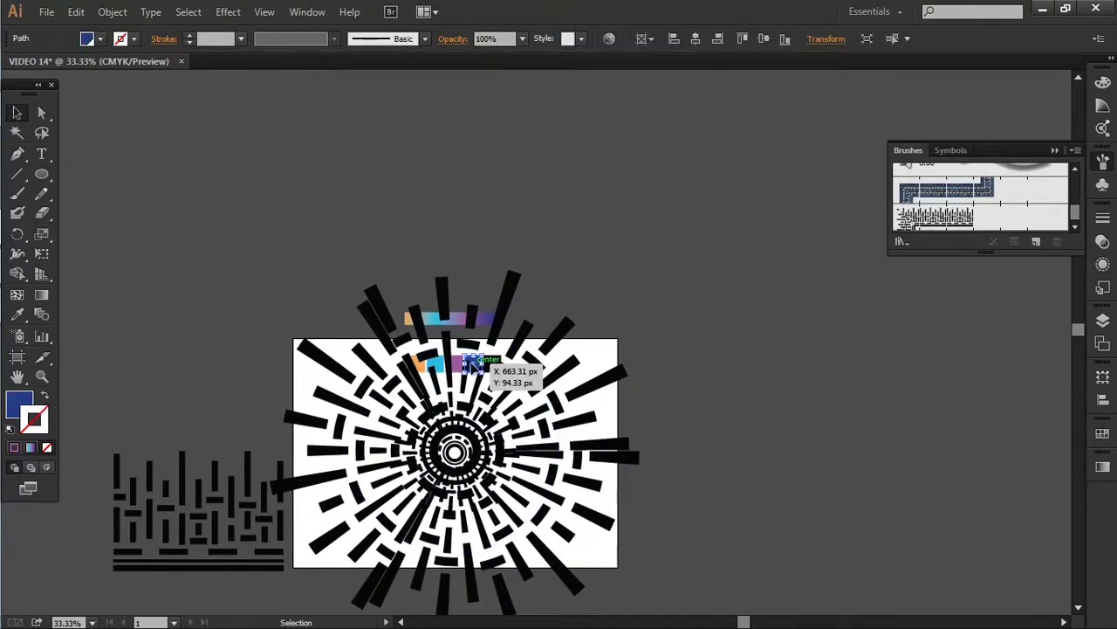
key("ctrl+plus")
key("ctrl+plus")
key("ctrl+plus")
left_click(424, 355, "shift")
left_click(371, 362, "shift")
left_click(310, 358, "shift")
key("Delete")
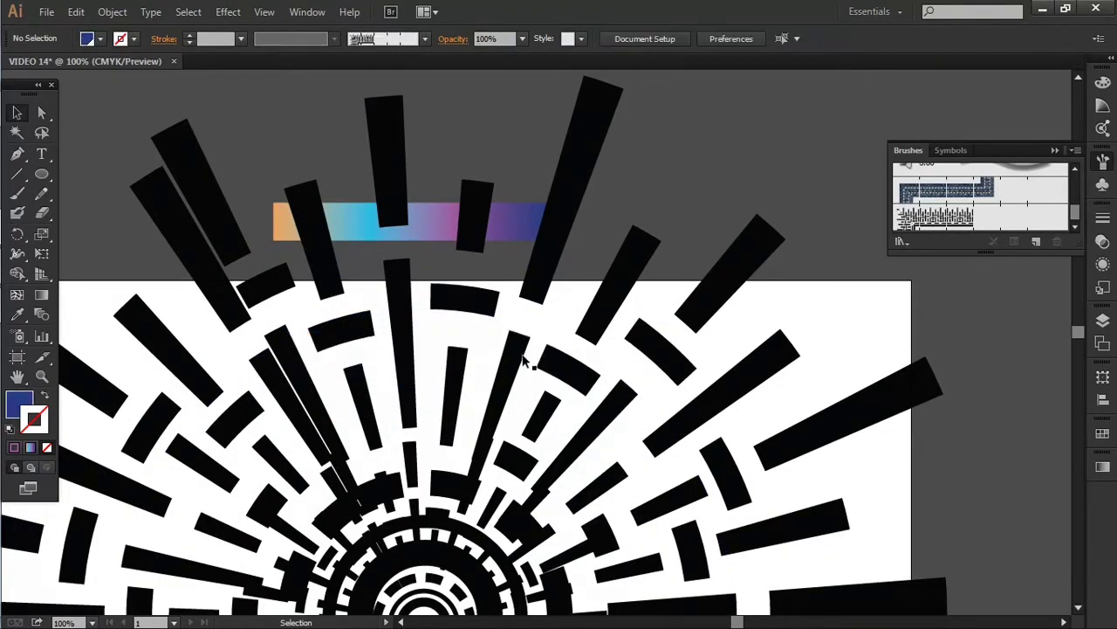
Move the gradient bar above the artboard and delete the leftover black stripe pattern
key("ctrl+minus")
key("ctrl+minus")
key("ctrl+minus")
key("ctrl+minus")
left_click_drag(469, 274, 483, 177)
left_click_drag(148, 333, 336, 527)
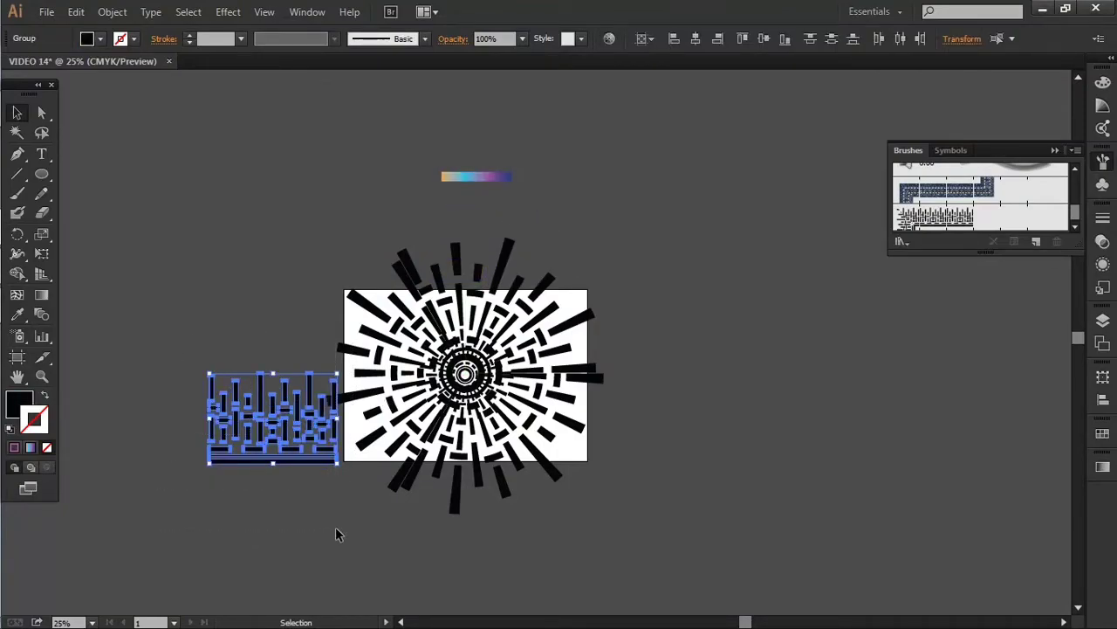
key("Delete")
scroll(498, 416, "up", 1)
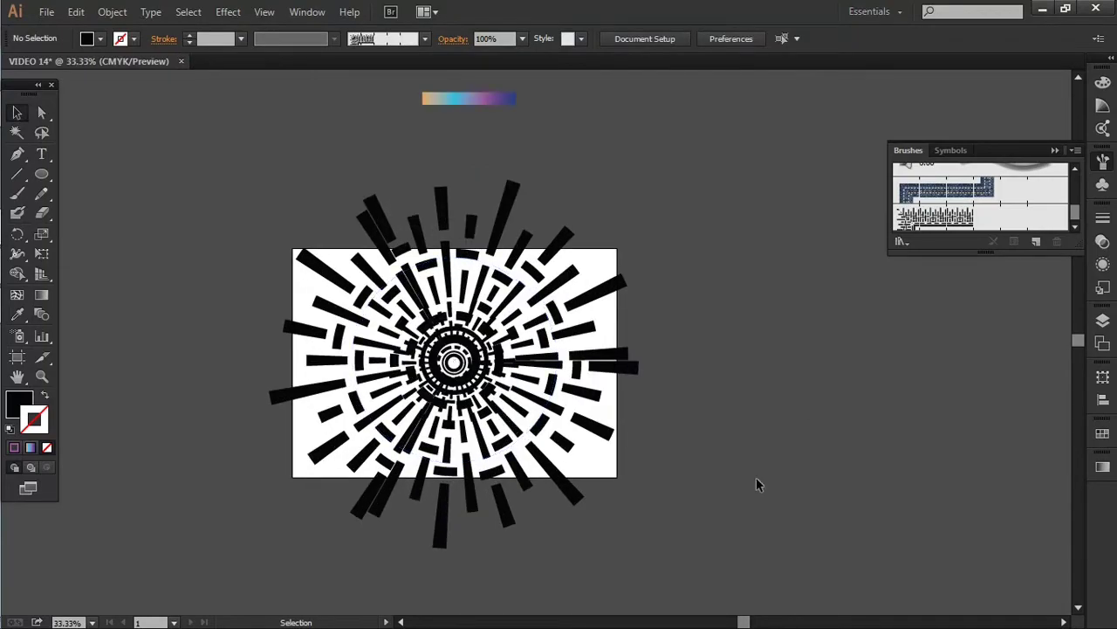
Undo the inner ring's offset so it sits concentric with the other rings
left_click_drag(217, 211, 637, 569)
scroll(506, 462, "up", 1)
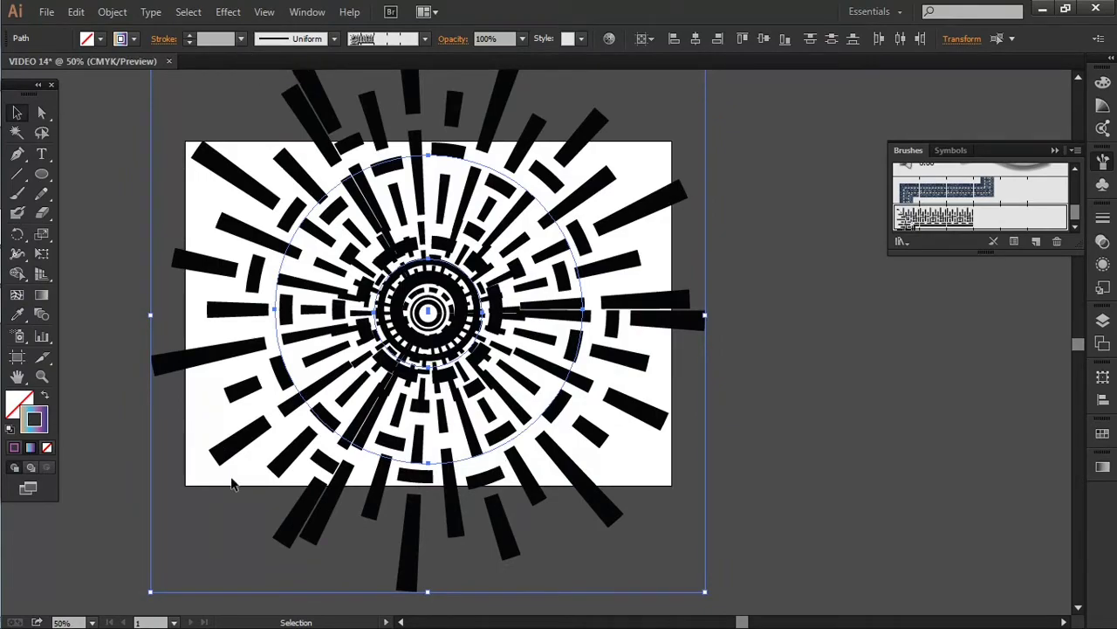
left_click(881, 354)
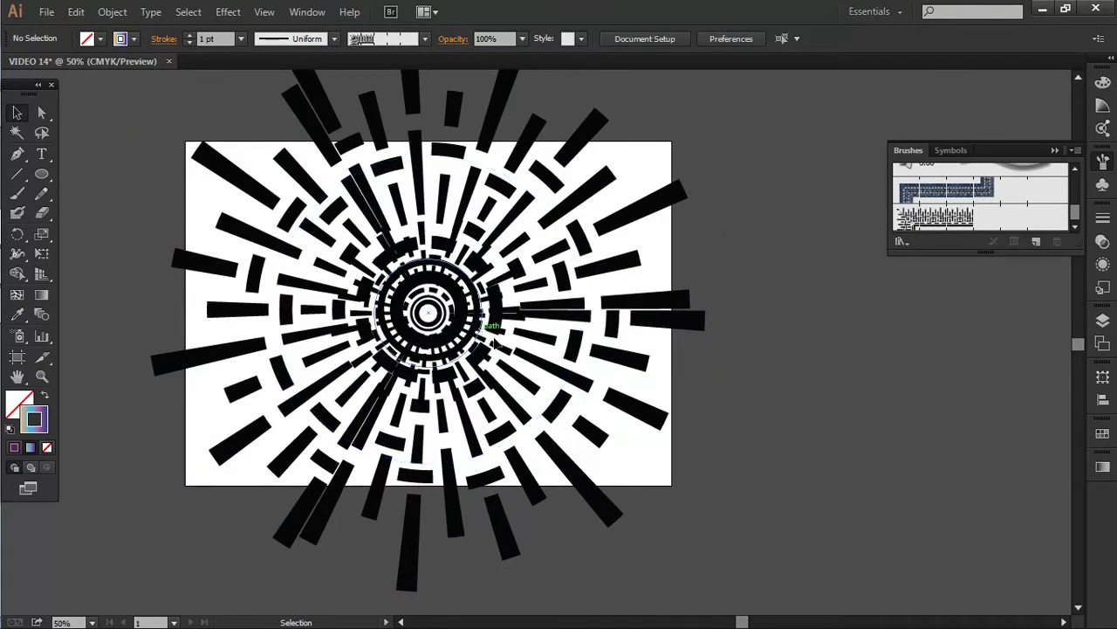
left_click(494, 343)
key("ctrl+z")
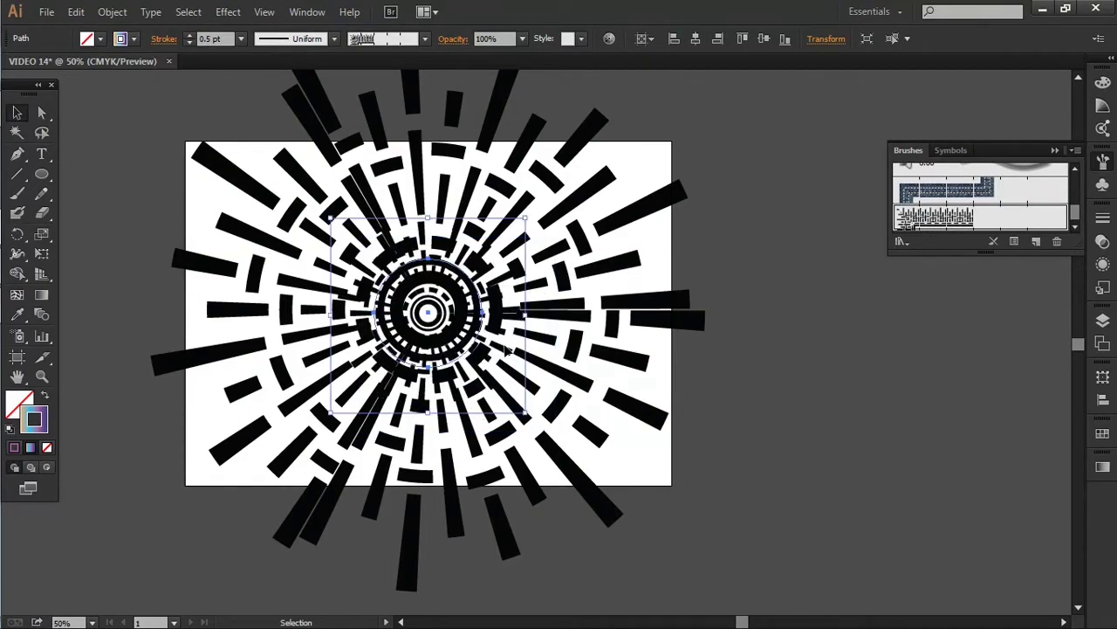
left_click(511, 349)
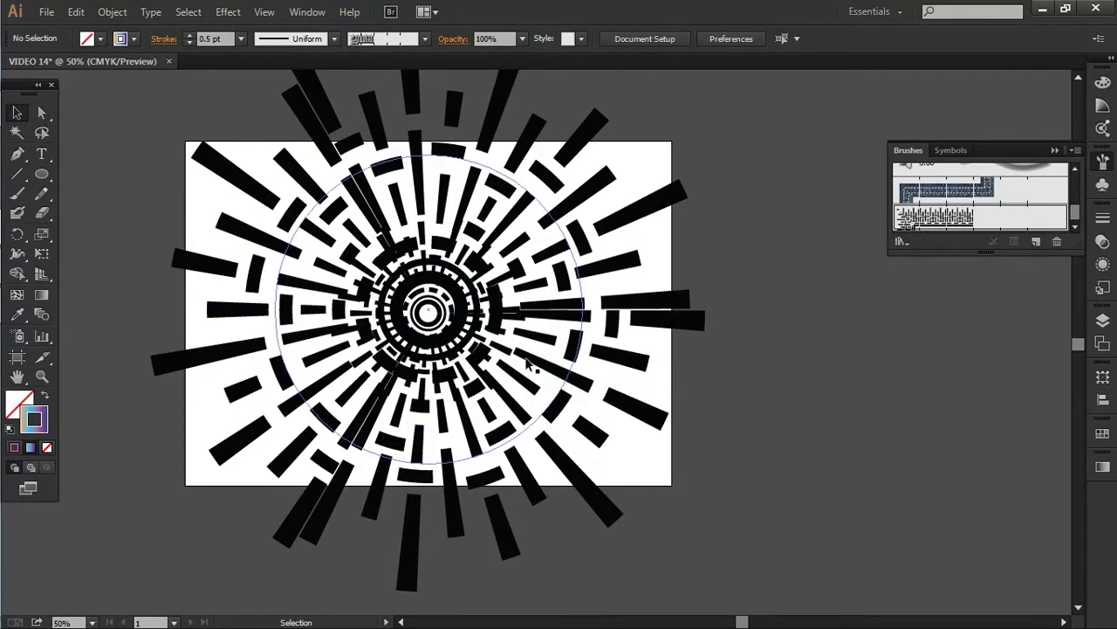
Set the burst artwork's stroke weight to 1 pt
left_click(522, 349)
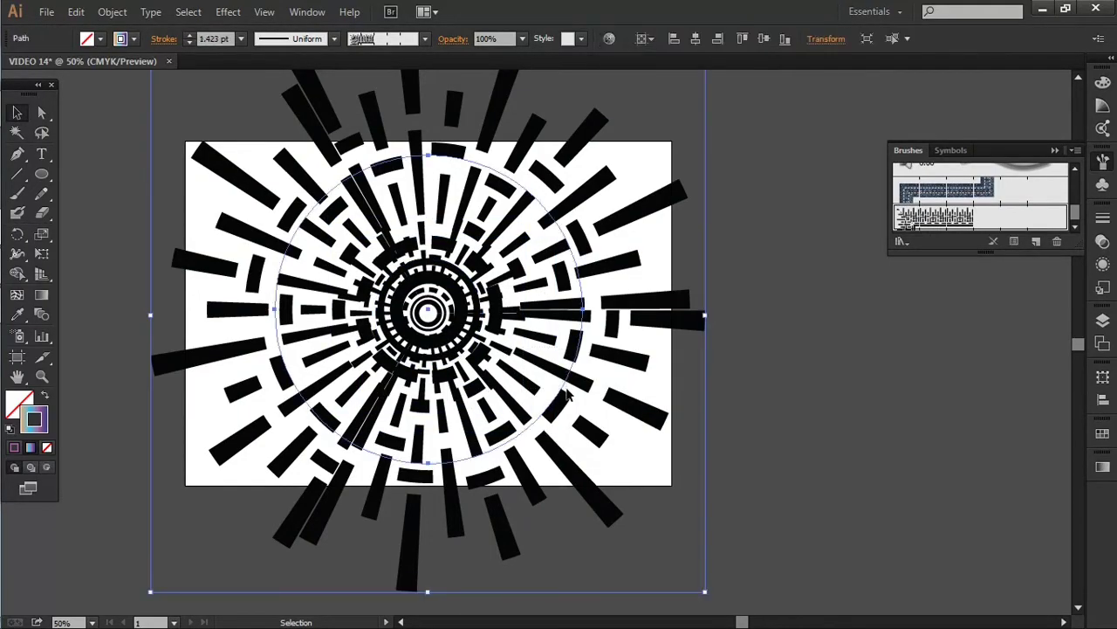
left_click(242, 38)
left_click(269, 110)
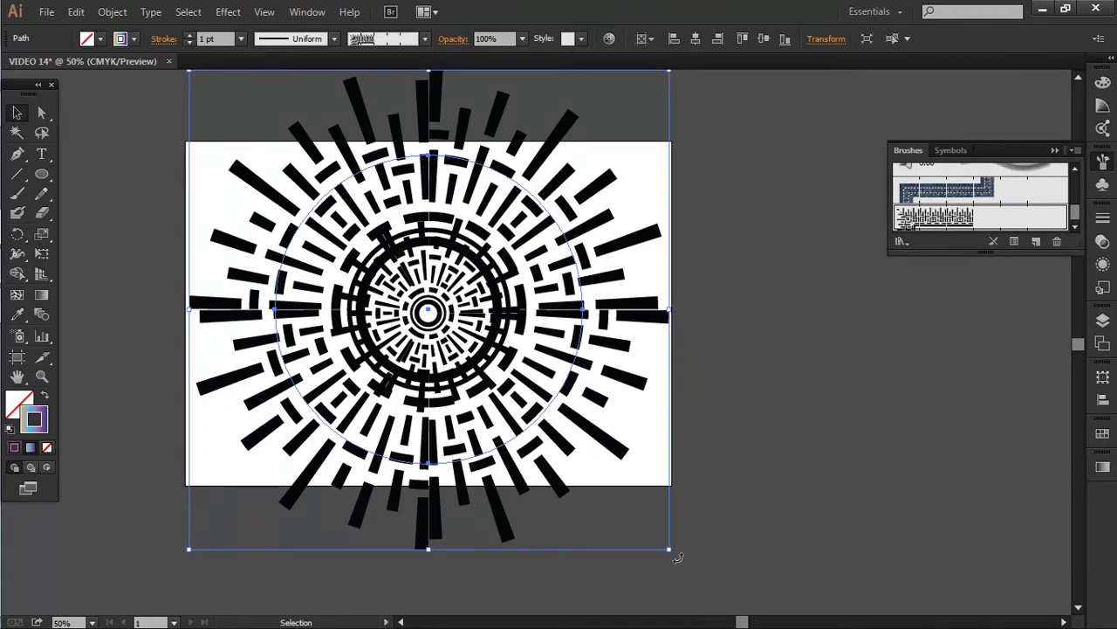
left_click_drag(678, 557, 564, 605)
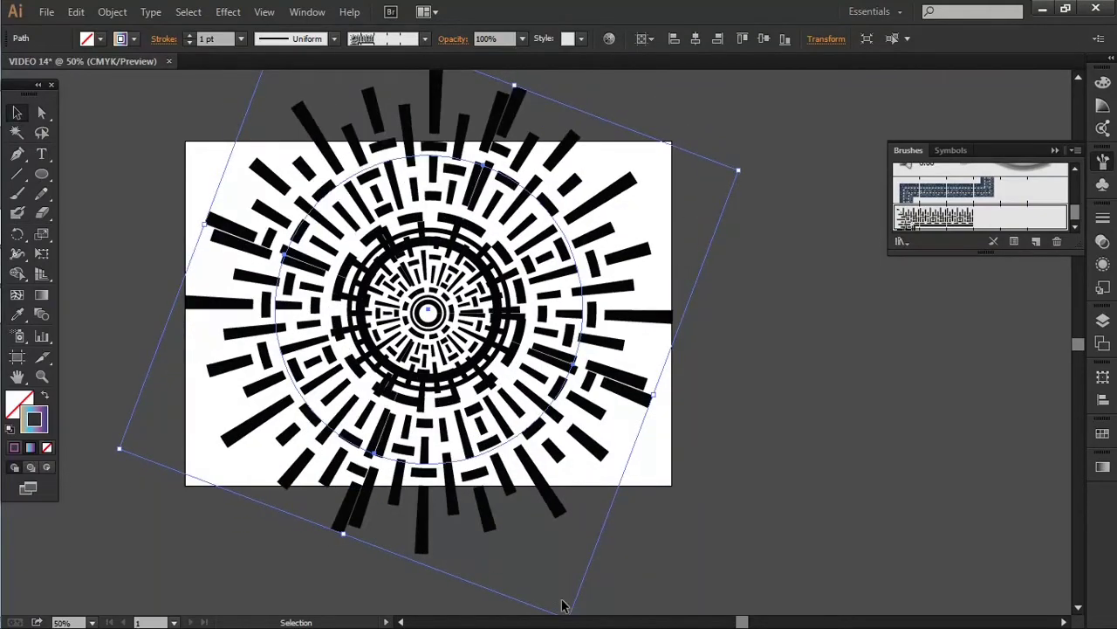
left_click_drag(747, 168, 786, 327)
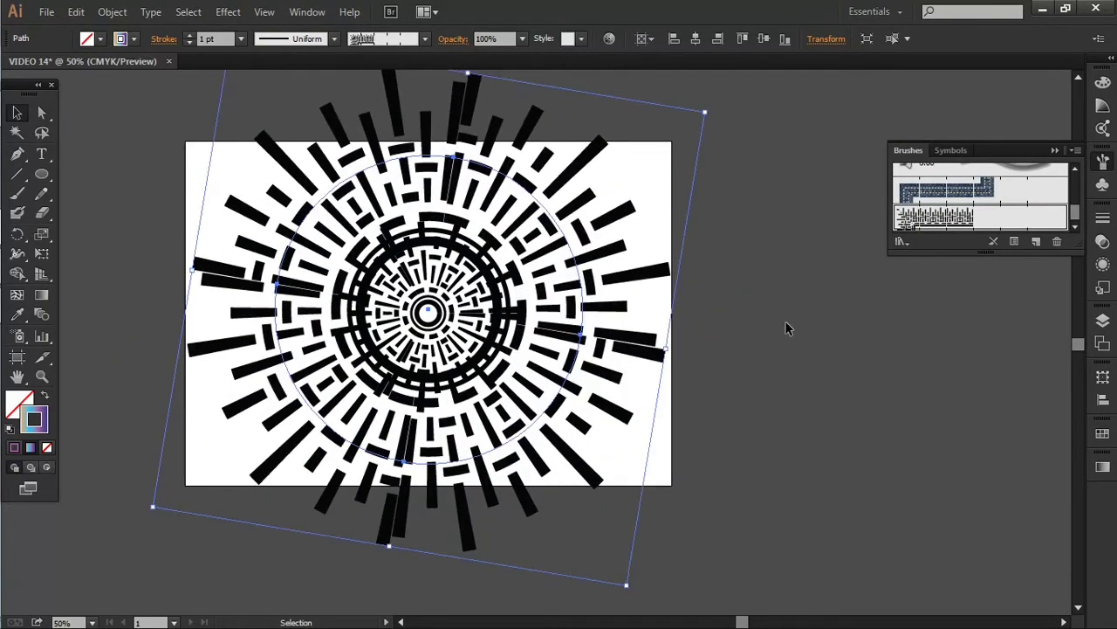
left_click(713, 225)
key("ctrl+z")
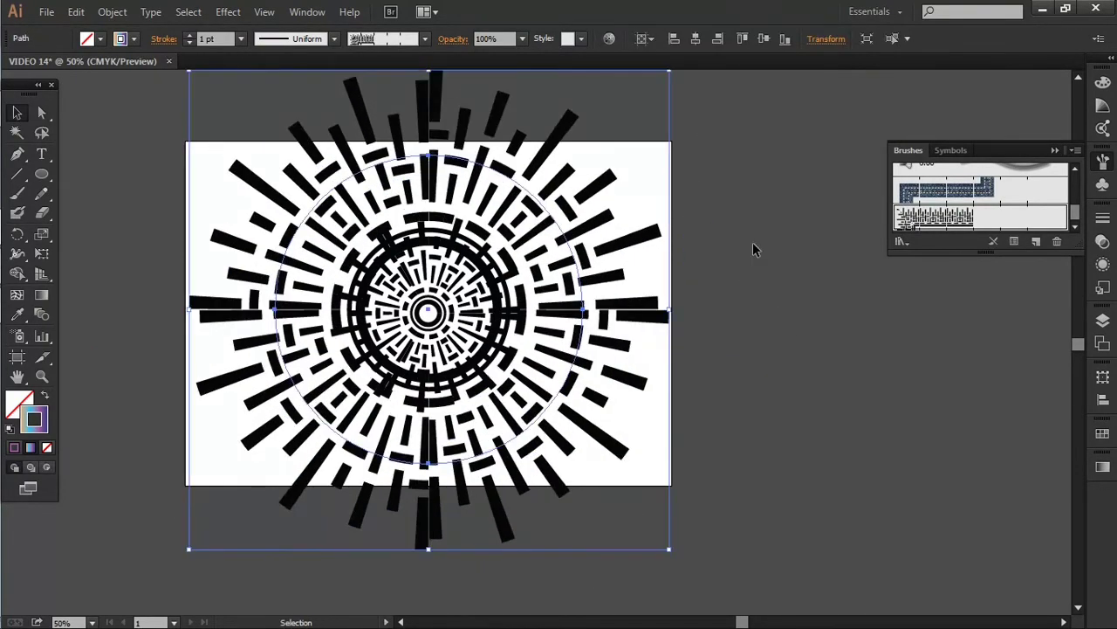
left_click(735, 243)
left_click_drag(732, 236, 275, 398)
Expand the appearance of the brushed burst into plain shapes
left_click(716, 369)
left_click_drag(761, 241, 225, 441)
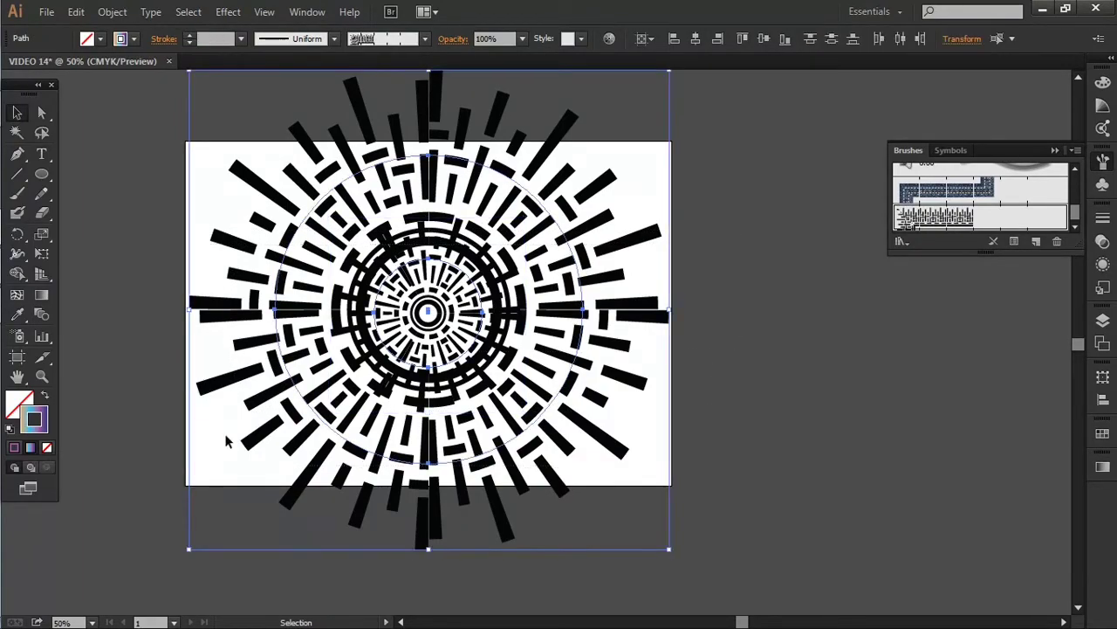
left_click(112, 11)
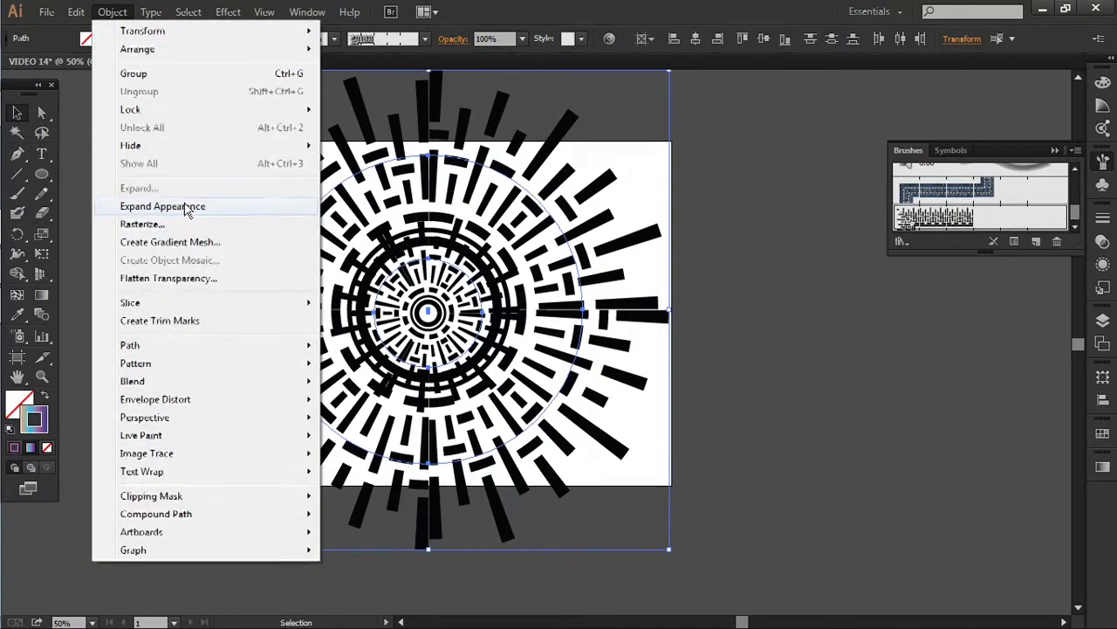
left_click(188, 206)
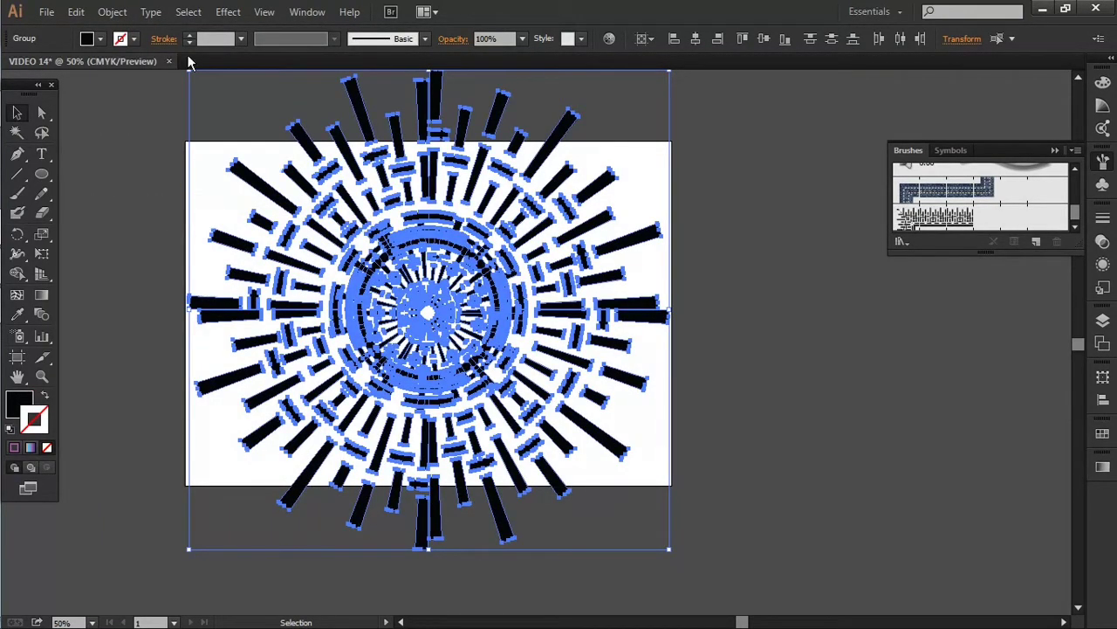
Unite the burst shapes with Pathfinder and centre them vertically on the artboard
left_click(1104, 401)
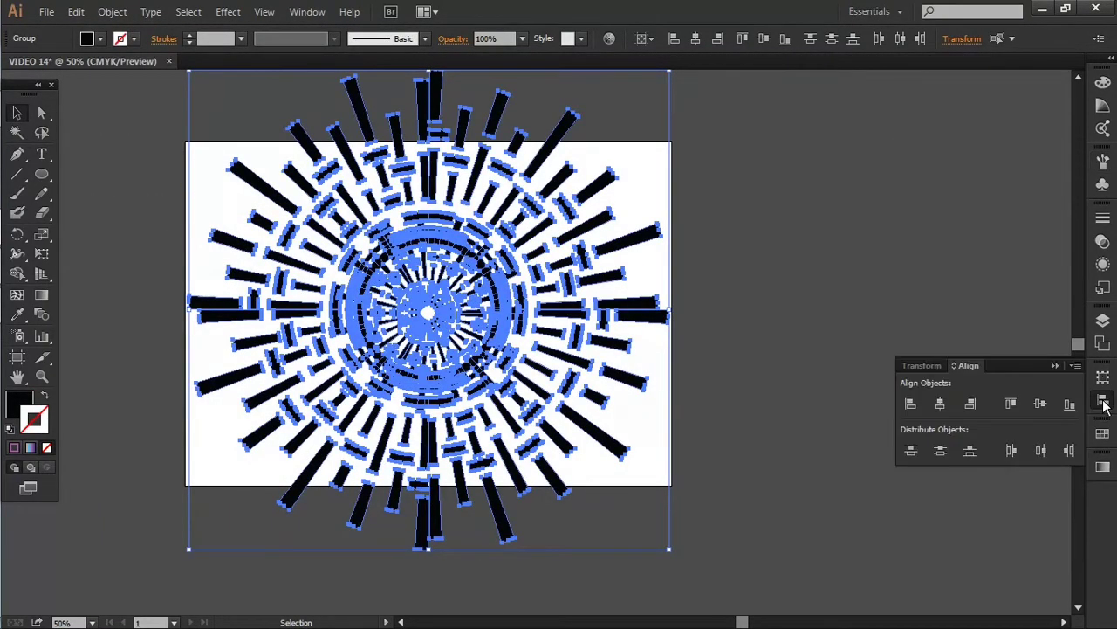
left_click(1105, 401)
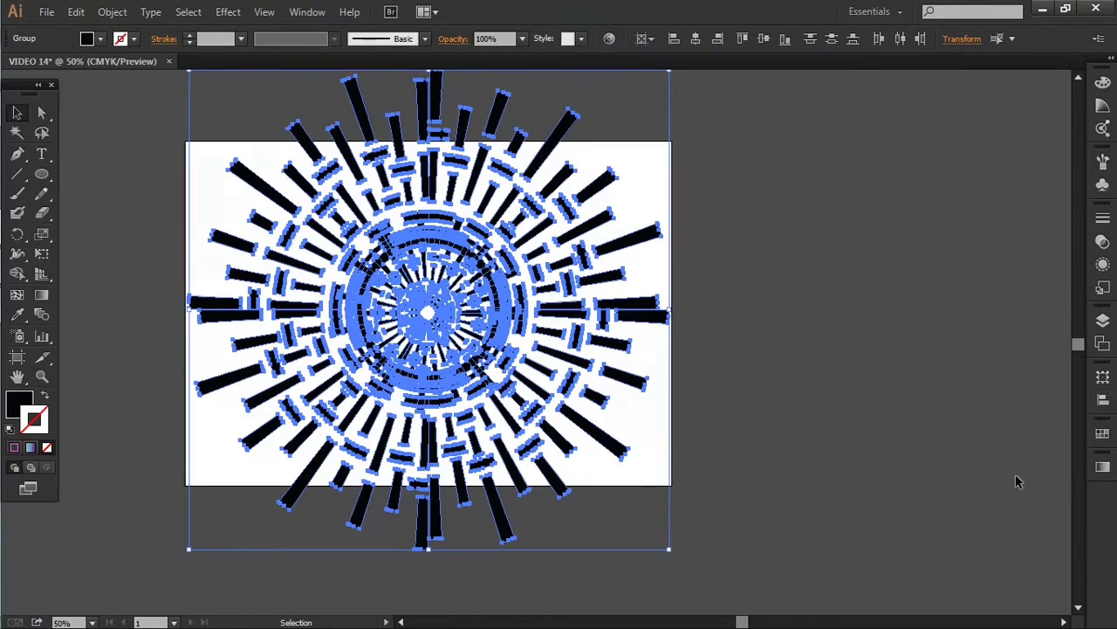
left_click(307, 11)
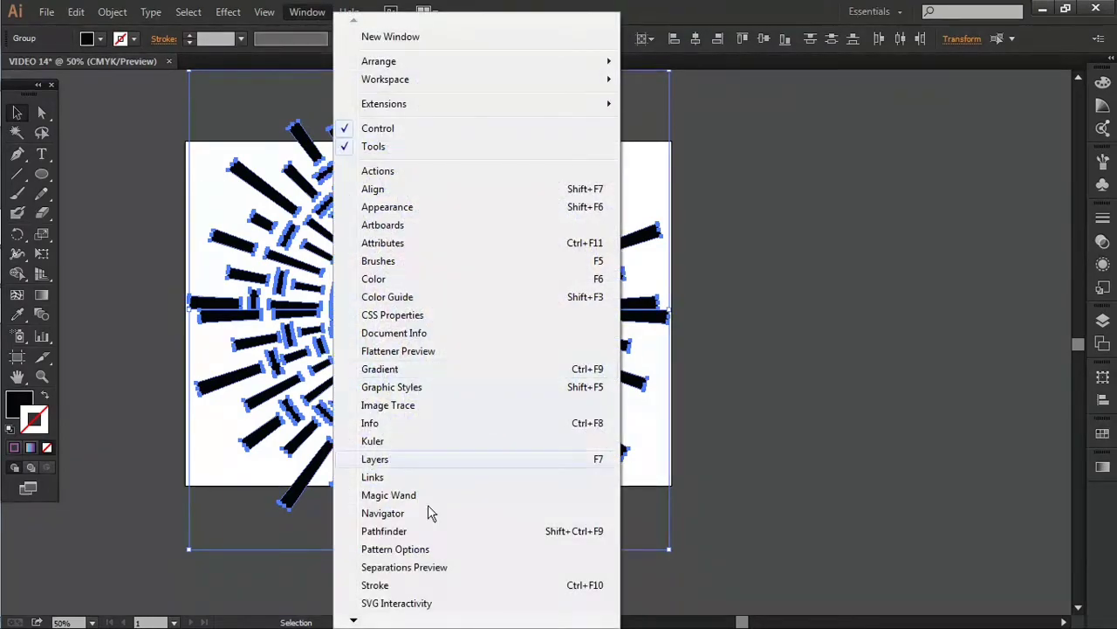
left_click(402, 533)
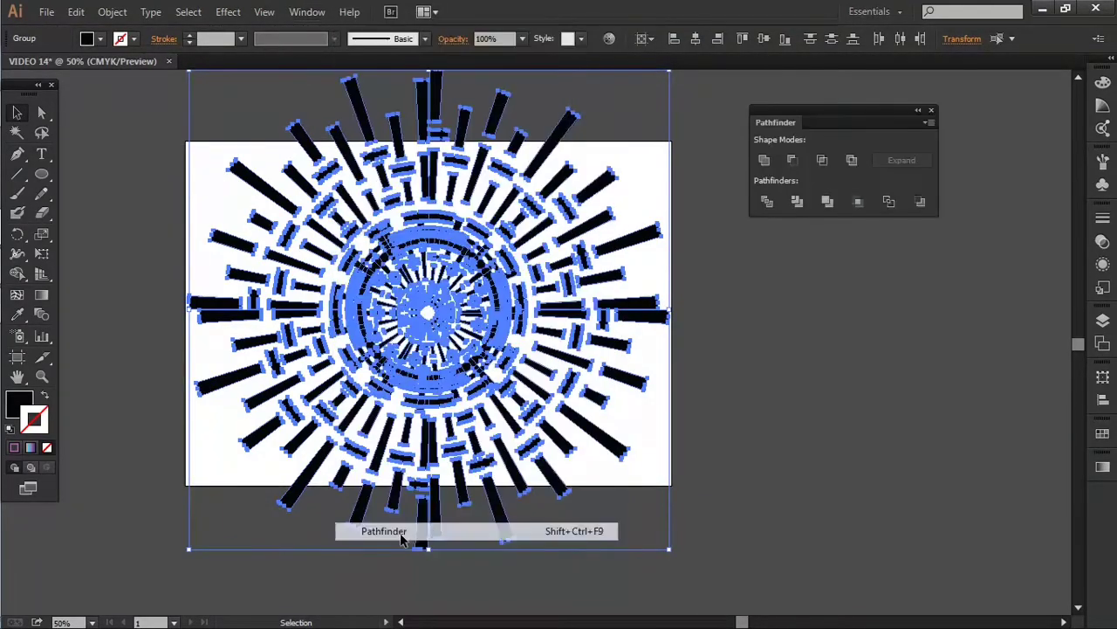
left_click(766, 164)
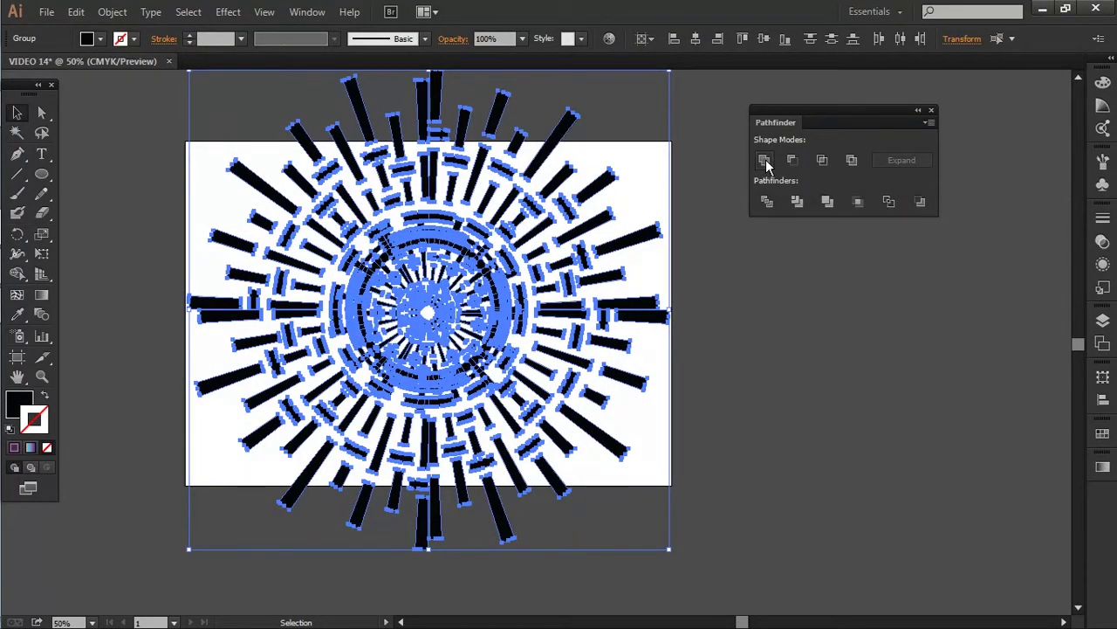
left_click(930, 111)
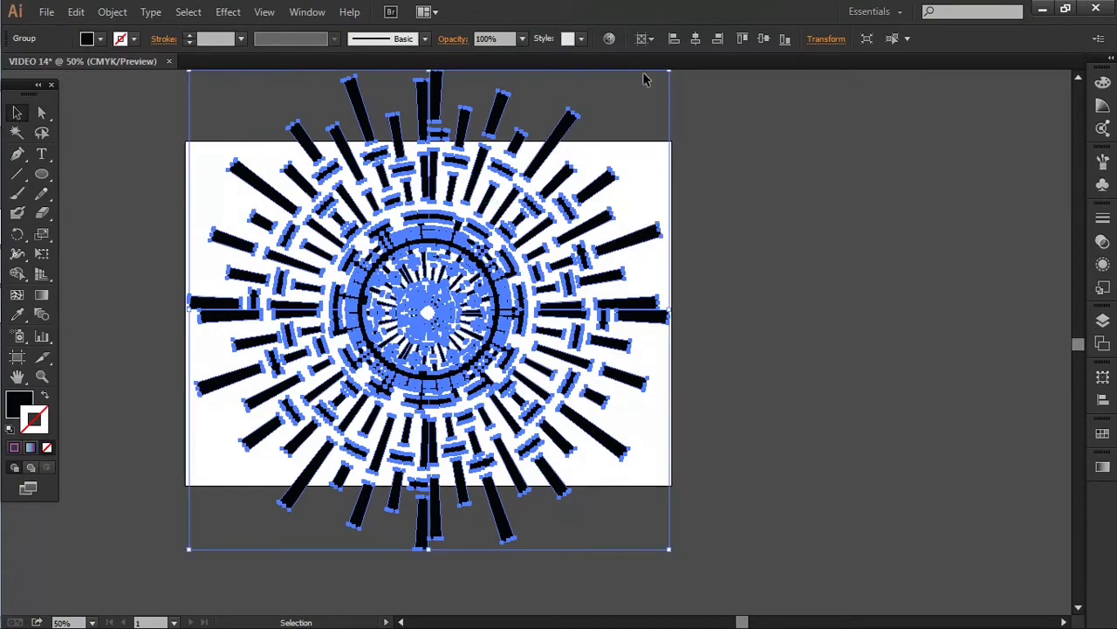
left_click(767, 40)
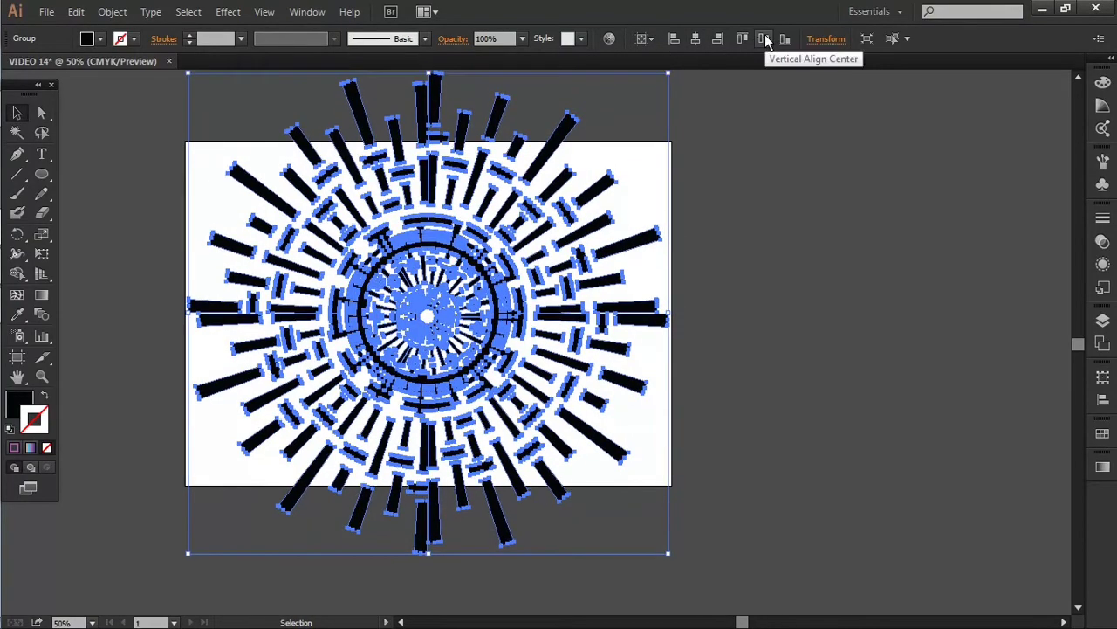
Make the united burst a compound path
left_click(776, 211)
left_click(502, 269)
key("x")
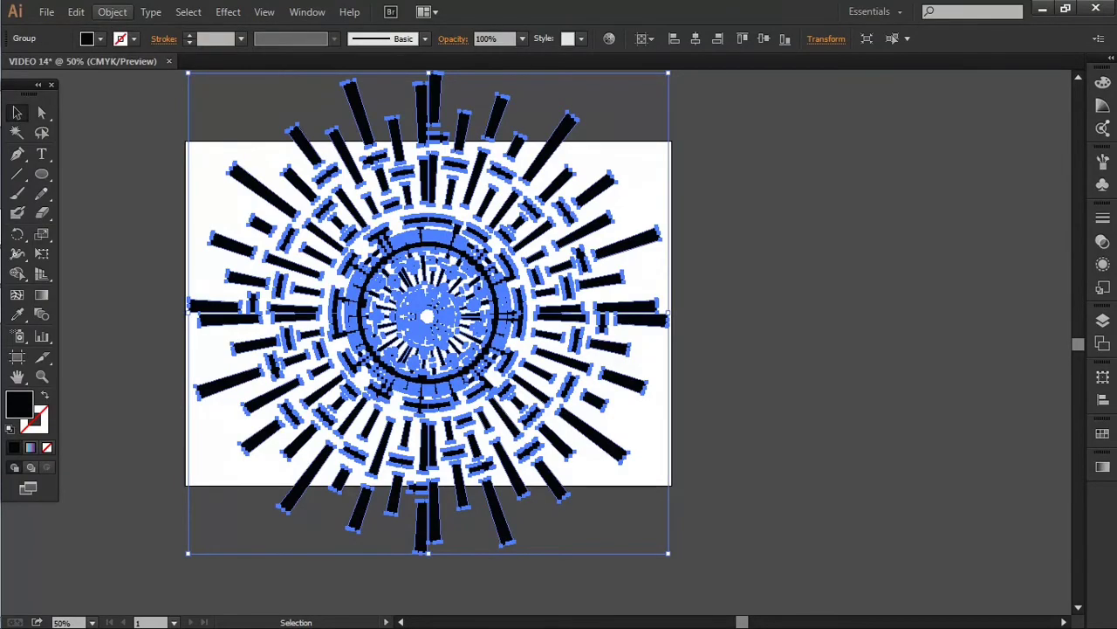
left_click(111, 11)
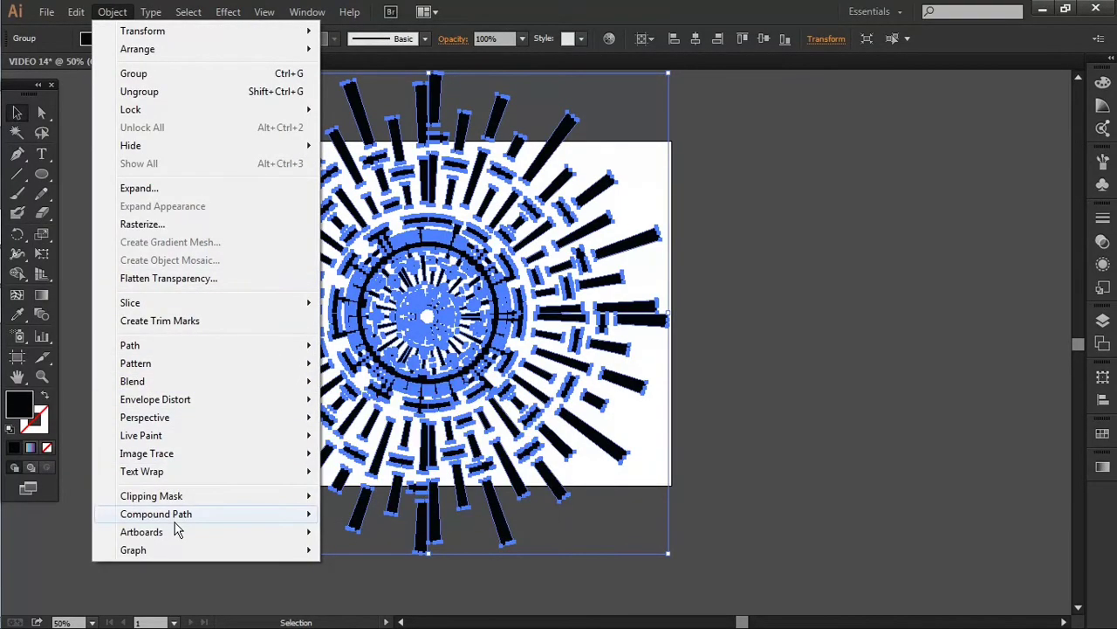
mouse_move(178, 514)
left_click(364, 517)
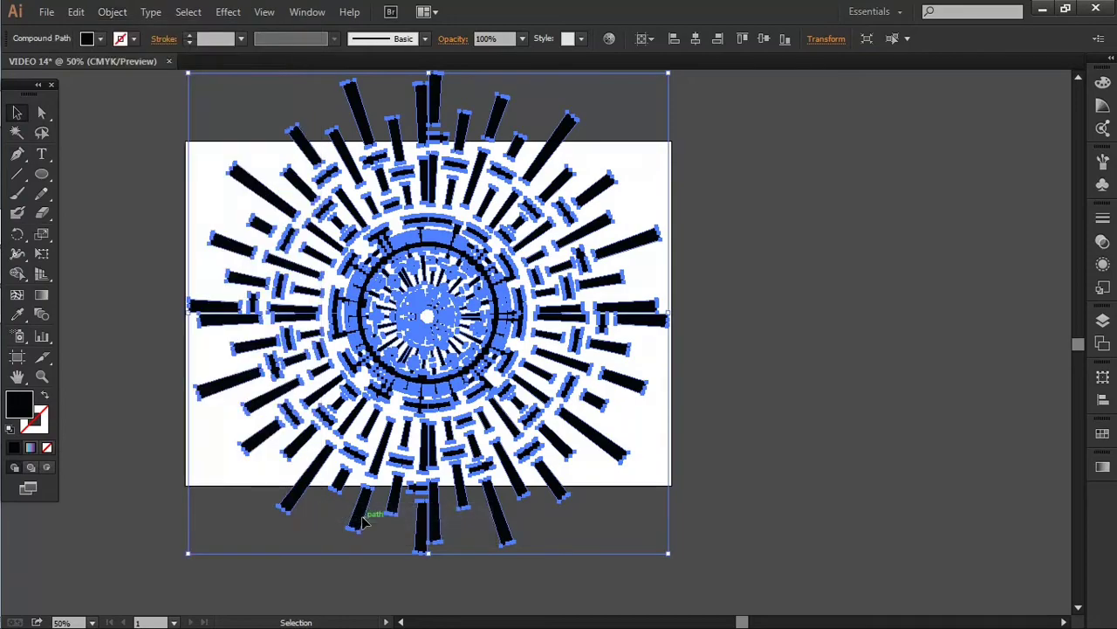
left_click(793, 408)
scroll(771, 367, "down", 2)
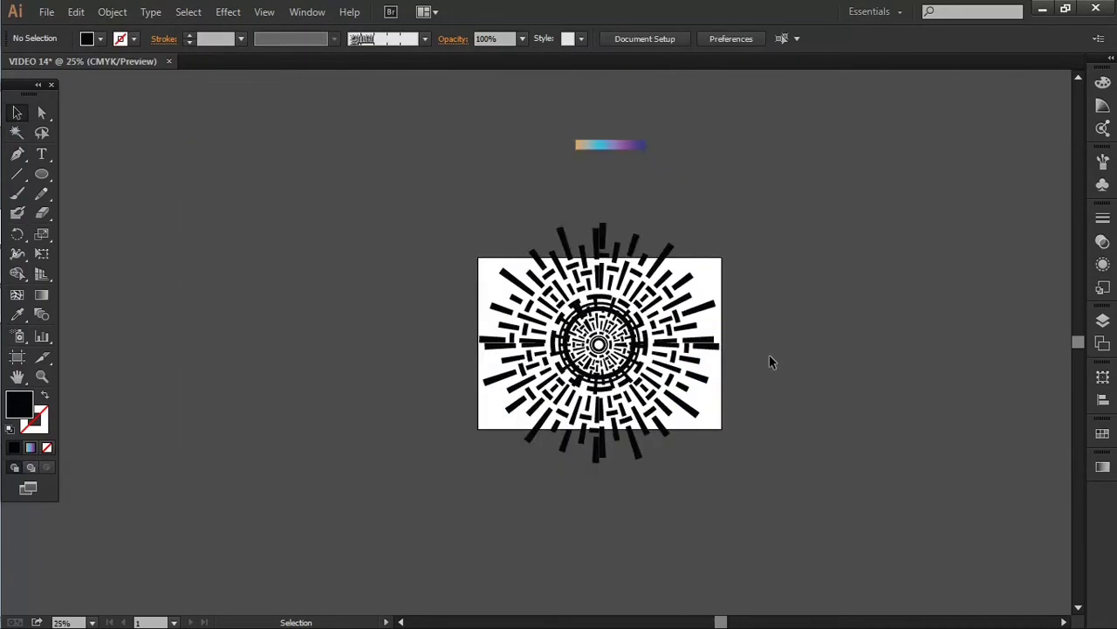
Draw a large rectangle over the artboard and centre it horizontally and vertically
left_click_drag(769, 354, 742, 405)
scroll(617, 426, "up", 1)
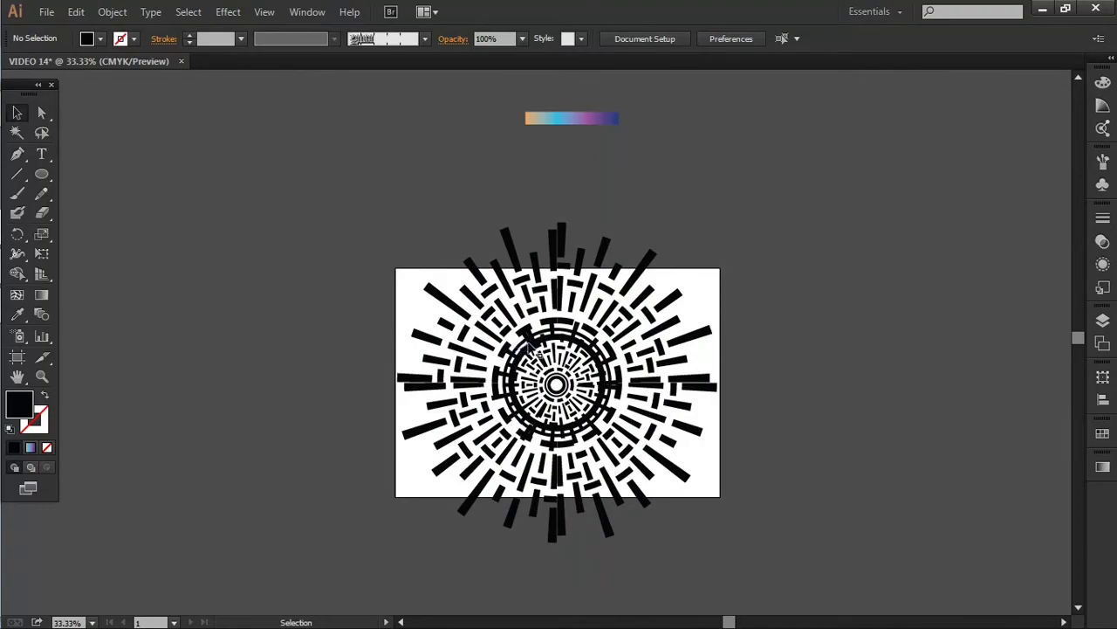
key("m")
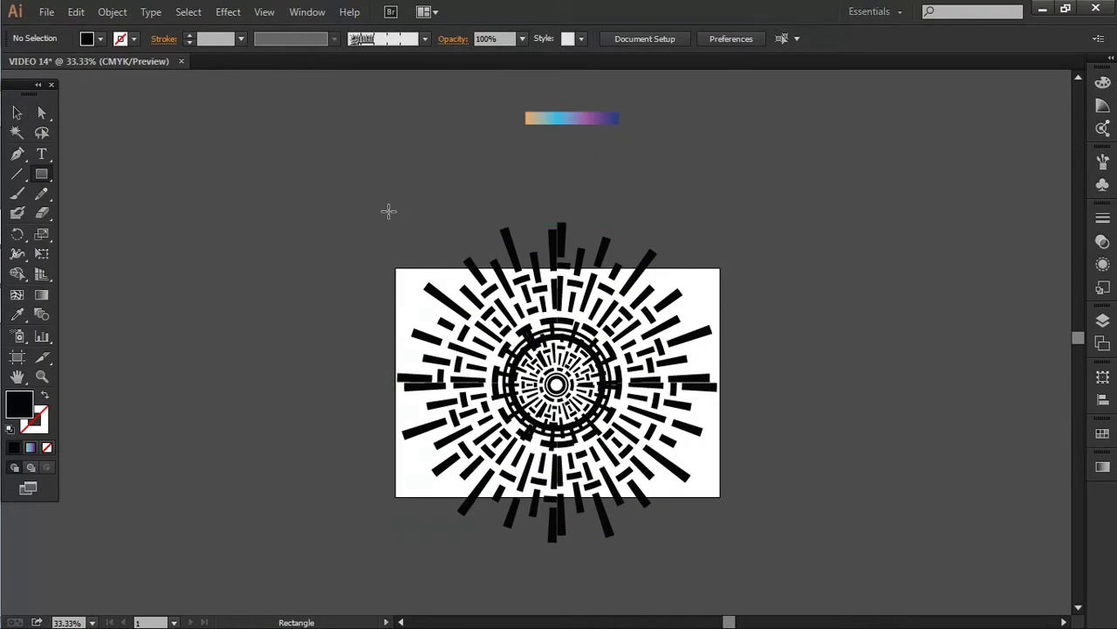
left_click_drag(372, 200, 747, 579)
key("v")
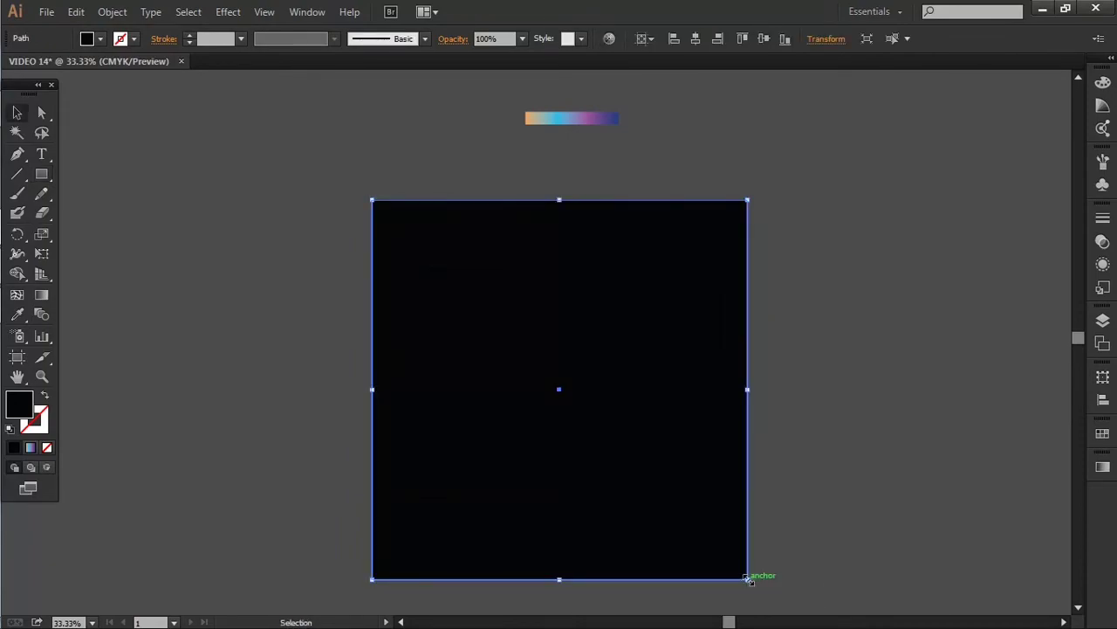
left_click(717, 39)
left_click(763, 40)
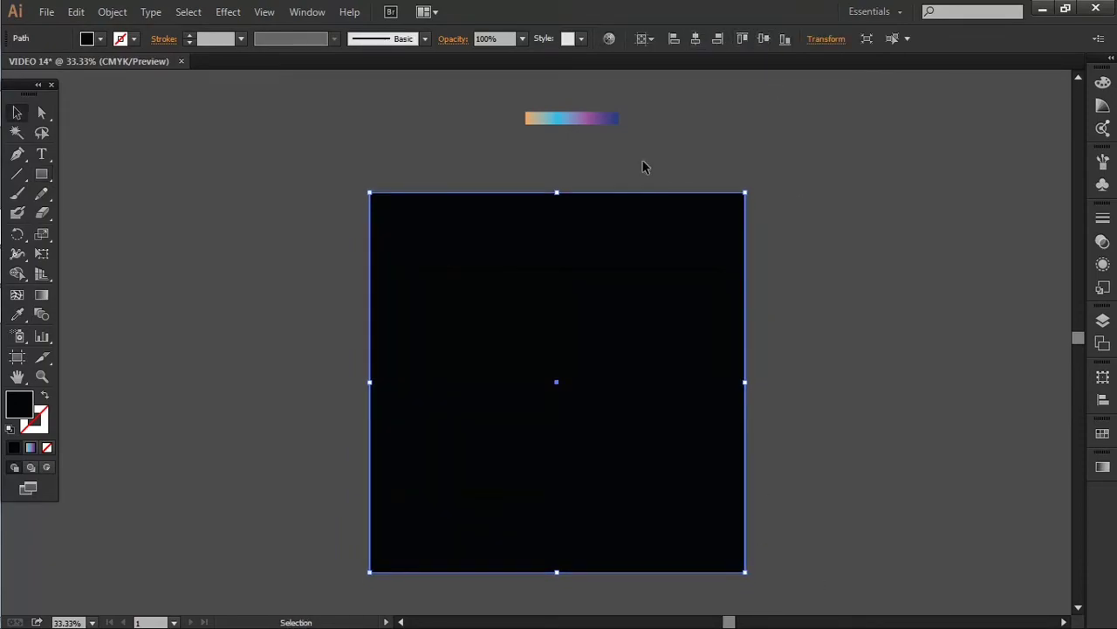
Fill the rectangle with the gradient bar's colours and make the gradient radial
key("i")
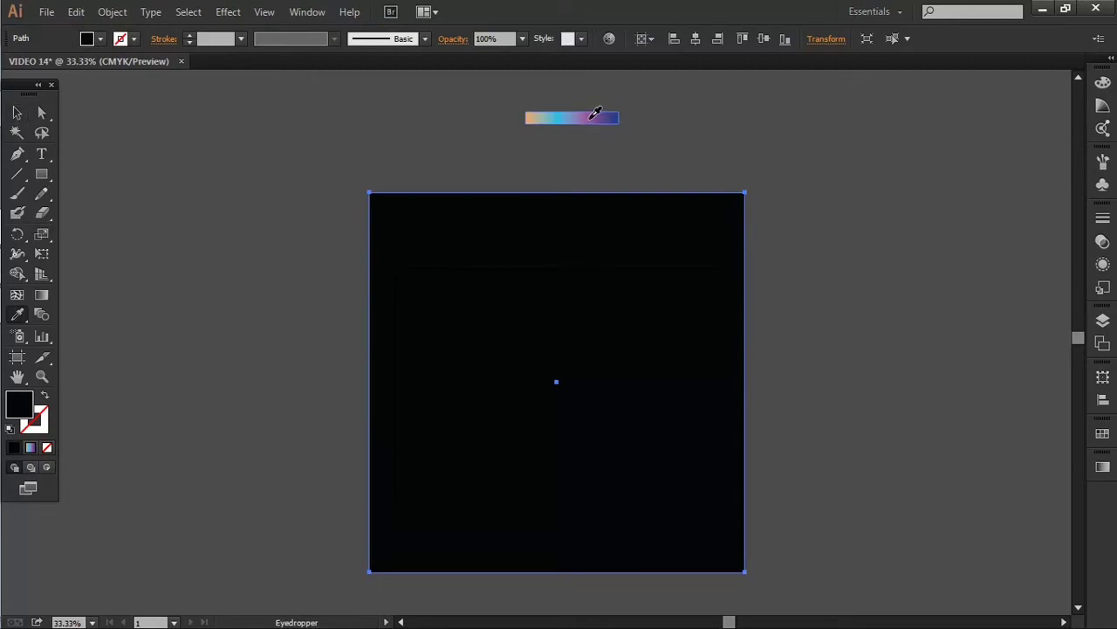
left_click(592, 118)
key("v")
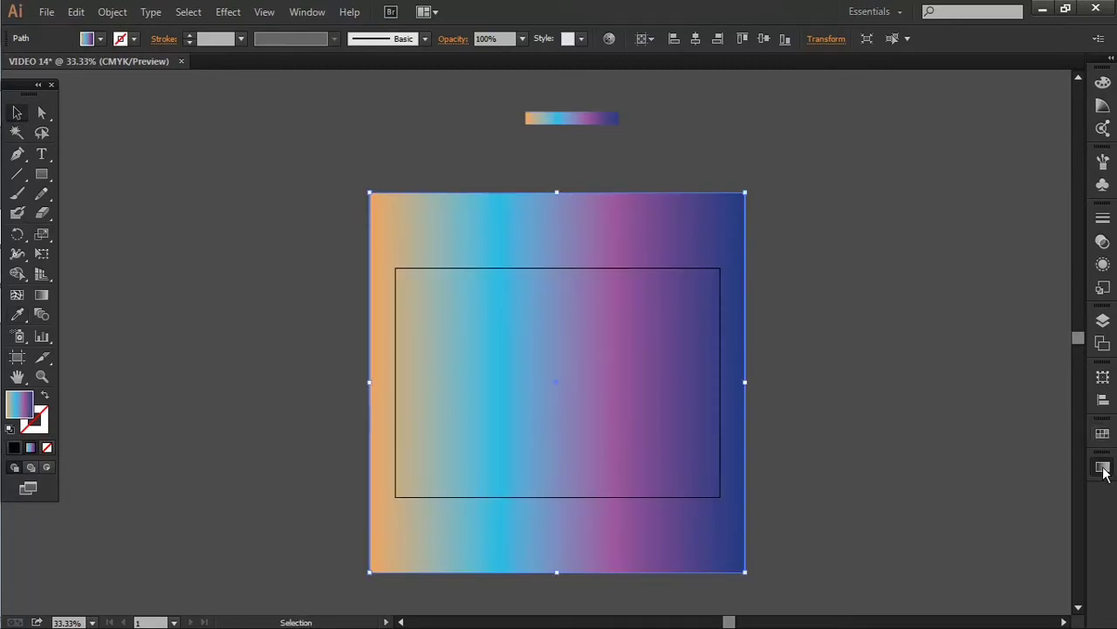
left_click(1103, 466)
left_click(1023, 451)
left_click(988, 477)
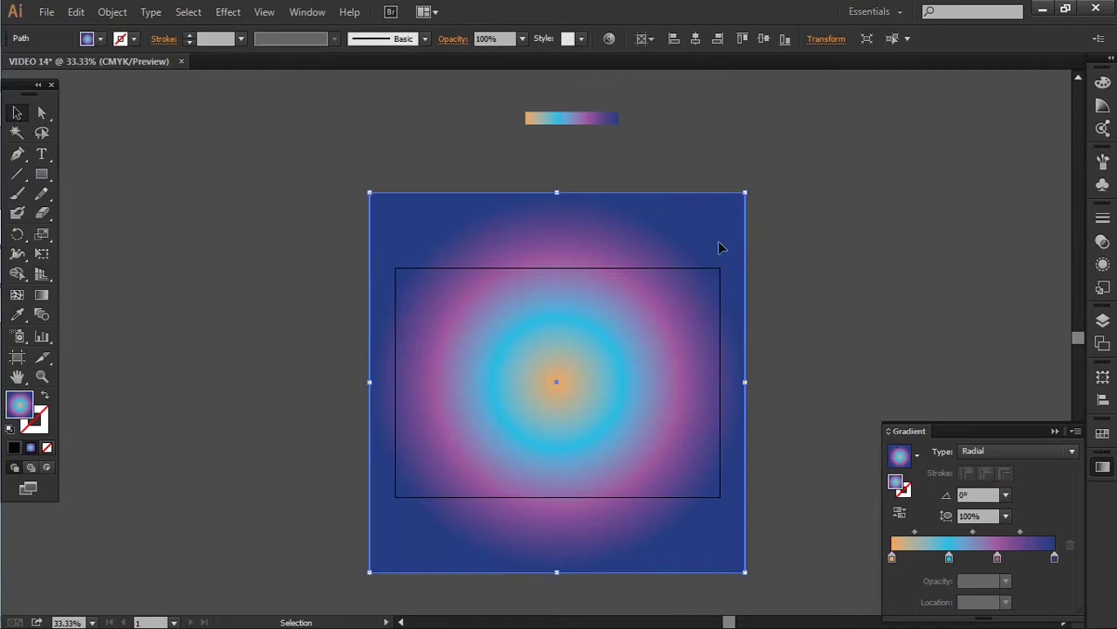
Shrink the gradient square slightly around its centre
key("shift+x")
left_click_drag(748, 204, 590, 427)
left_click(752, 197)
left_click_drag(747, 188, 697, 238)
key("shift+x")
left_click_drag(776, 218, 485, 491)
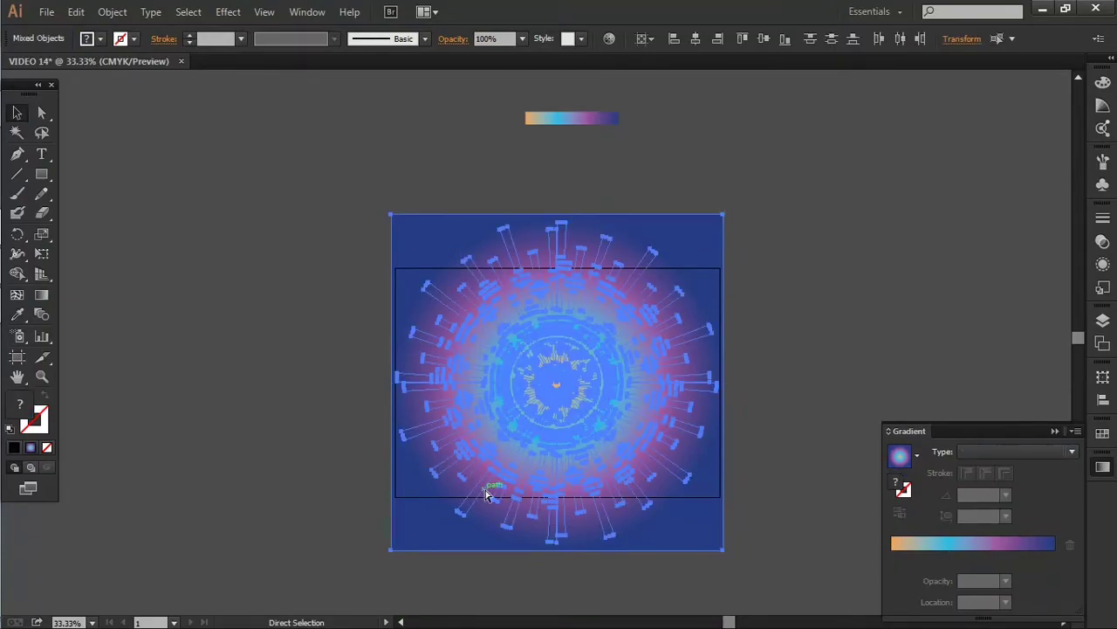
key("ctrl+7")
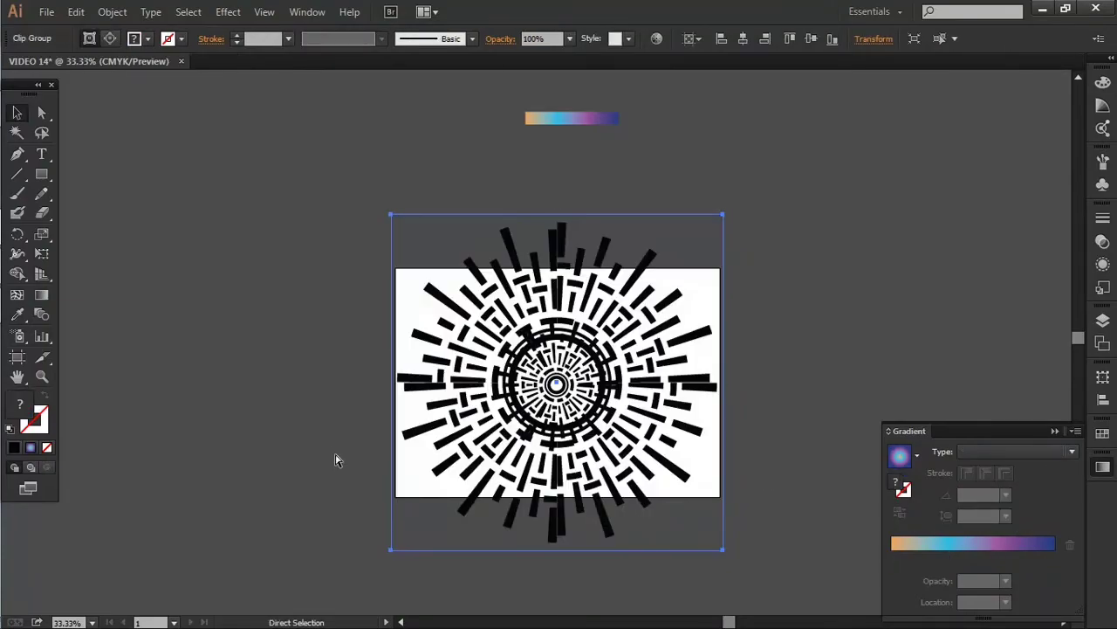
key("ctrl+z")
key("ctrl+z")
Send the radial-gradient rectangle behind the dashes
left_click(717, 243)
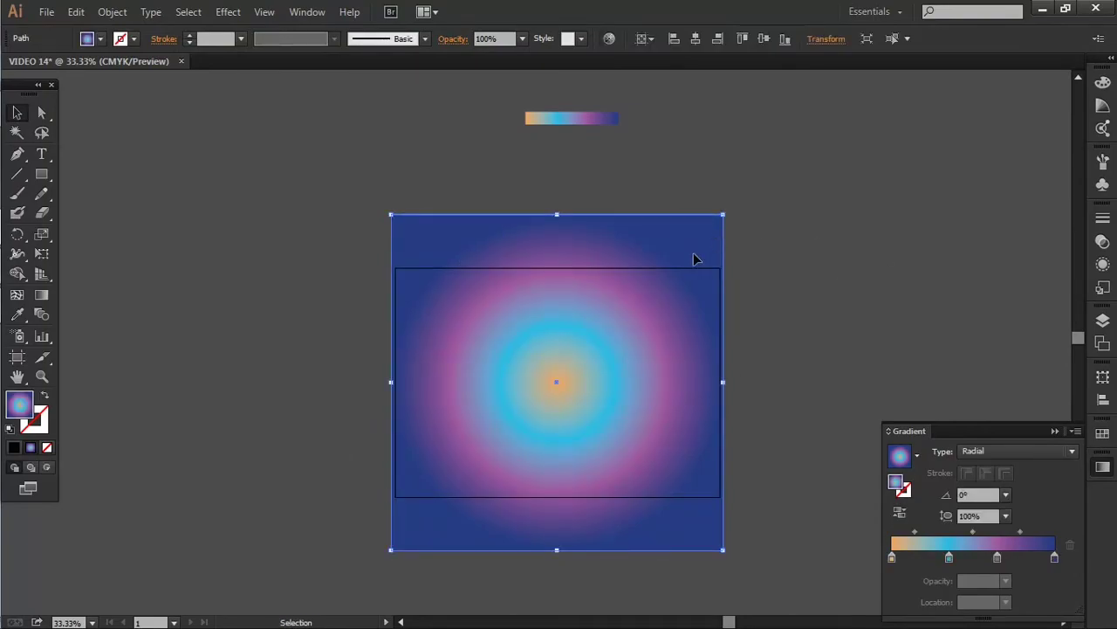
right_click(696, 258)
mouse_move(776, 490)
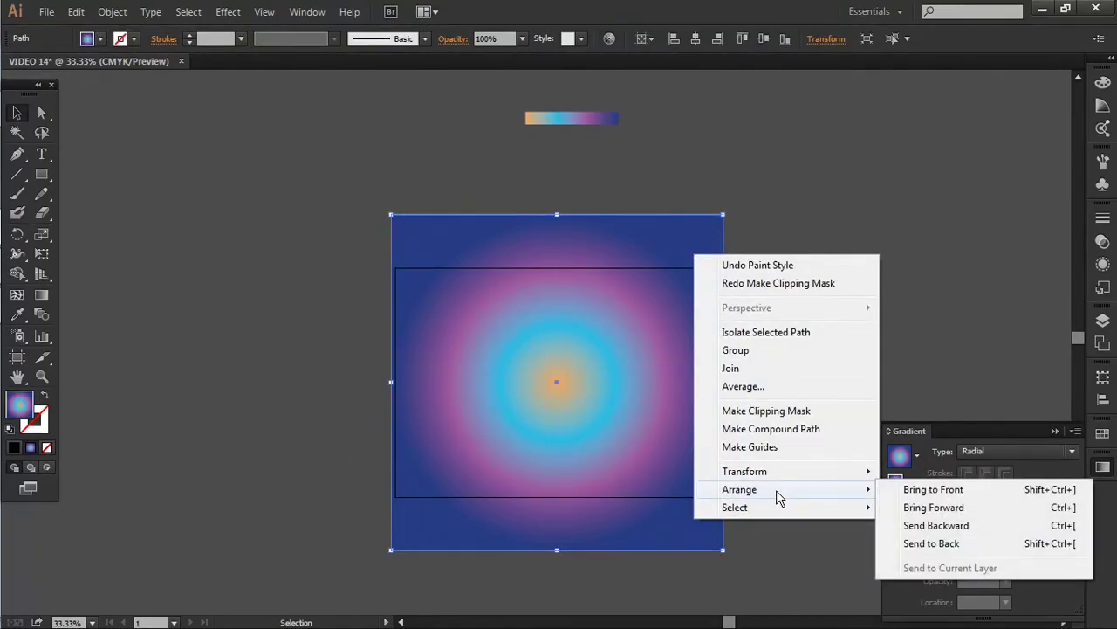
left_click(931, 543)
Clip the gradient rectangle to the dash burst with a clipping mask, confirming the complex mask
left_click_drag(798, 279, 718, 482)
right_click(541, 356)
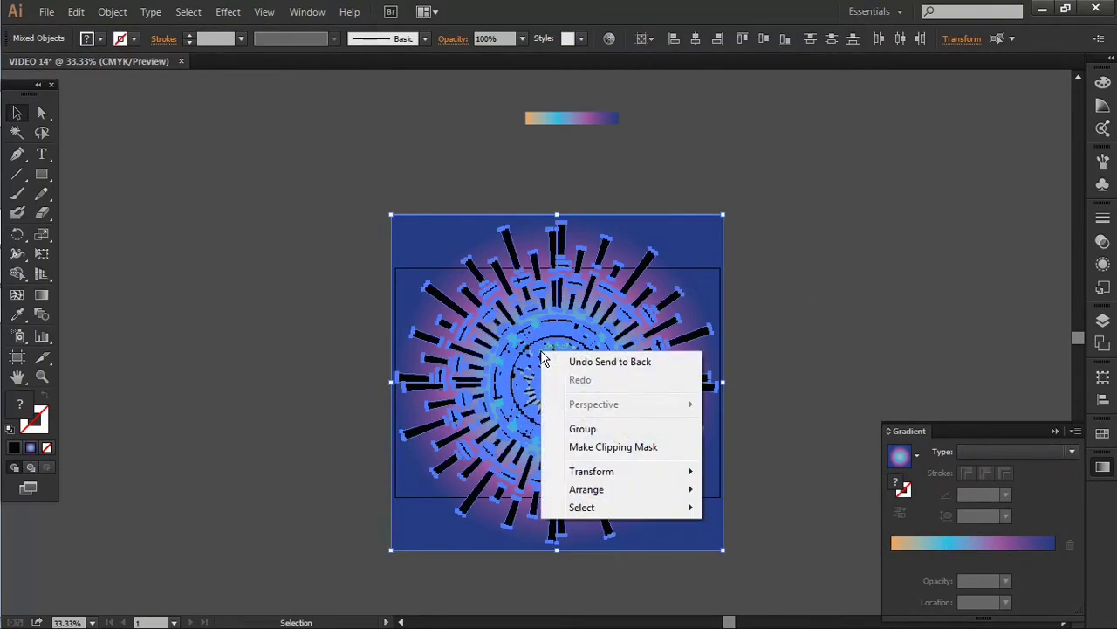
left_click(616, 446)
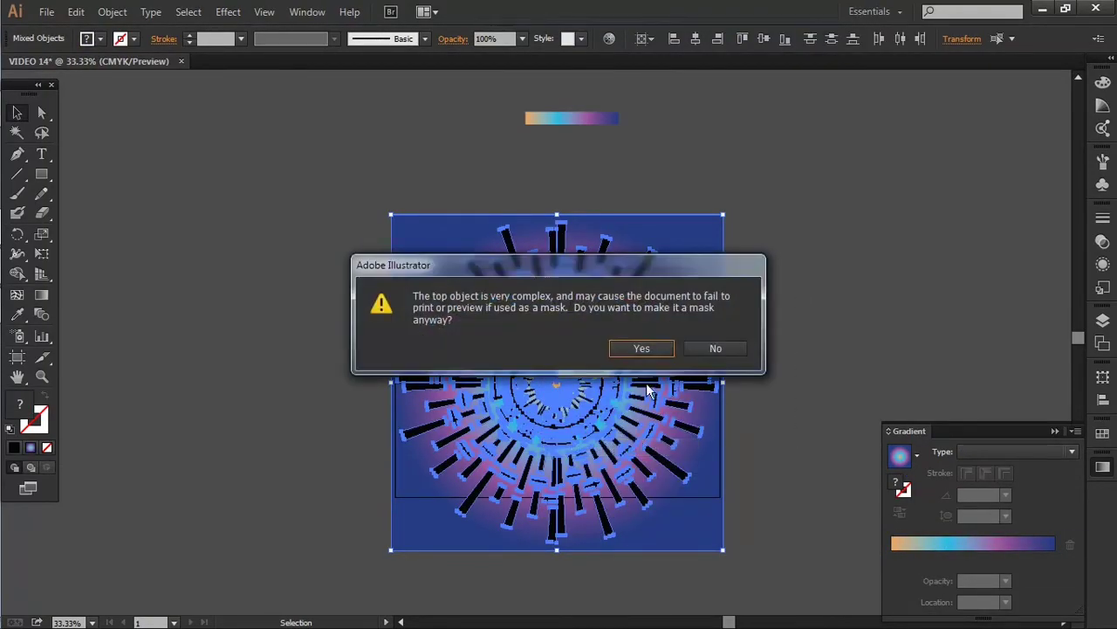
left_click(652, 348)
left_click(807, 283)
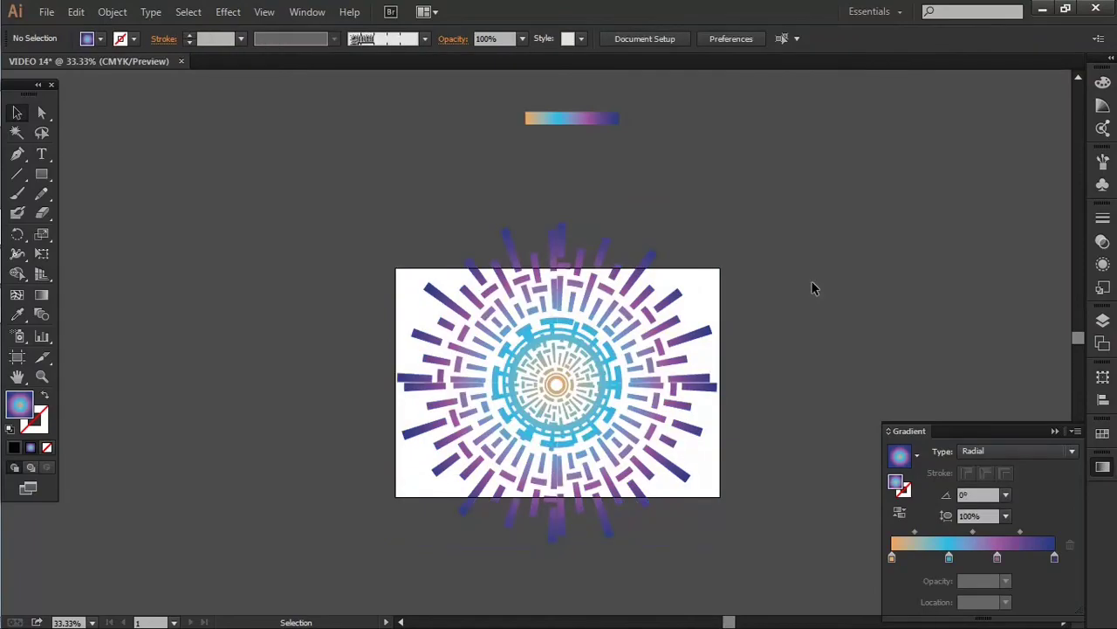
scroll(732, 481, "up", 1)
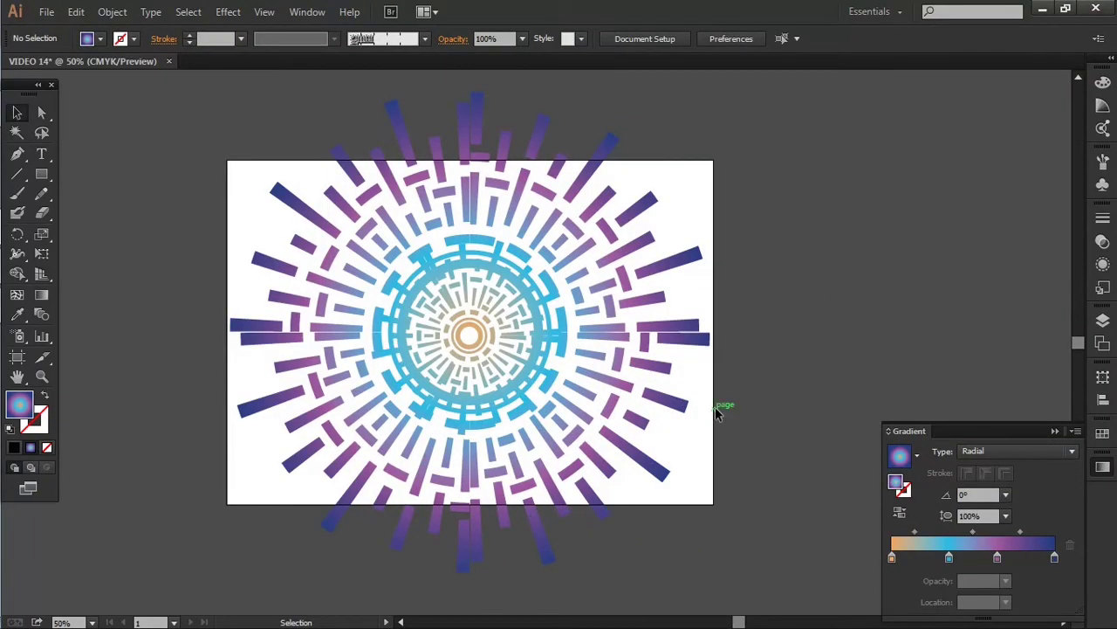
Draw a rectangle covering the artboard, its bottom edge aligned with the artboard's
left_click(41, 174)
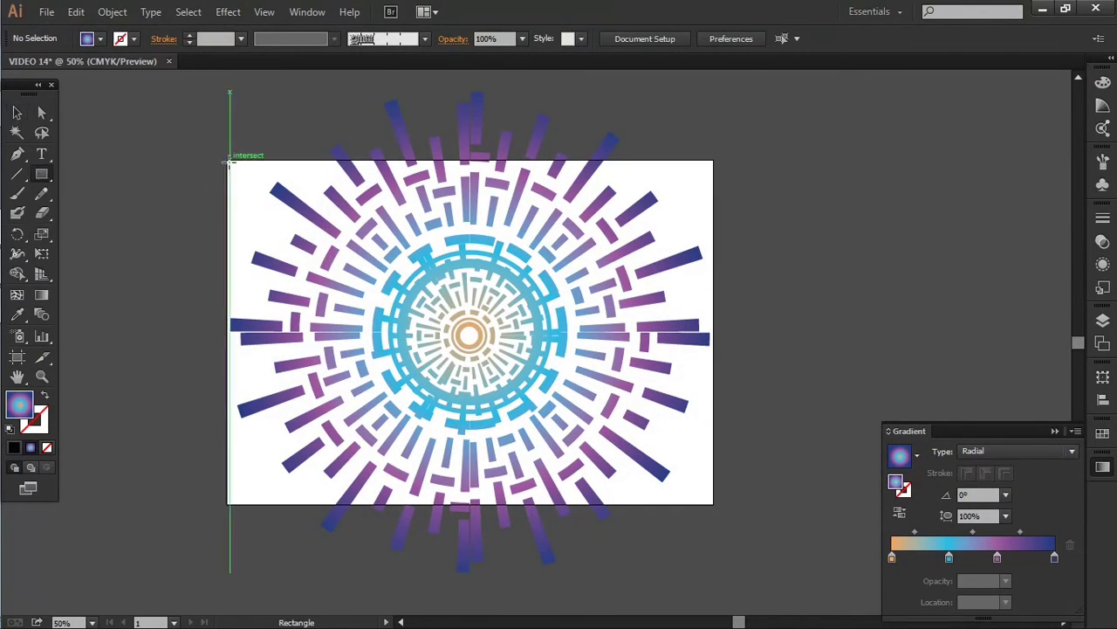
left_click_drag(228, 161, 714, 507)
key("v")
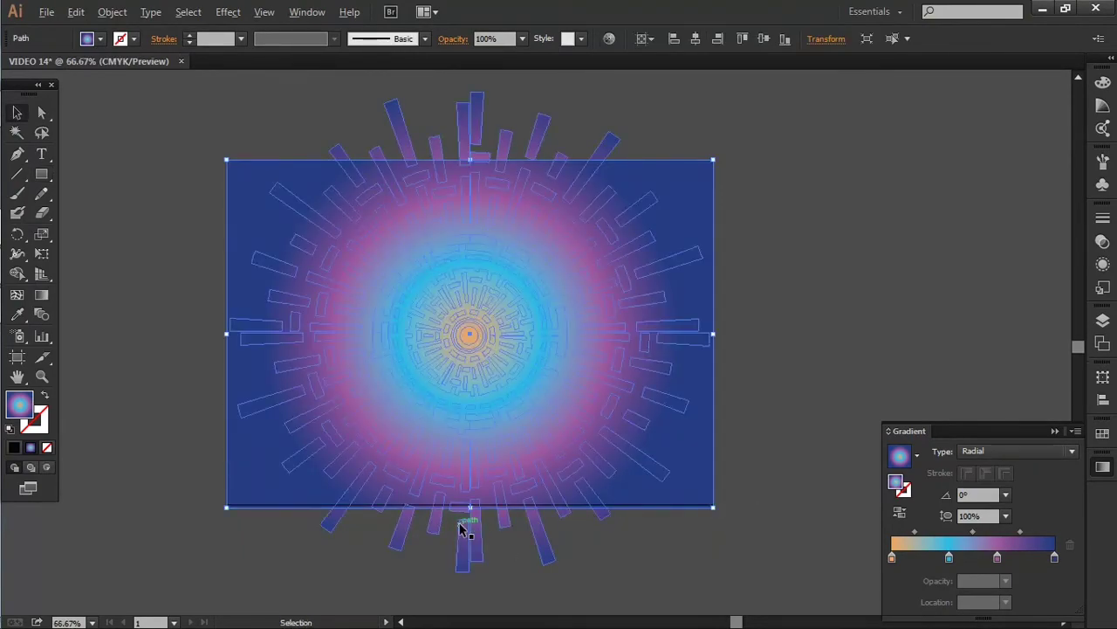
scroll(462, 524, "up", 3)
left_click_drag(493, 476, 495, 466)
scroll(492, 466, "down", 4)
Send the new rectangle behind the dash burst
left_click(770, 270)
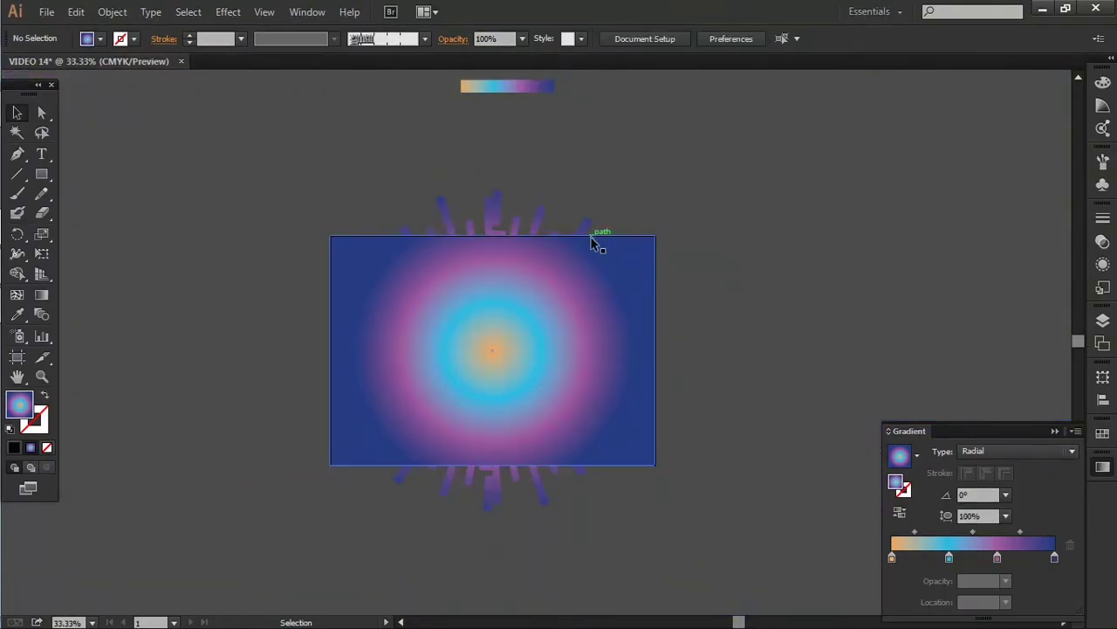
right_click(625, 254)
mouse_move(796, 491)
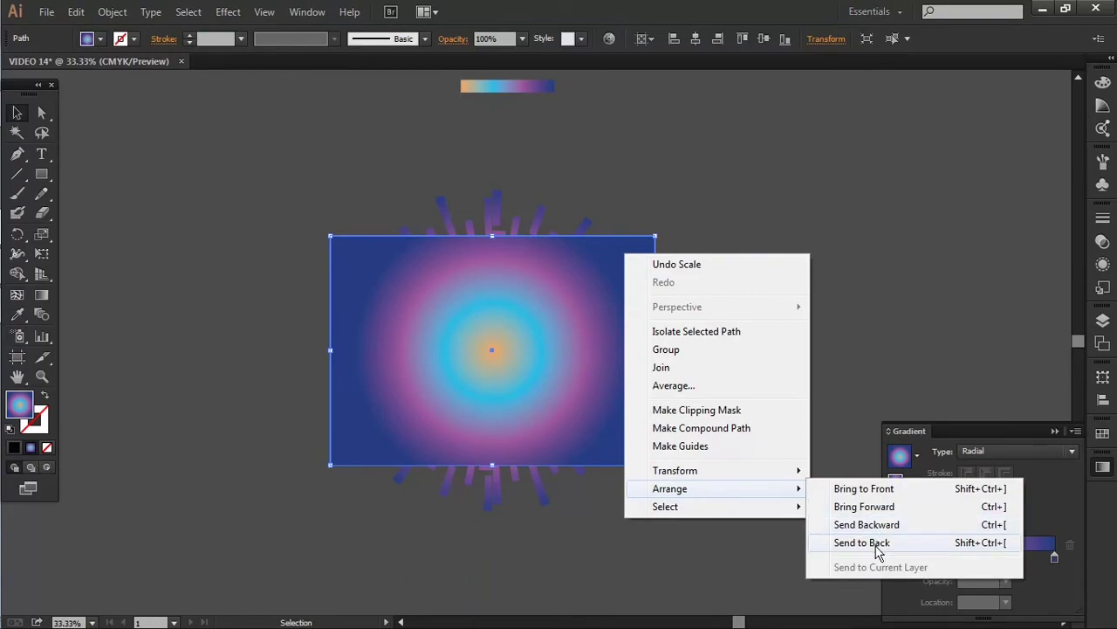
left_click(877, 545)
left_click(702, 313)
scroll(699, 312, "up", 1)
left_click_drag(648, 324, 736, 344)
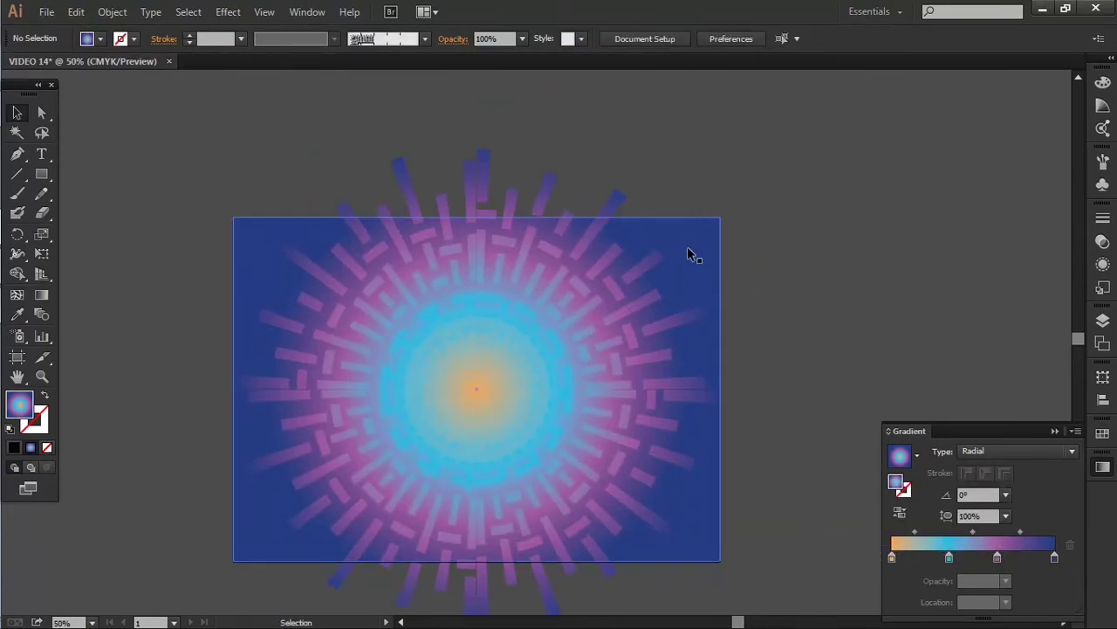
Fill the background rectangle with a dark navy swatch
left_click(685, 246)
scroll(690, 288, "up", 2)
scroll(687, 294, "up", 1)
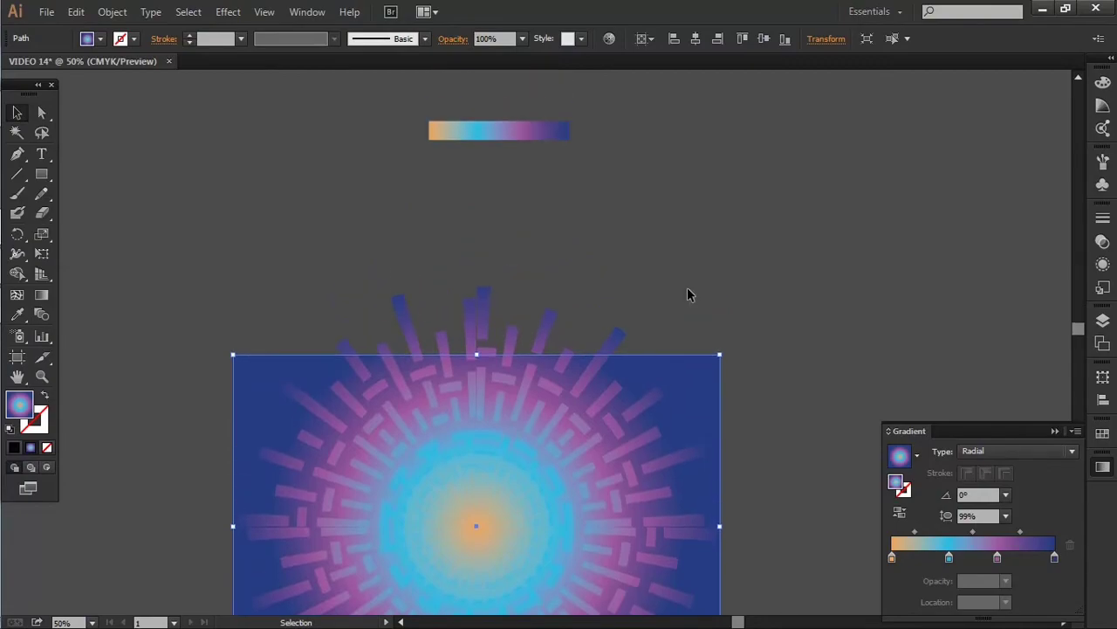
left_click(1102, 433)
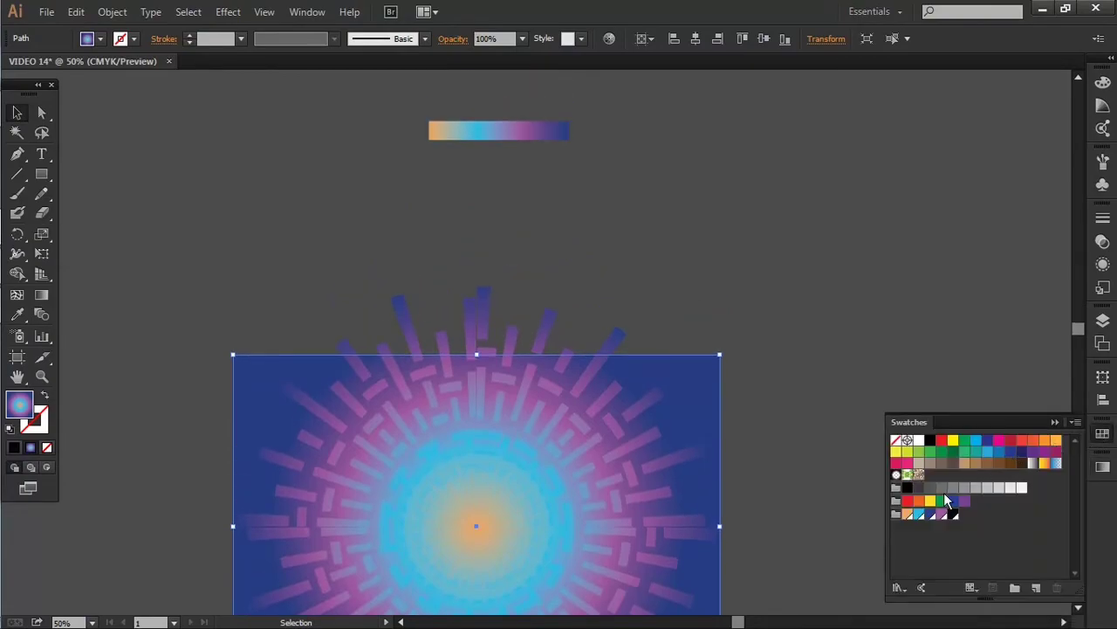
left_click(953, 515)
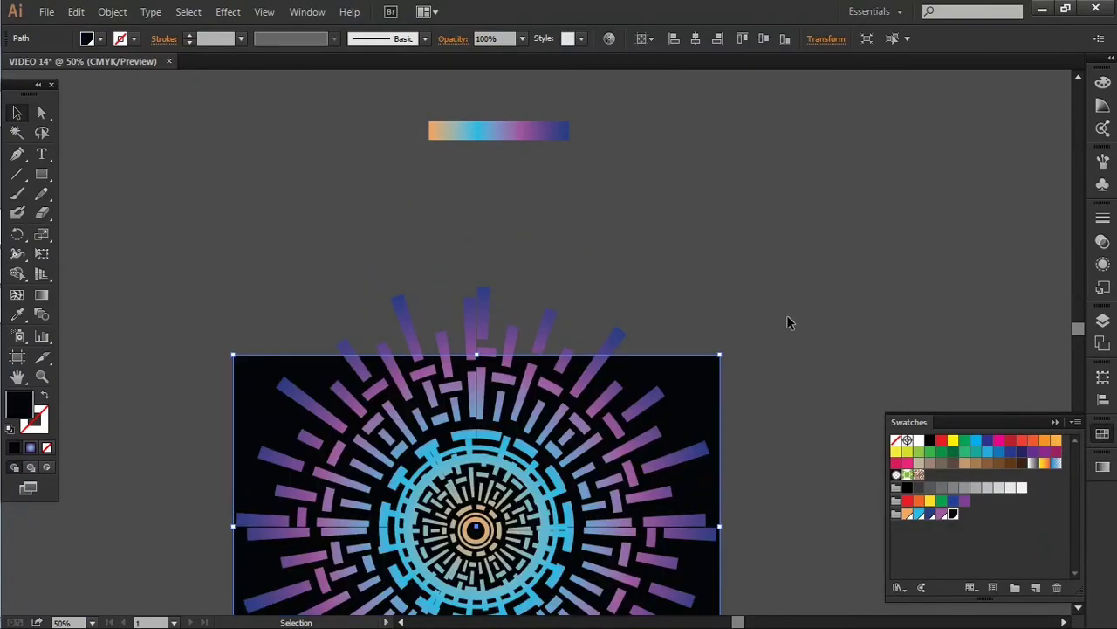
scroll(788, 320, "down", 5)
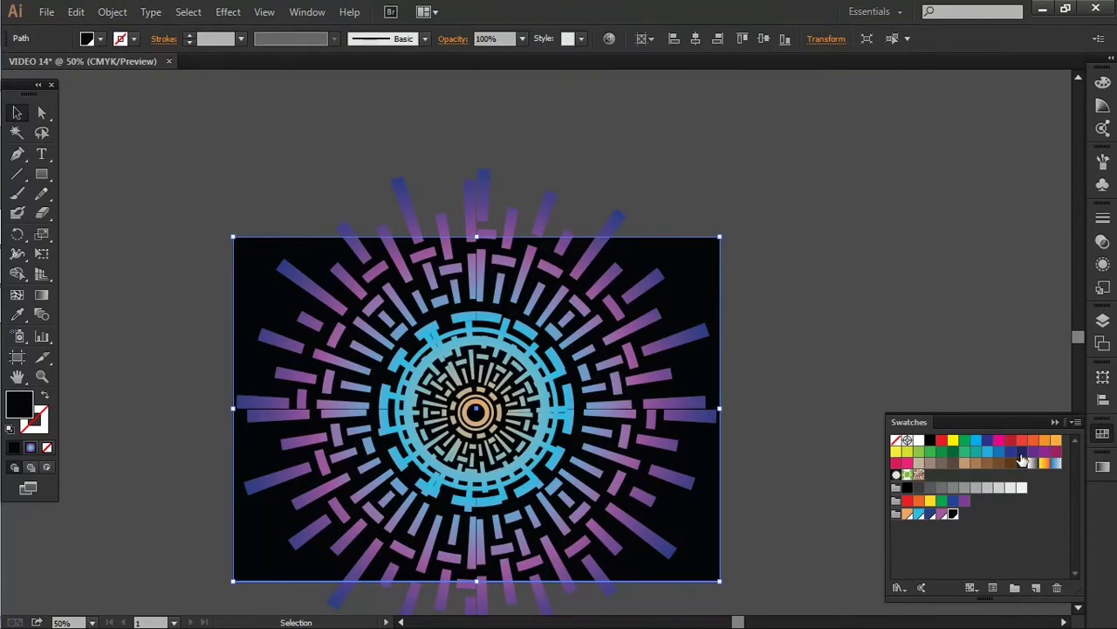
left_click(1010, 454)
left_click(1019, 454)
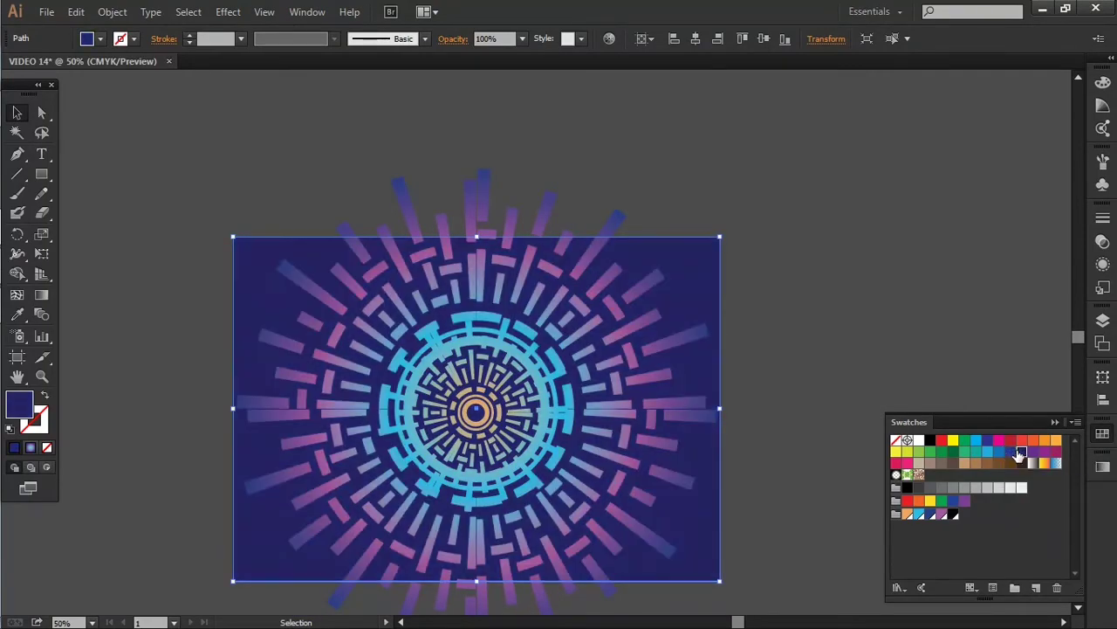
left_click(828, 298)
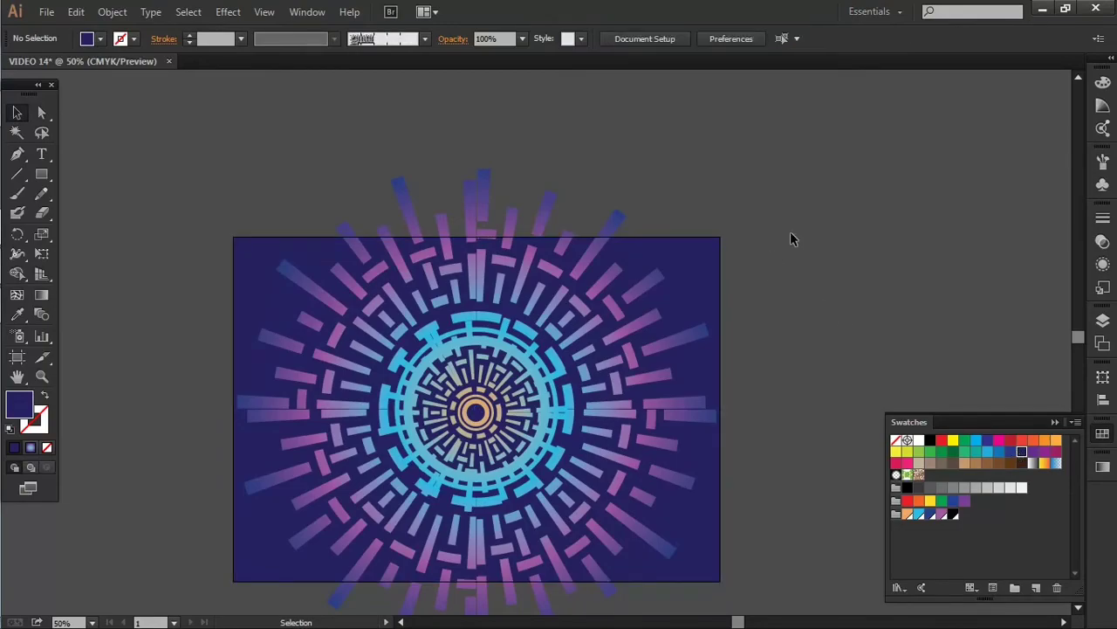
left_click(695, 266)
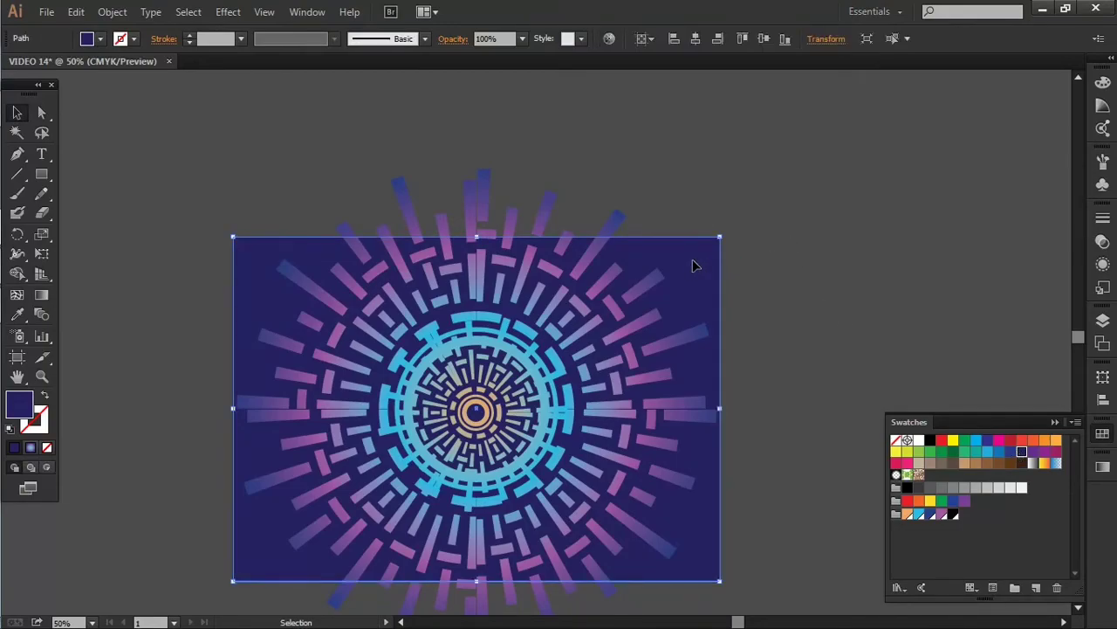
key("ctrl+shift+a")
Clip the dash burst with an artboard-sized rectangle to trim the overflowing dashes
key("m")
left_click_drag(234, 236, 719, 579)
key("v")
left_click(510, 225, "shift")
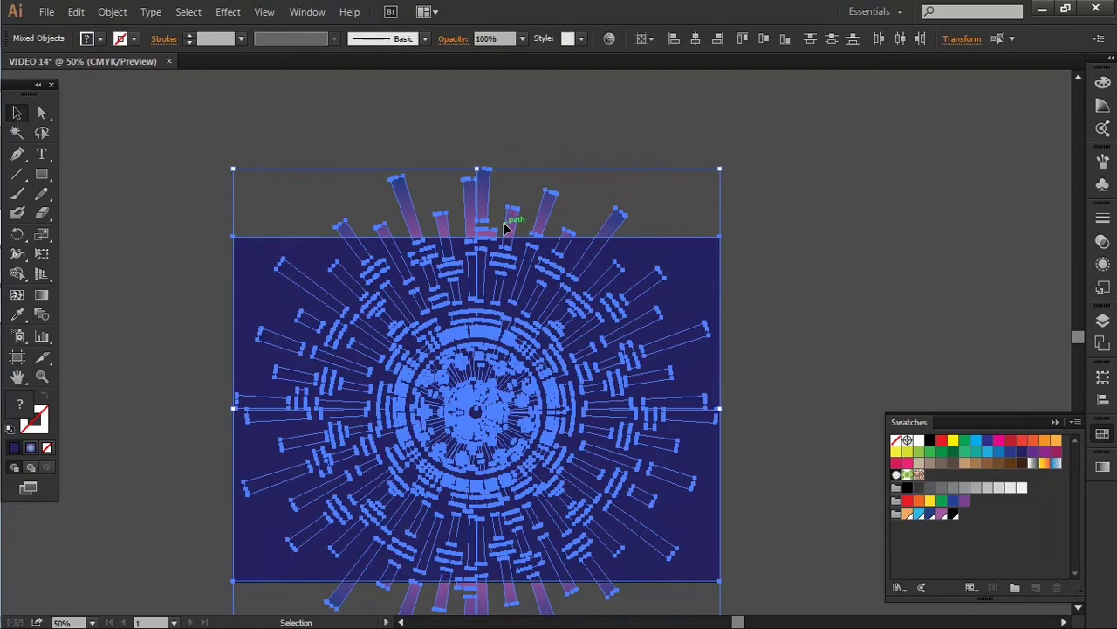
right_click(505, 227)
left_click(571, 321)
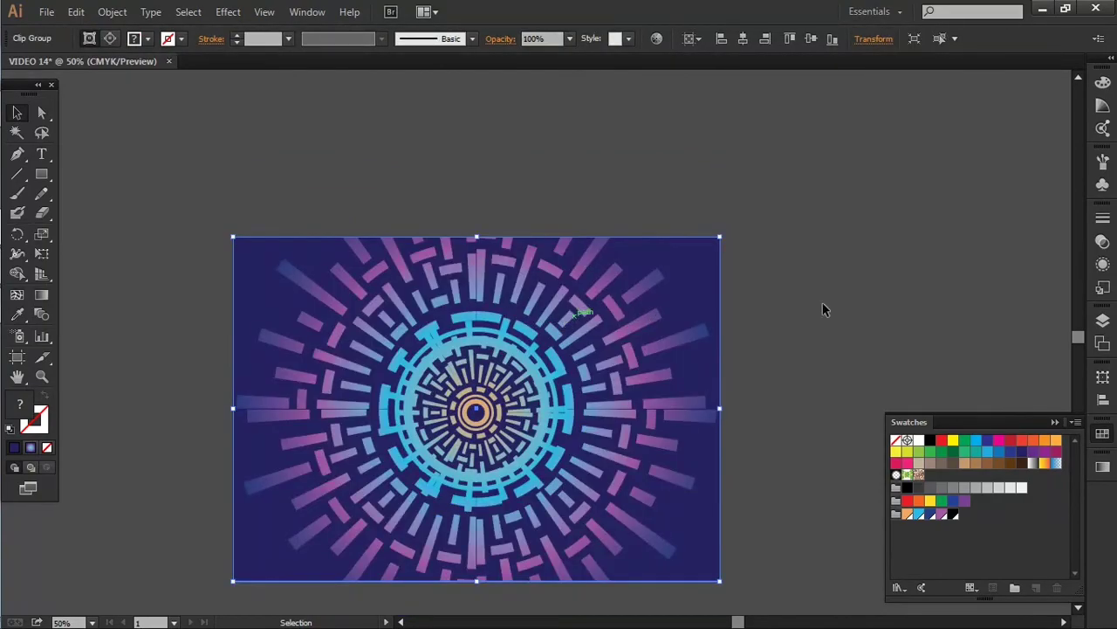
left_click(750, 272)
Delete the spare gradient strip above the artboard and collapse the swatches
key("ctrl+minus")
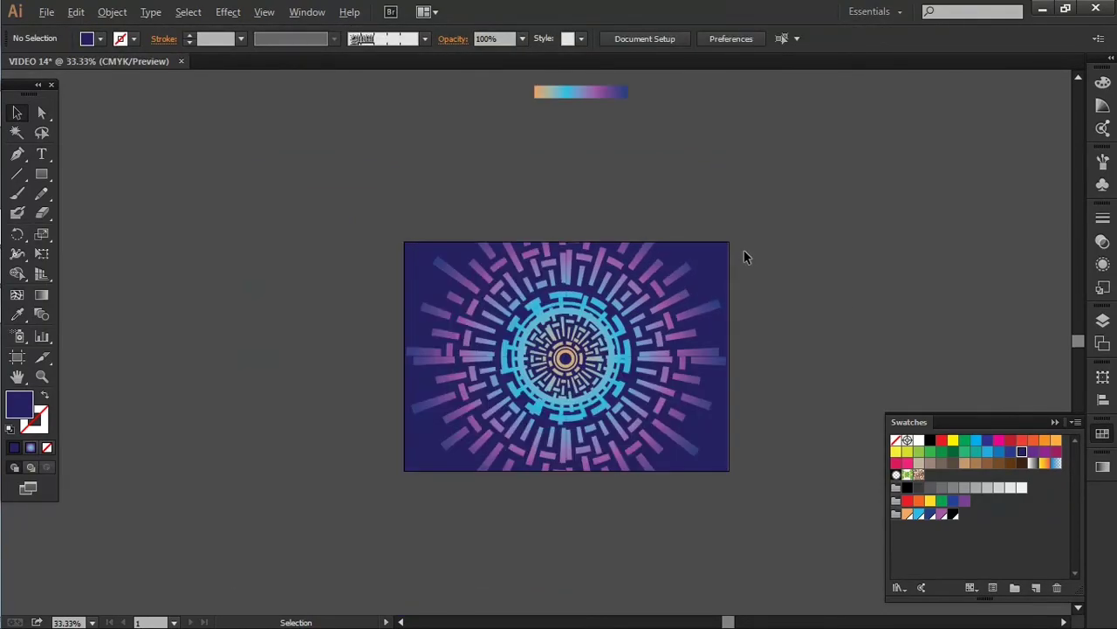
scroll(546, 191, "up", 1)
left_click(600, 129)
key("Delete")
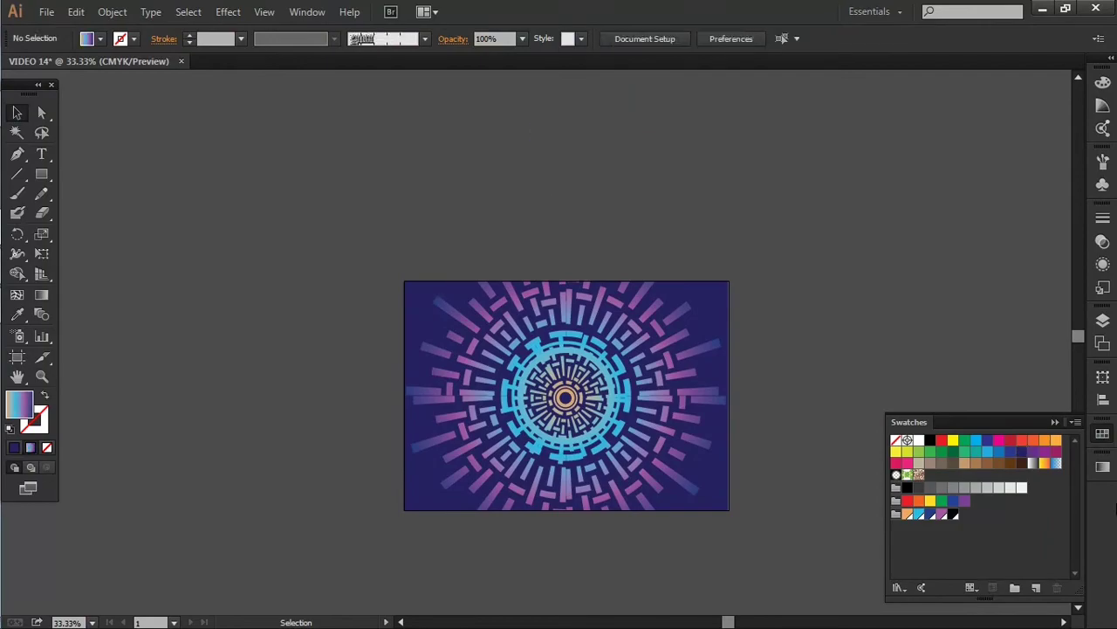
left_click(1055, 422)
scroll(569, 494, "up", 2)
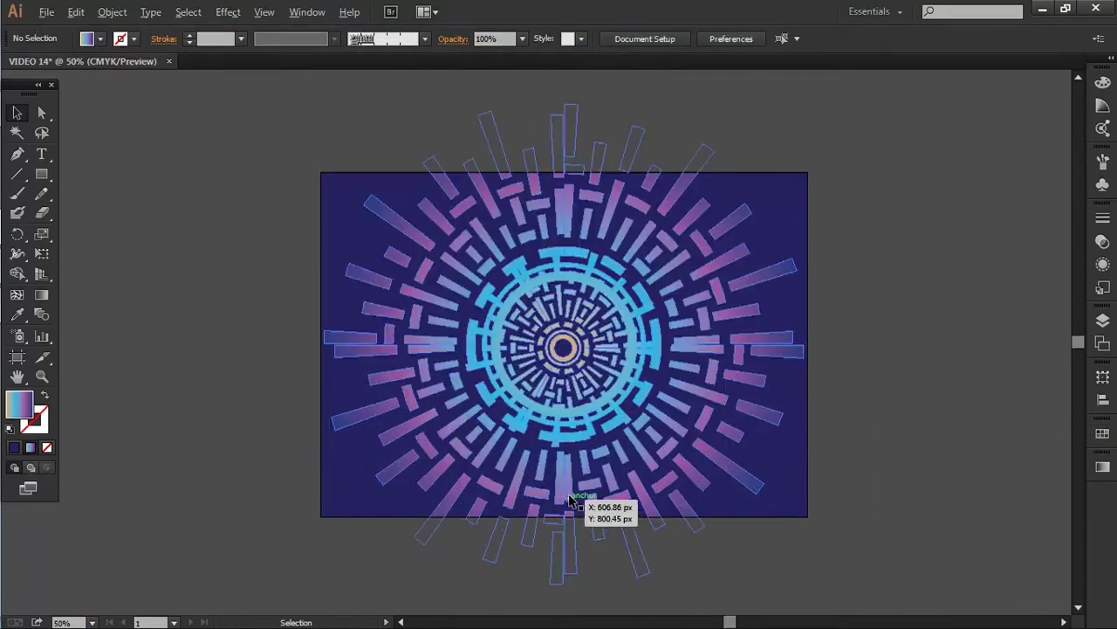
left_click_drag(664, 459, 586, 481)
scroll(587, 481, "down", 1)
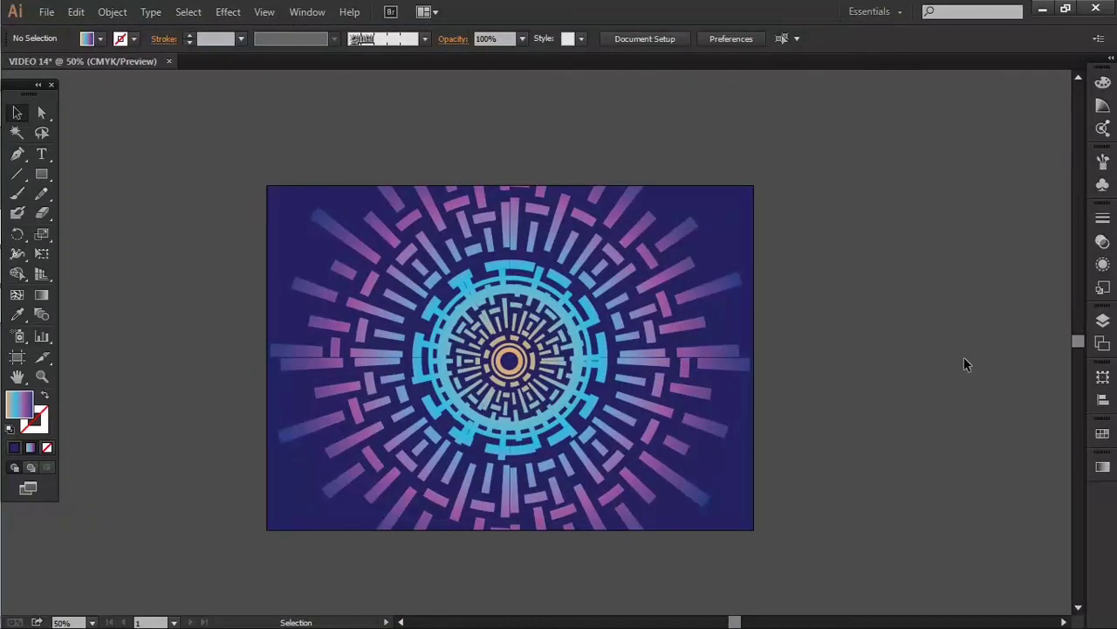